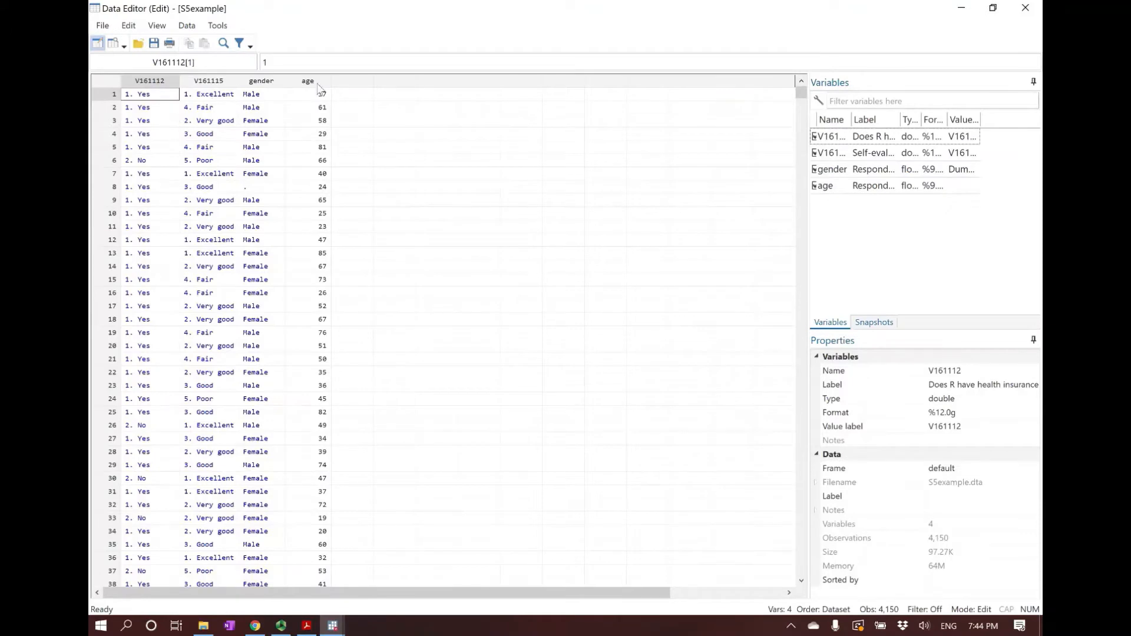
# Look over the age, V161112, V161115 and gender columns in the data editor, and close it
pyautogui.click(309, 81)
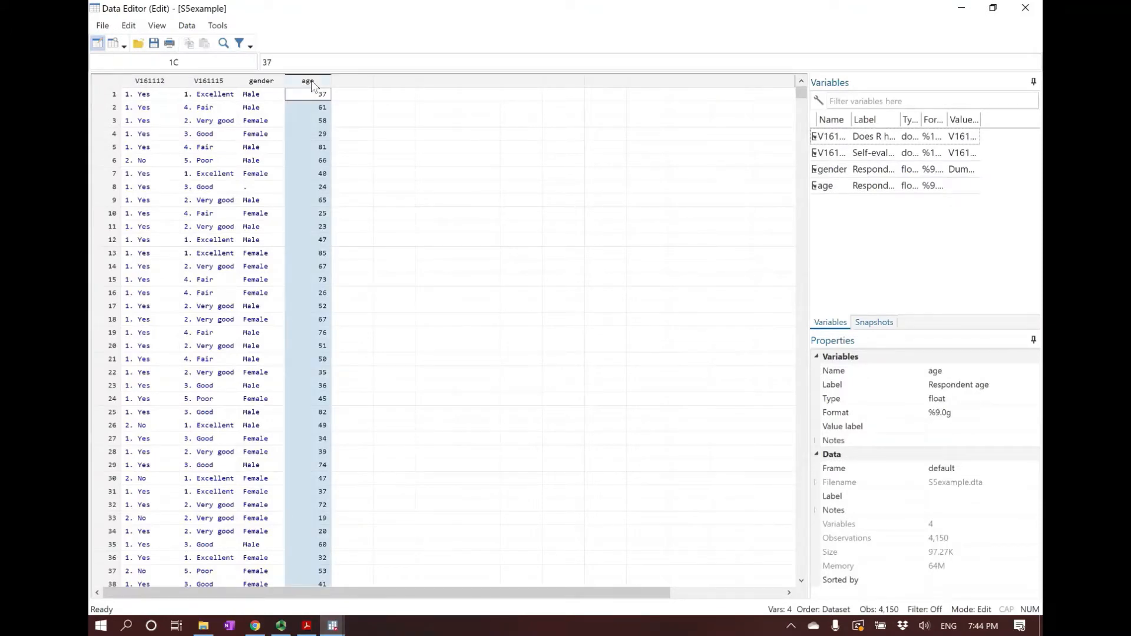
pyautogui.click(165, 82)
pyautogui.click(219, 81)
pyautogui.click(264, 81)
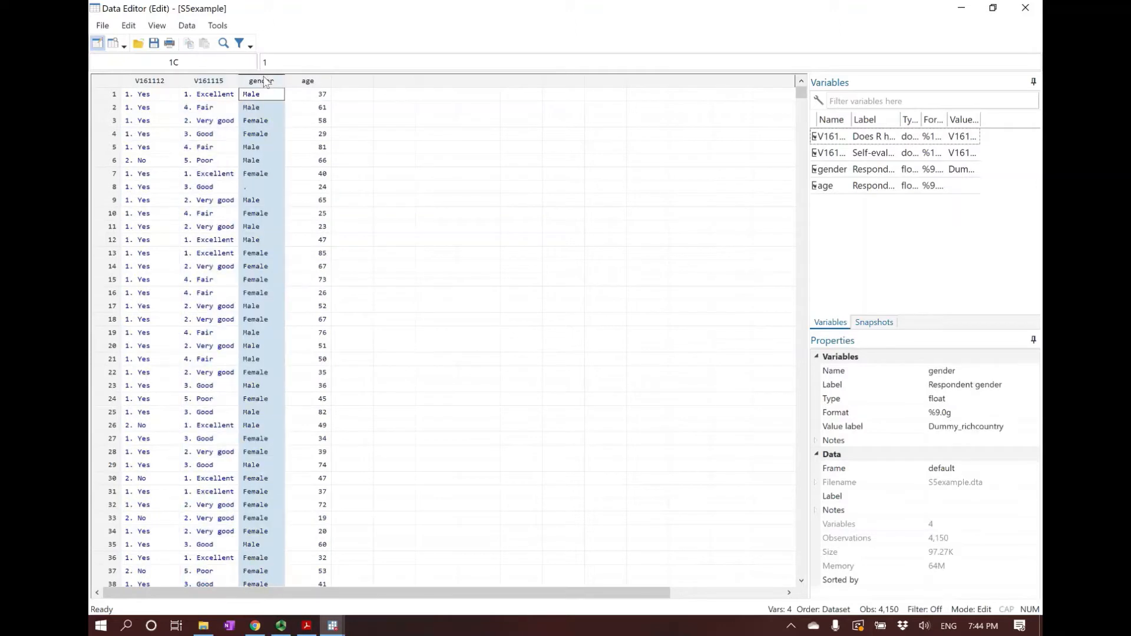
pyautogui.click(149, 96)
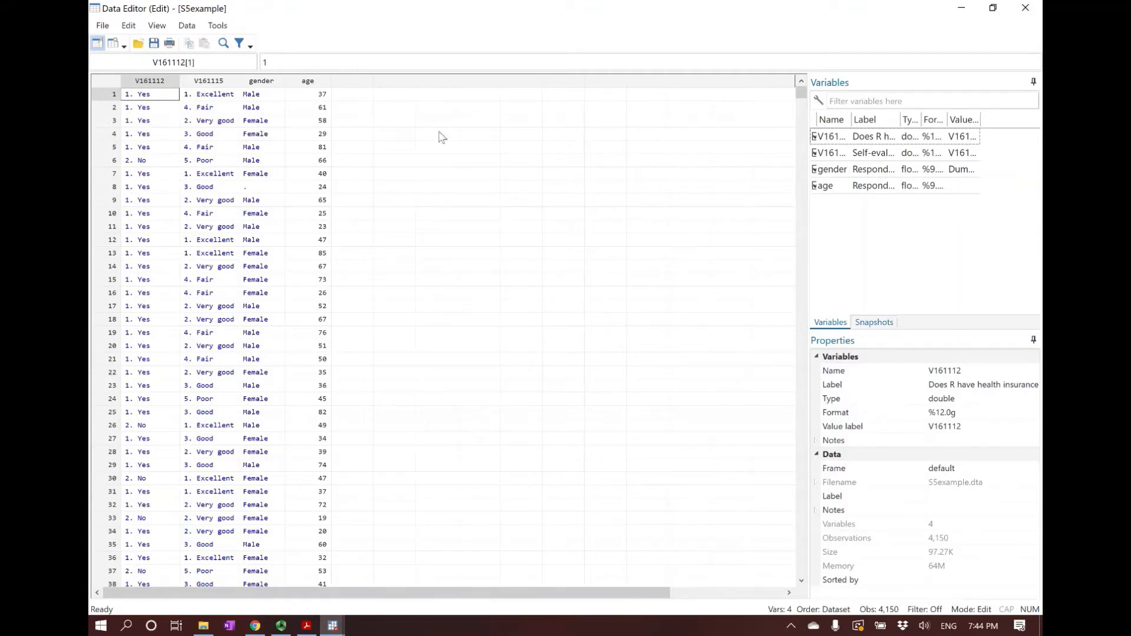
pyautogui.click(1026, 8)
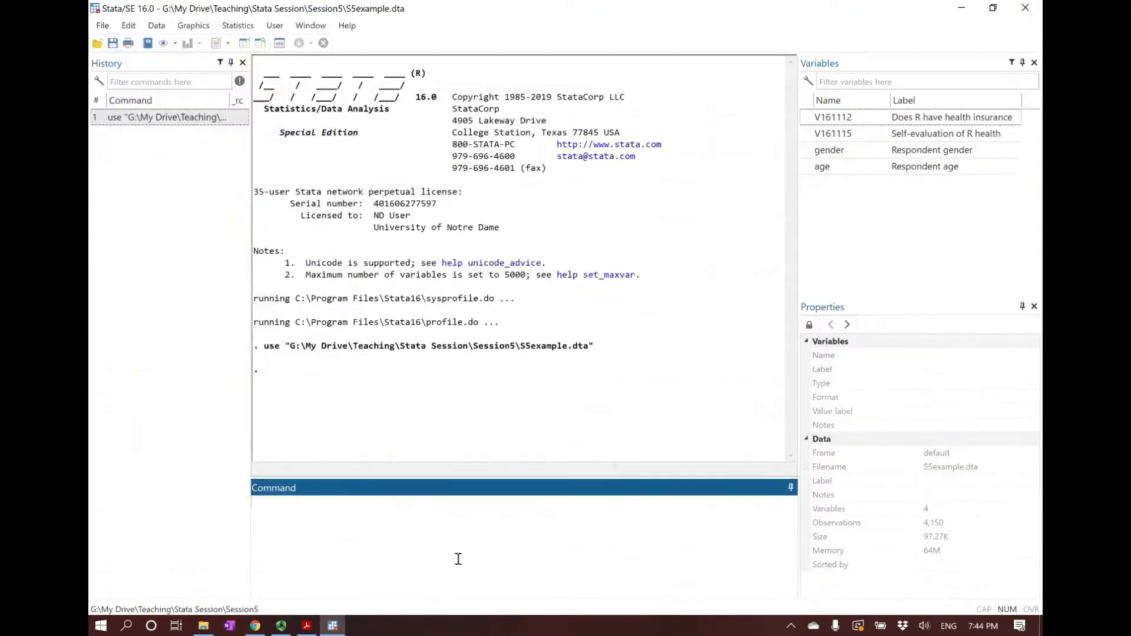
# Summarize all variables with sum, and compare the gender and age rows, especially their observation counts
pyautogui.write('sum')
pyautogui.press('Return')
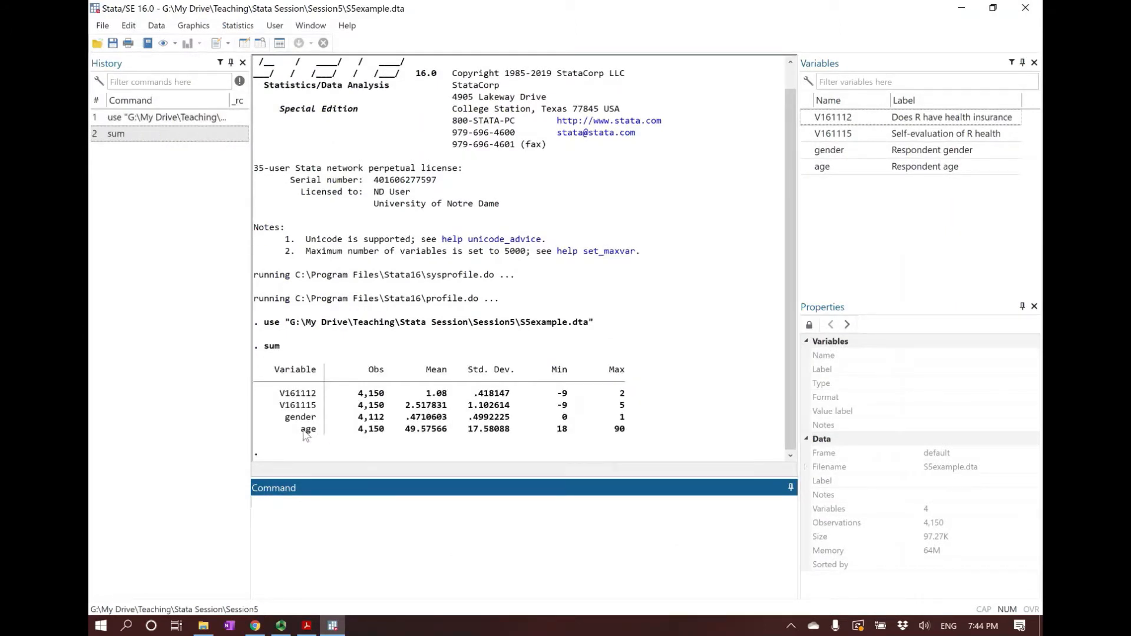
pyautogui.moveTo(301, 428); pyautogui.dragTo(626, 436)
pyautogui.moveTo(284, 419); pyautogui.dragTo(628, 421)
pyautogui.click(368, 426)
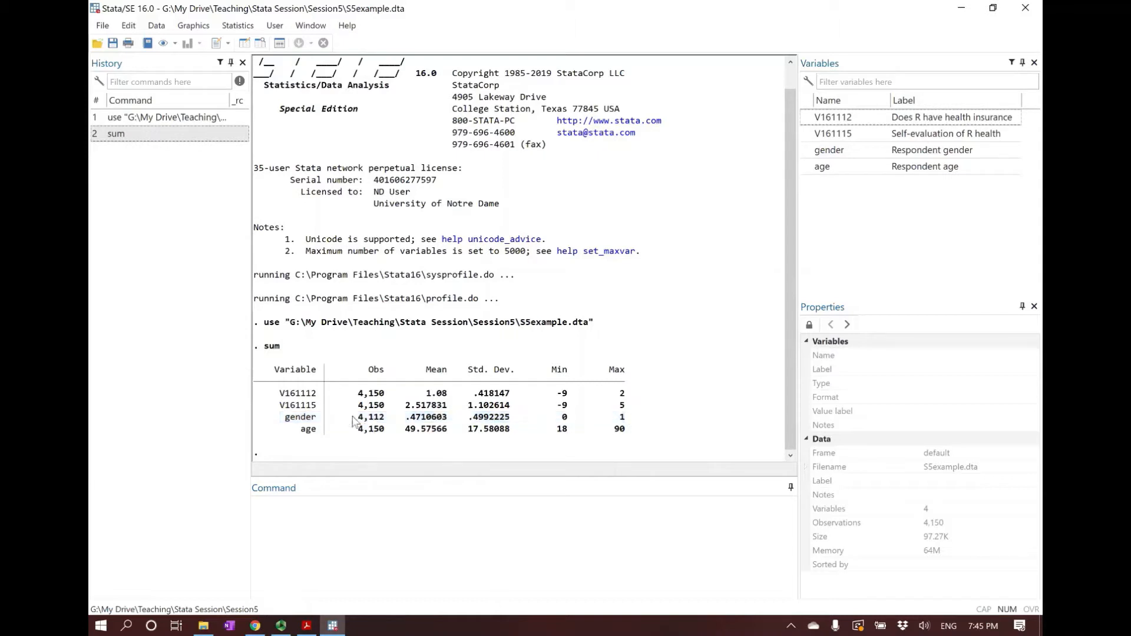
pyautogui.moveTo(373, 420); pyautogui.dragTo(386, 420)
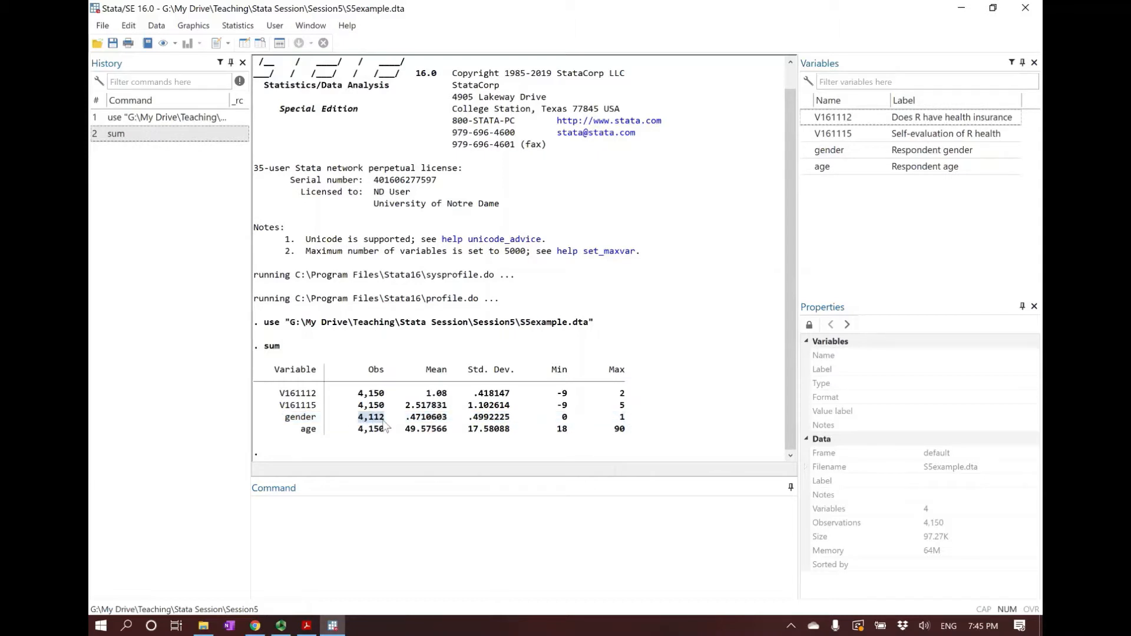
pyautogui.click(370, 430)
pyautogui.click(460, 566)
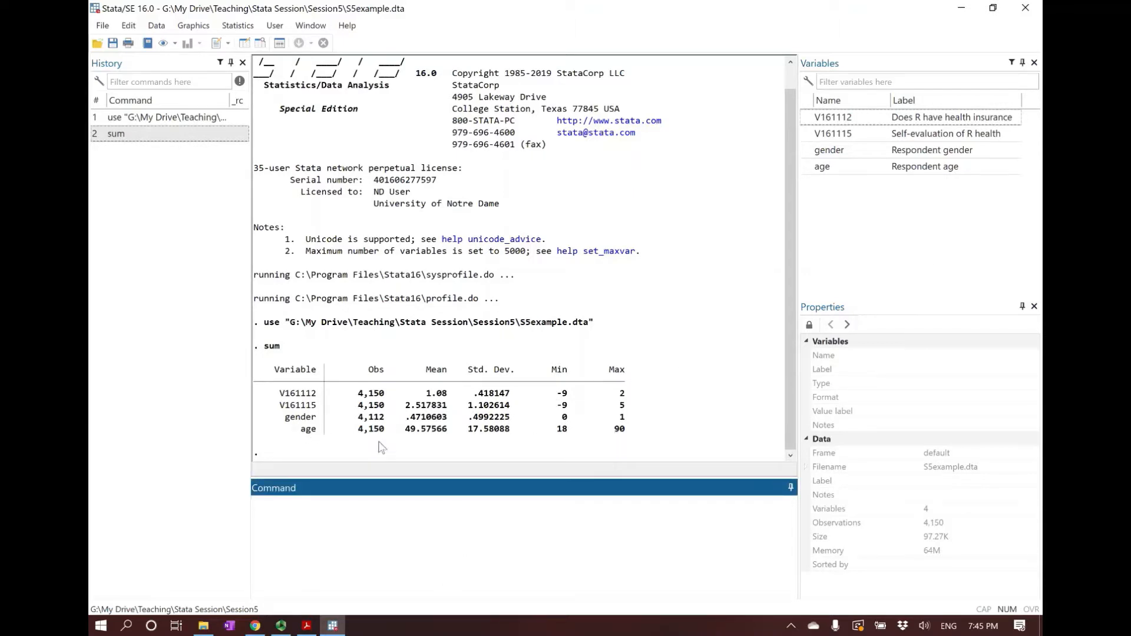
pyautogui.moveTo(284, 417); pyautogui.dragTo(626, 419)
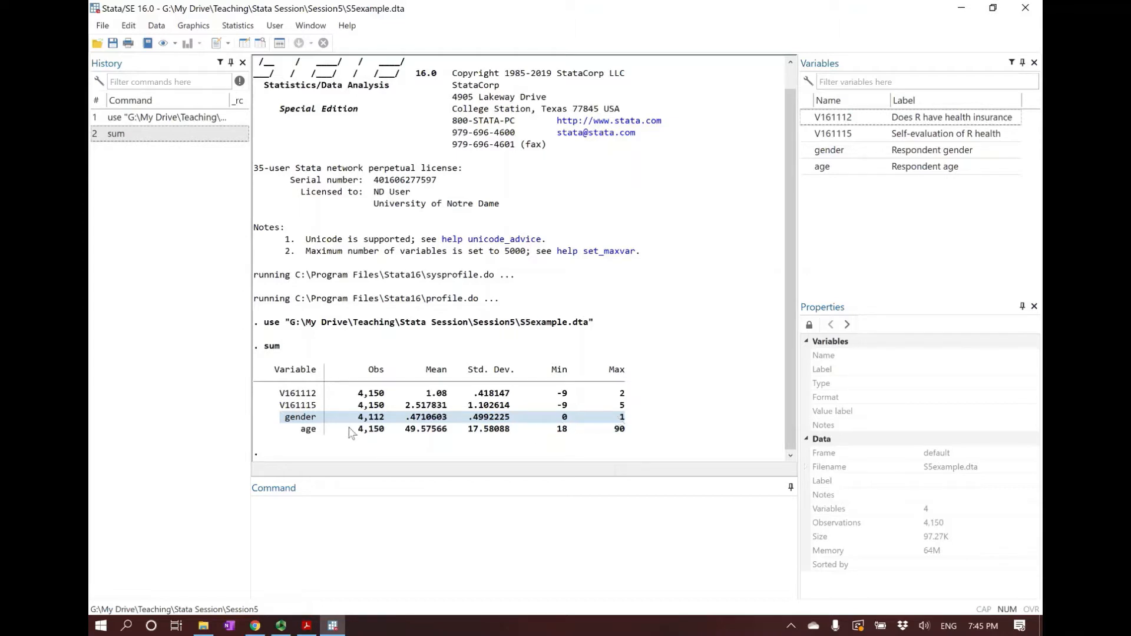
pyautogui.click(313, 423)
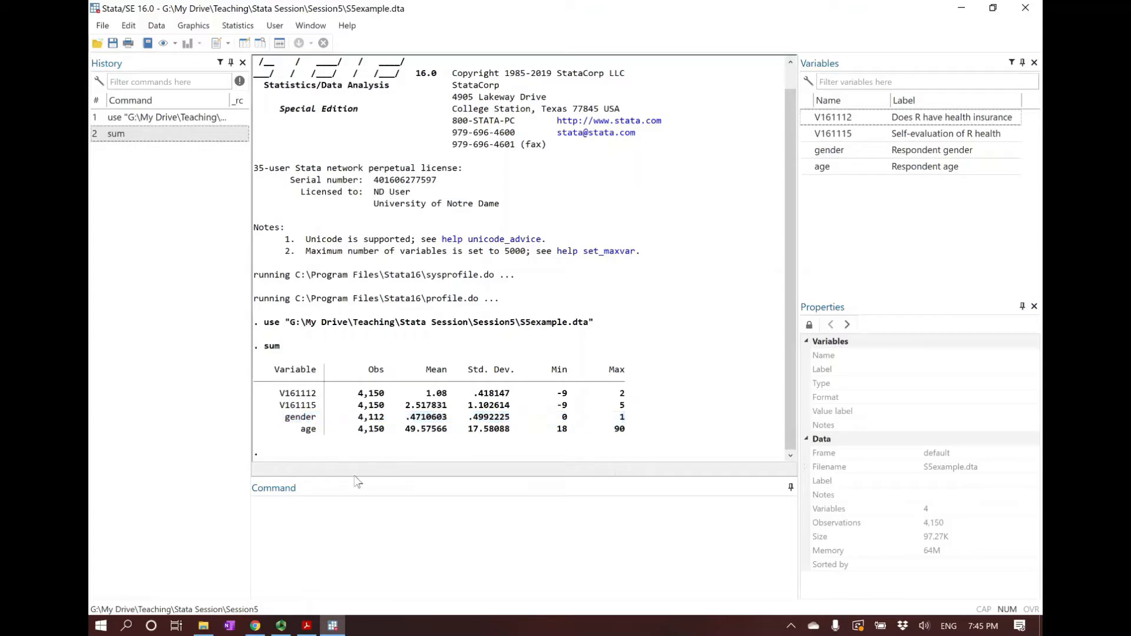
# Tabulate gender including missing values with the command tab gender, missing
pyautogui.click(442, 526)
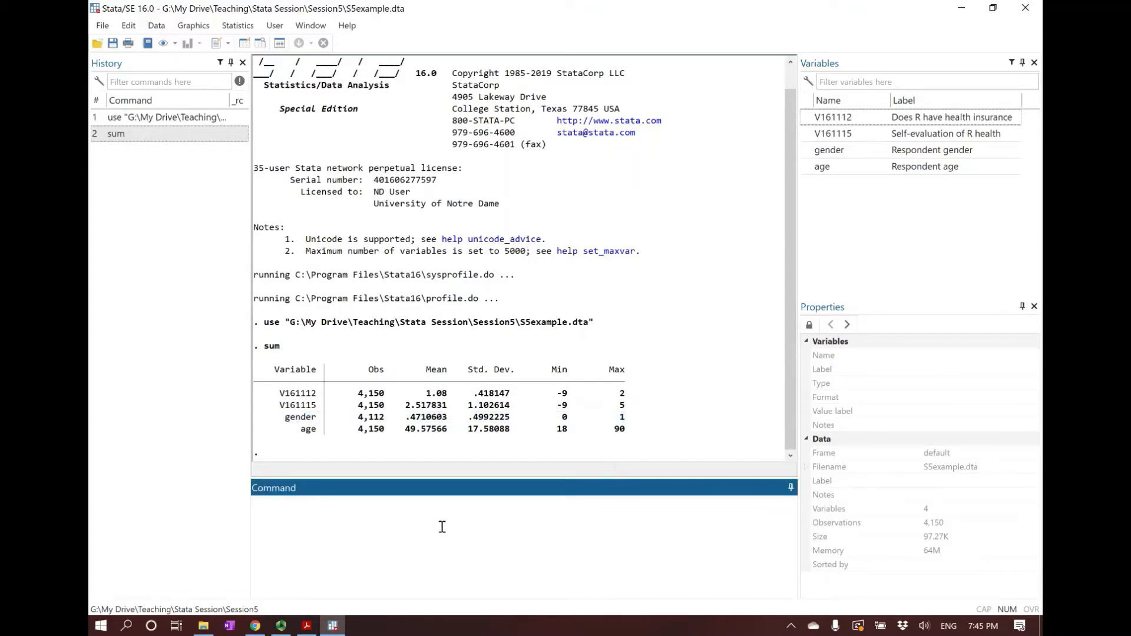
pyautogui.write('tab gender')
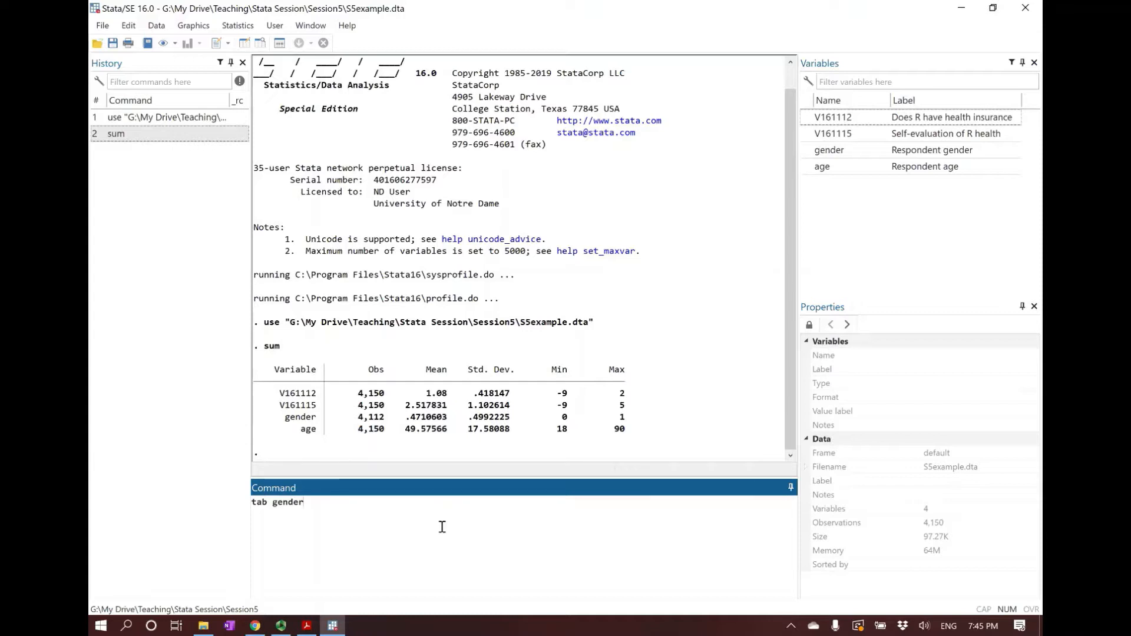
pyautogui.write(', missing')
pyautogui.press('Return')
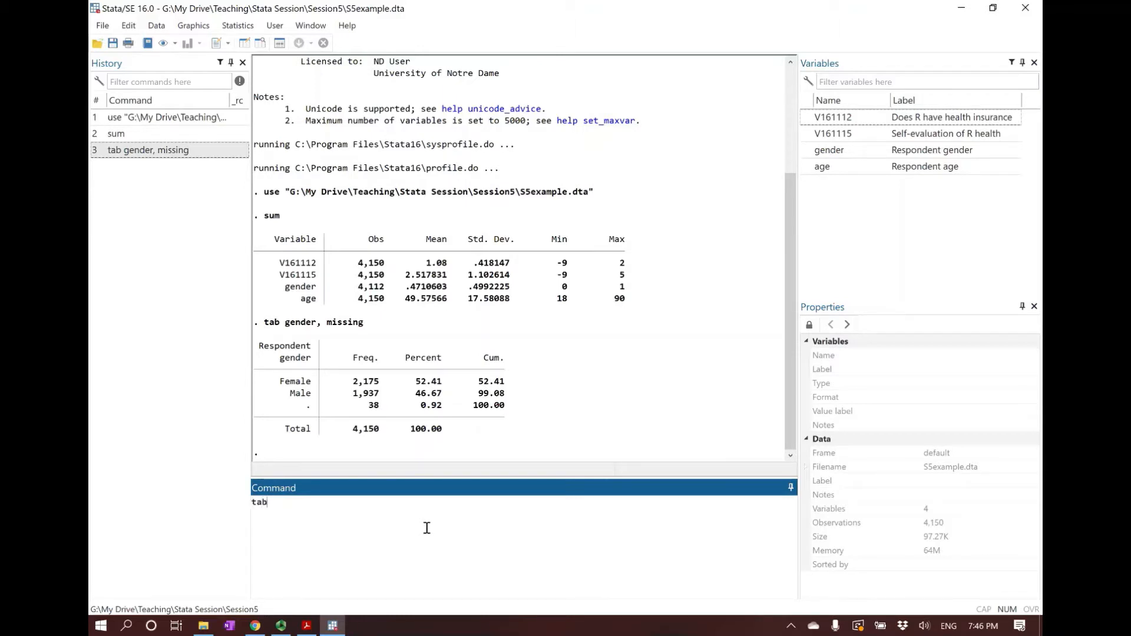
# Tabulate gender with the missing and nolabel options, and match code 0 to the Female category of the labelled table
pyautogui.write('gender, missing nolabel')
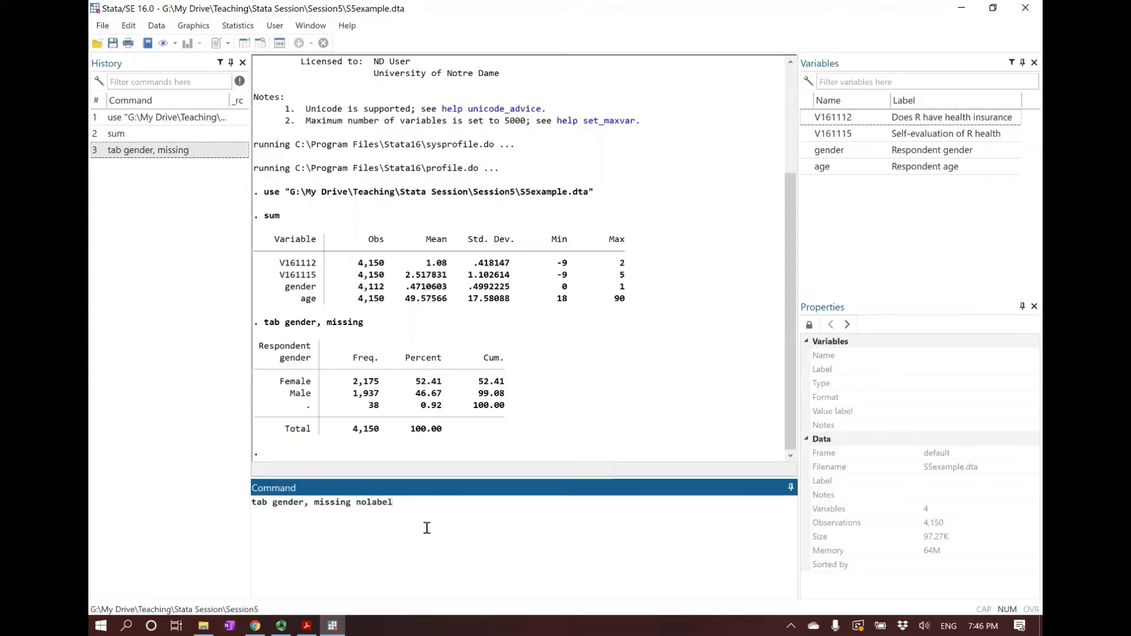
pyautogui.press('Return')
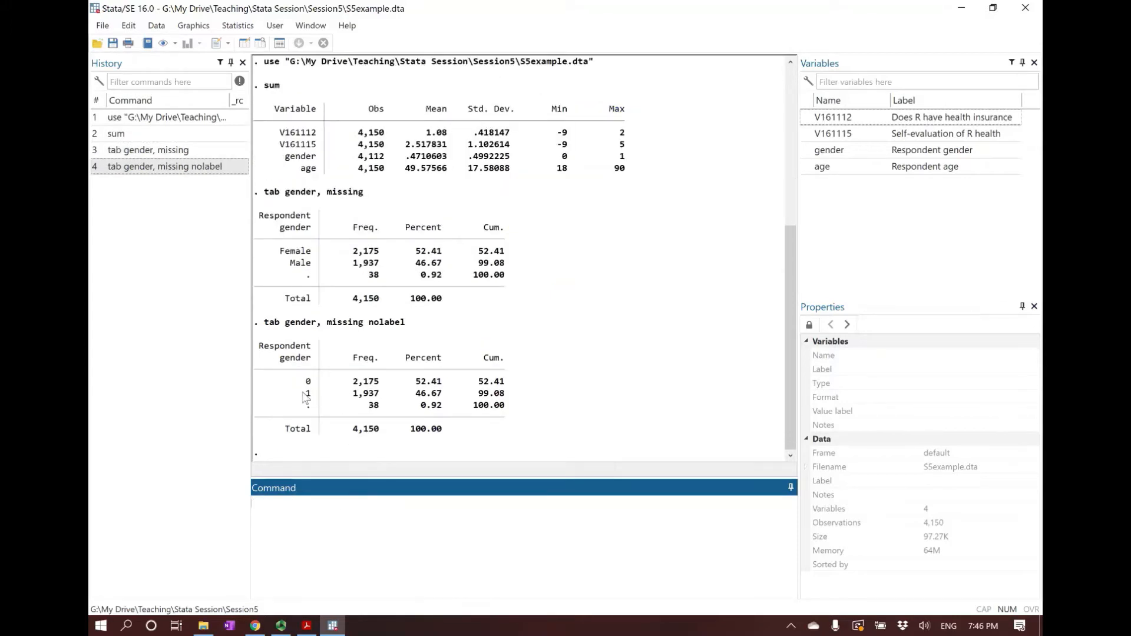
pyautogui.moveTo(269, 381); pyautogui.dragTo(315, 383)
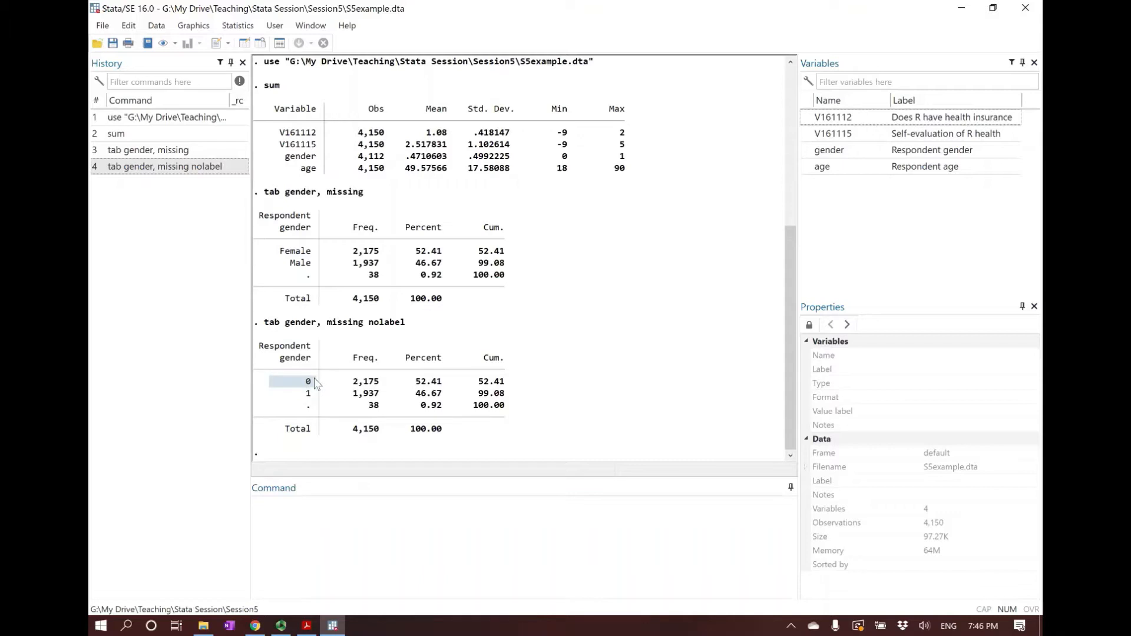
pyautogui.moveTo(275, 251); pyautogui.dragTo(316, 254)
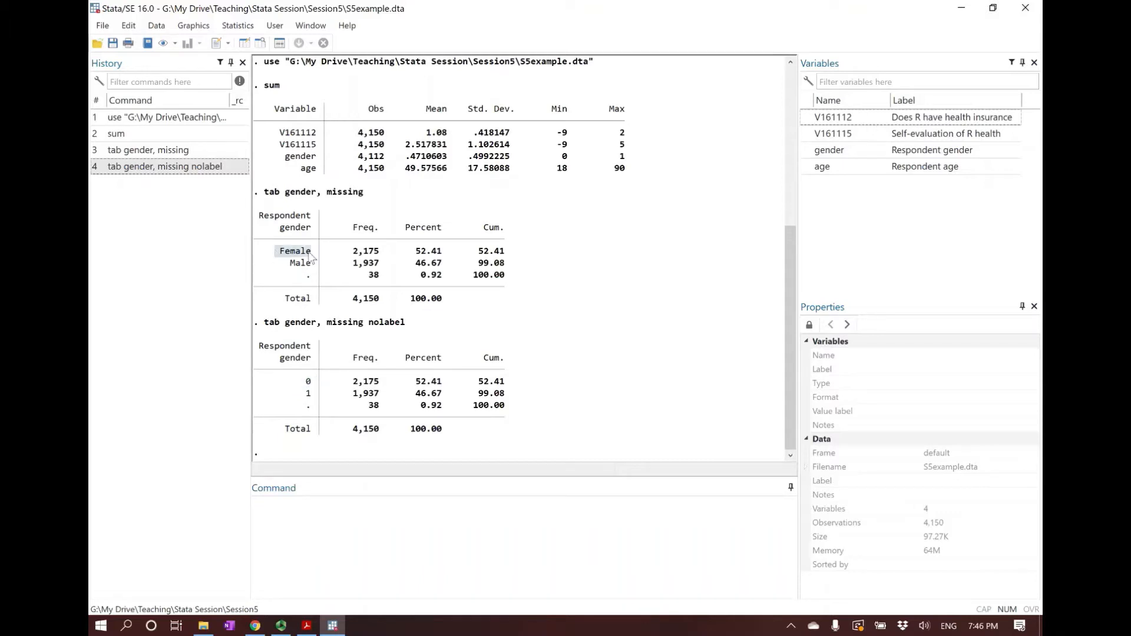
pyautogui.click(319, 259)
# Delete the observations with missing gender using drop if gender==
pyautogui.click(376, 529)
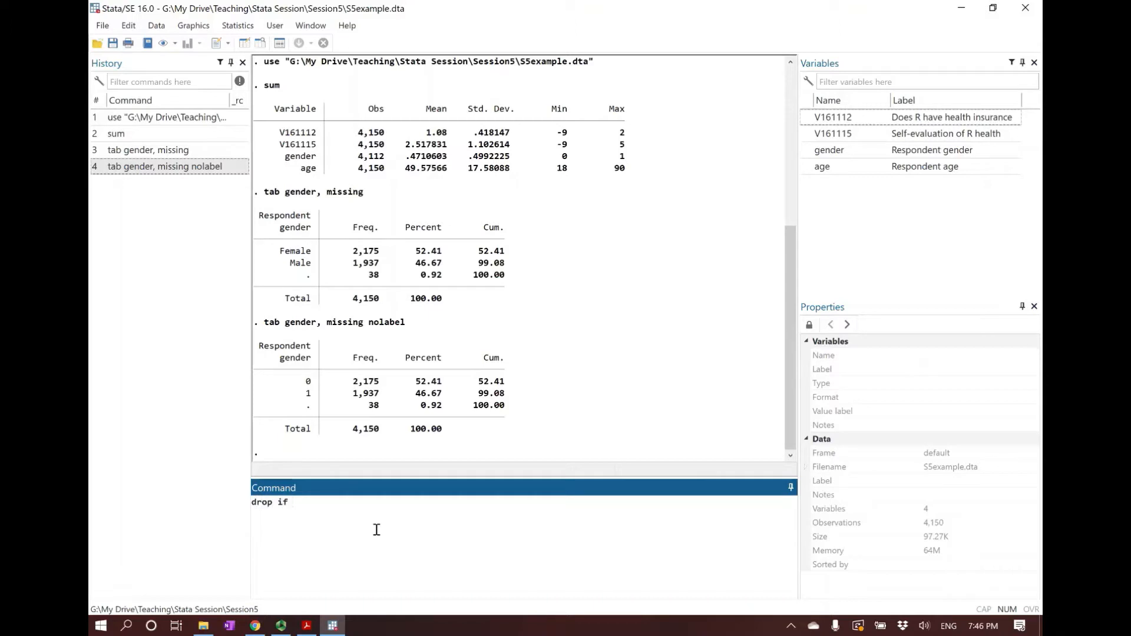
pyautogui.write('drop if gender==.')
pyautogui.press('Return')
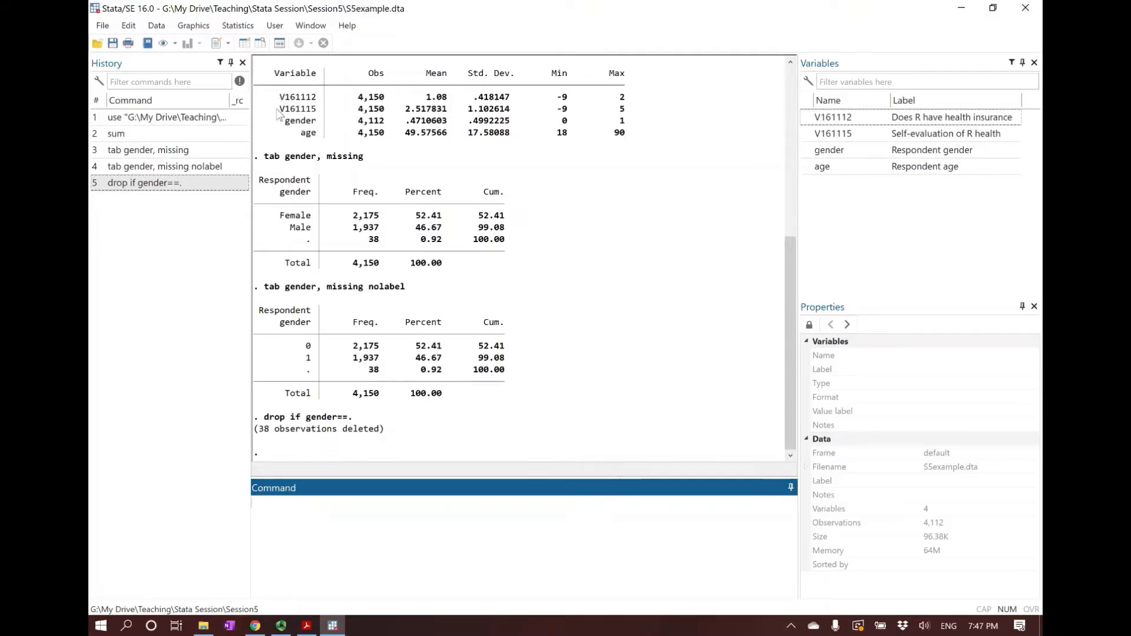
# Review the V161115 and age rows of the summary table, and tabulate V161112 with the missing option
pyautogui.moveTo(276, 97); pyautogui.dragTo(319, 115)
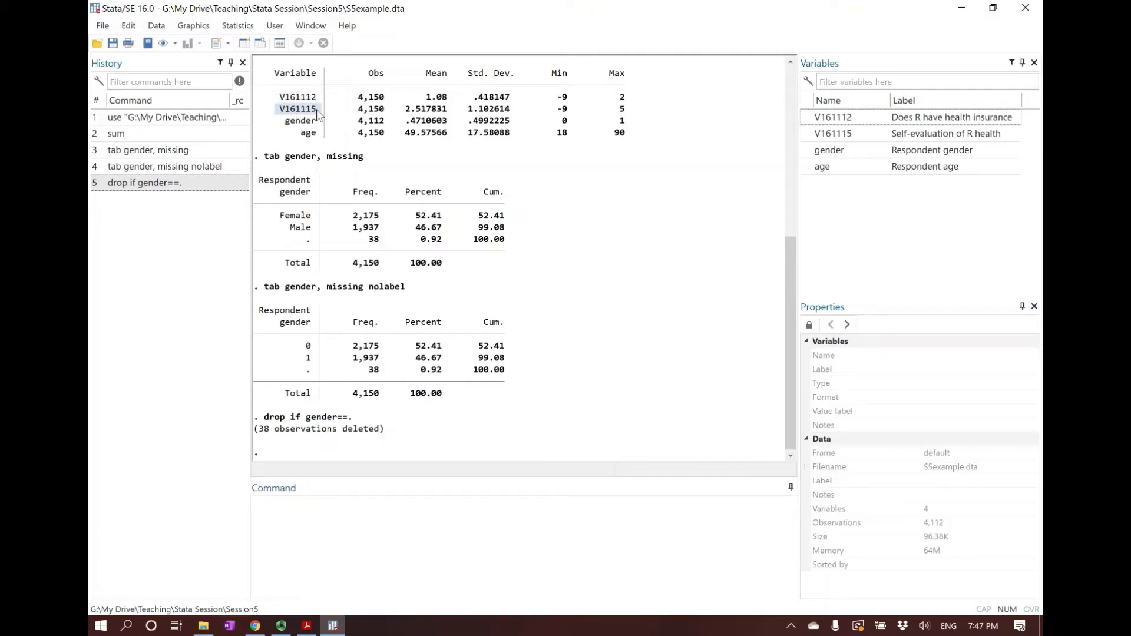
pyautogui.click(318, 114)
pyautogui.moveTo(296, 133); pyautogui.dragTo(508, 137)
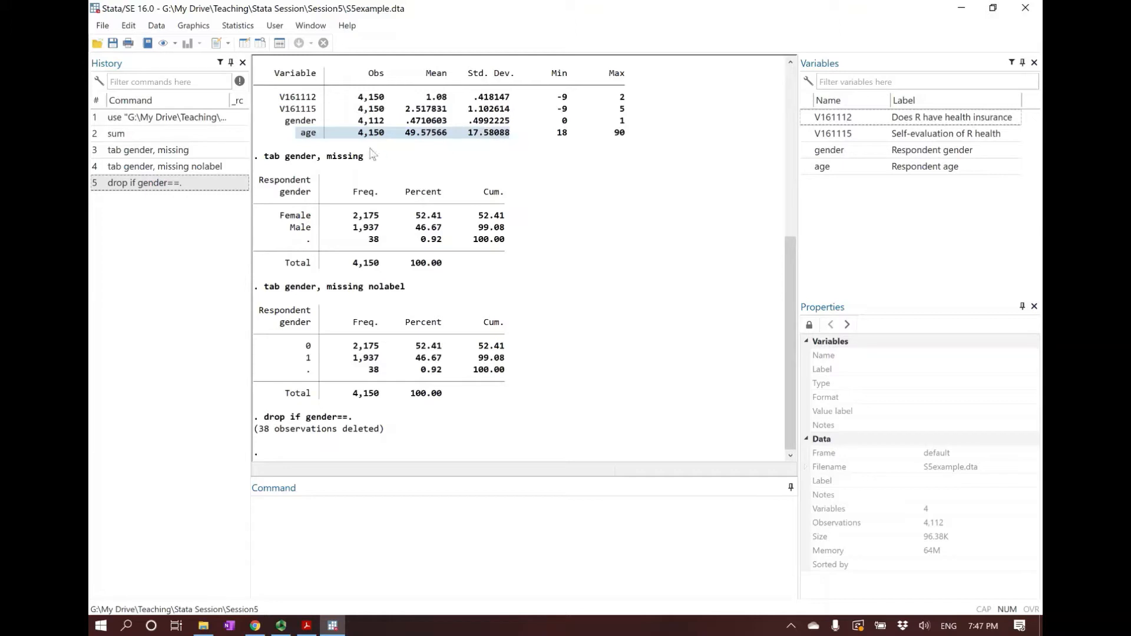
pyautogui.click(353, 142)
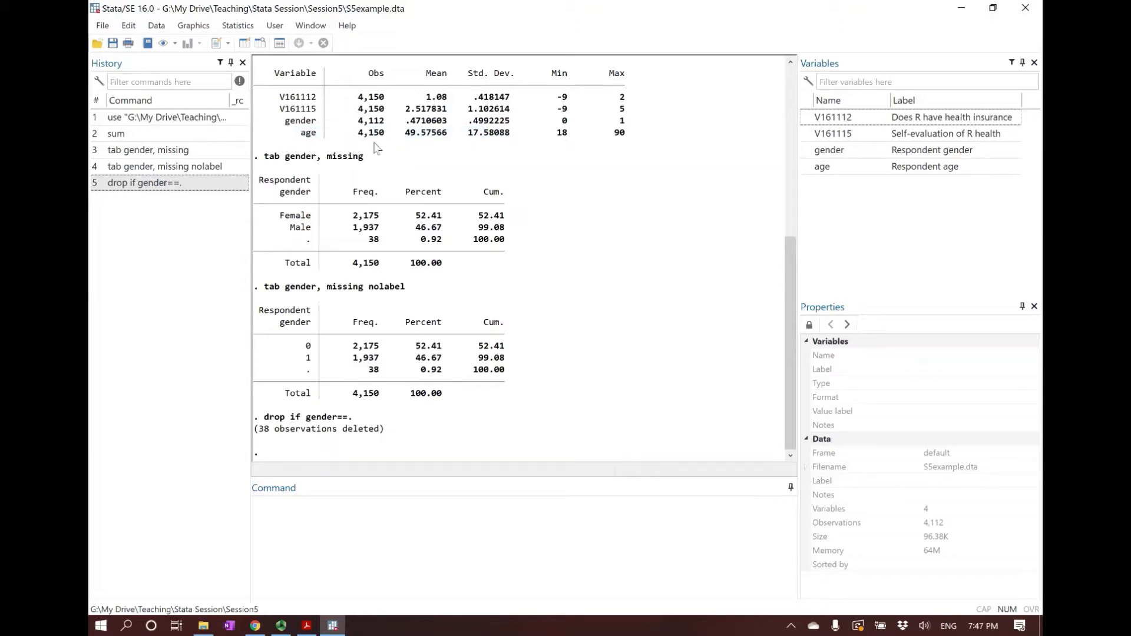
pyautogui.click(408, 553)
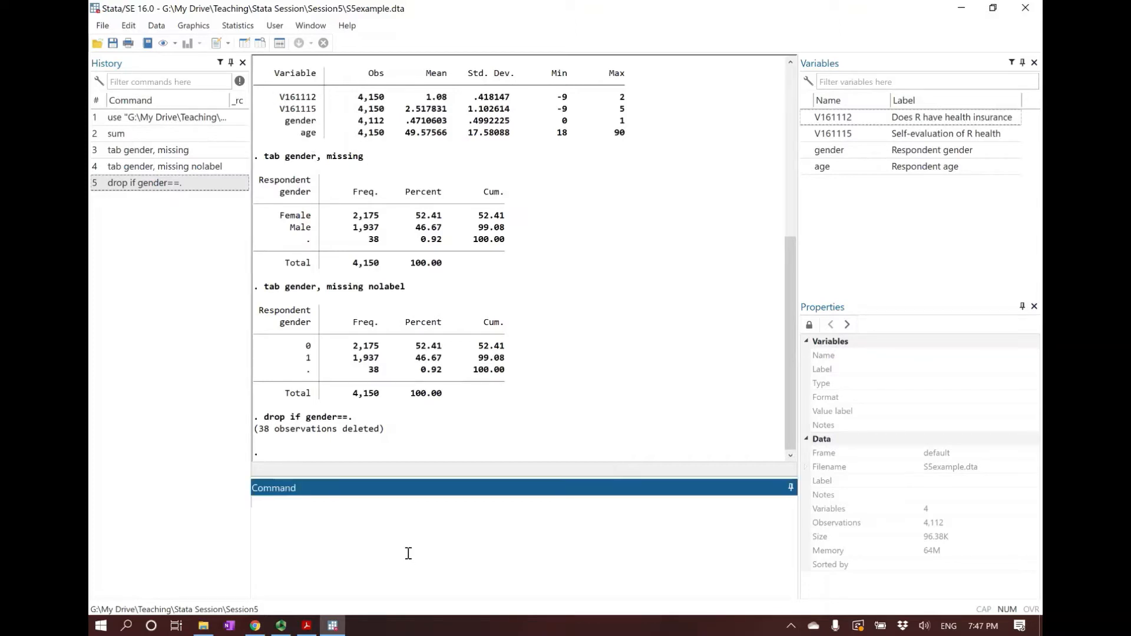
pyautogui.write('tab')
pyautogui.doubleClick(831, 119)
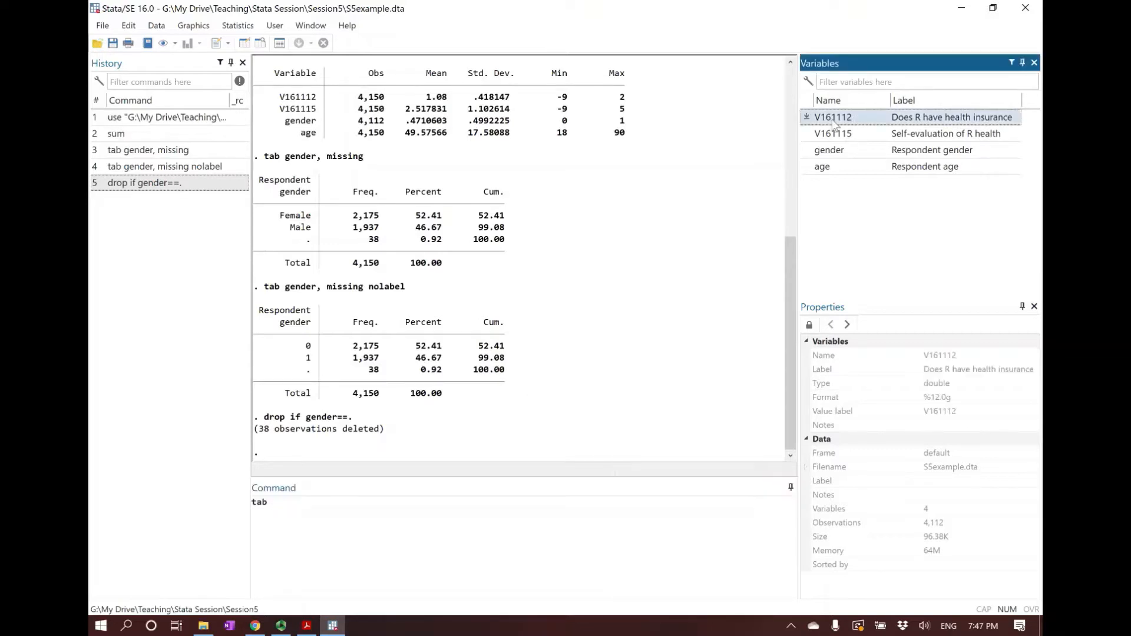
pyautogui.click(440, 516)
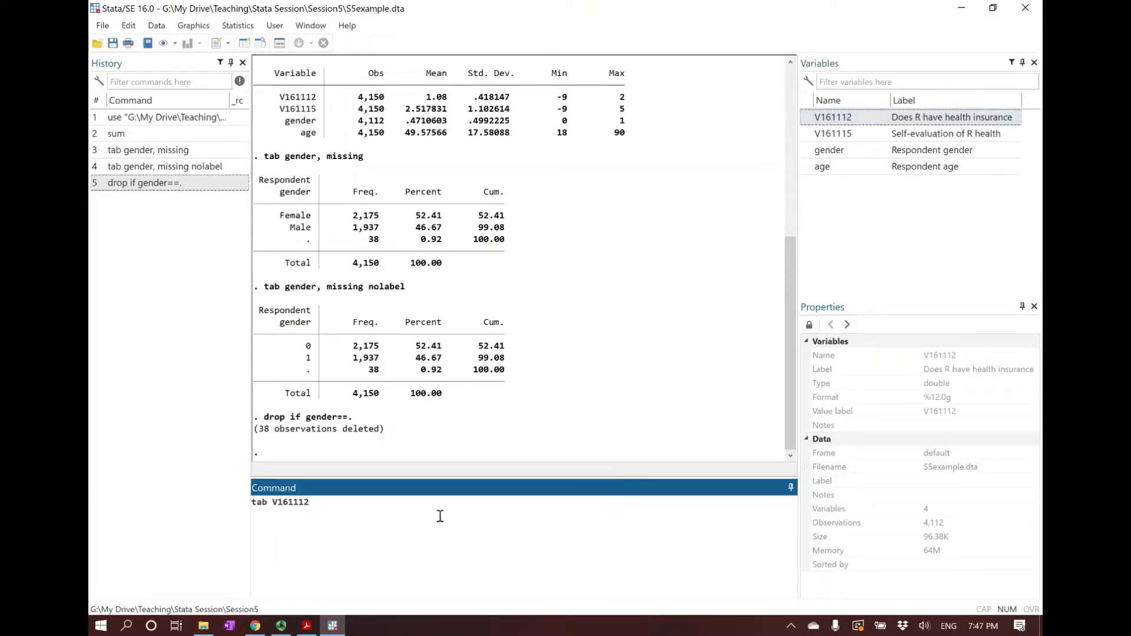
pyautogui.write(', missing')
pyautogui.press('Return')
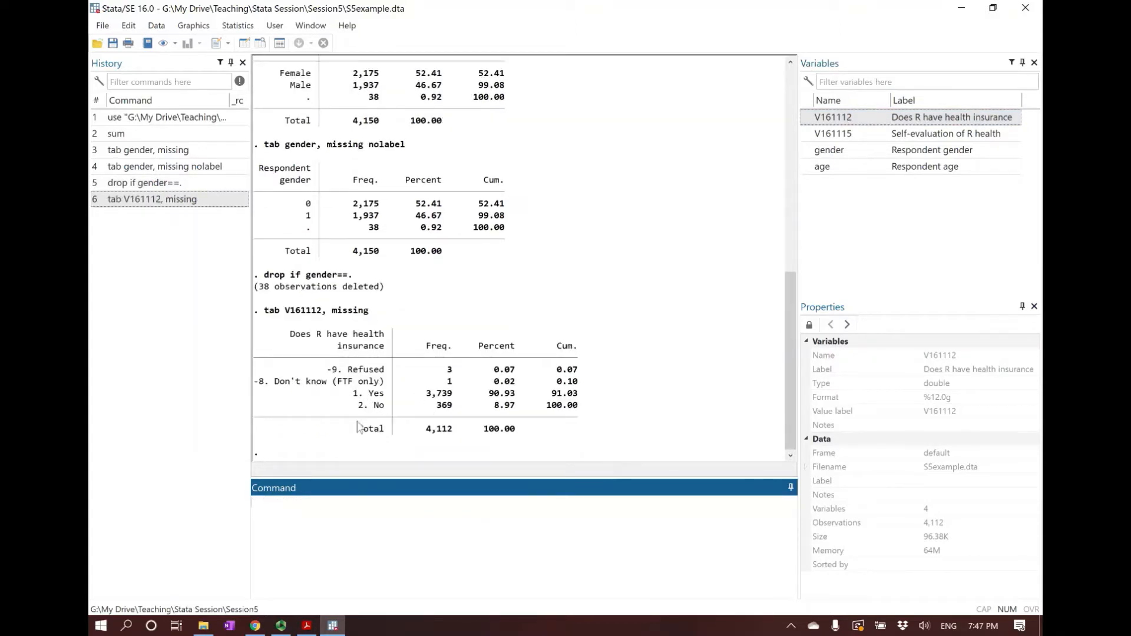
# Check the Refused and Don't know categories of V161112, and tabulate the variable again with missing and nolabel
pyautogui.moveTo(328, 370); pyautogui.dragTo(382, 375)
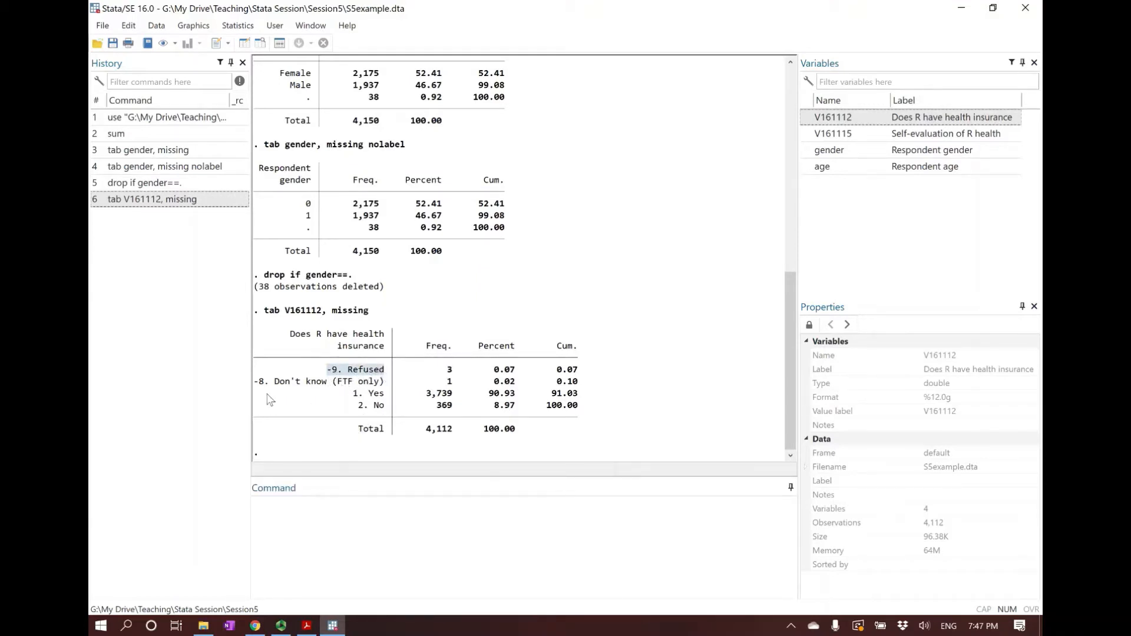
pyautogui.moveTo(256, 383); pyautogui.dragTo(387, 384)
pyautogui.moveTo(456, 381); pyautogui.dragTo(448, 373)
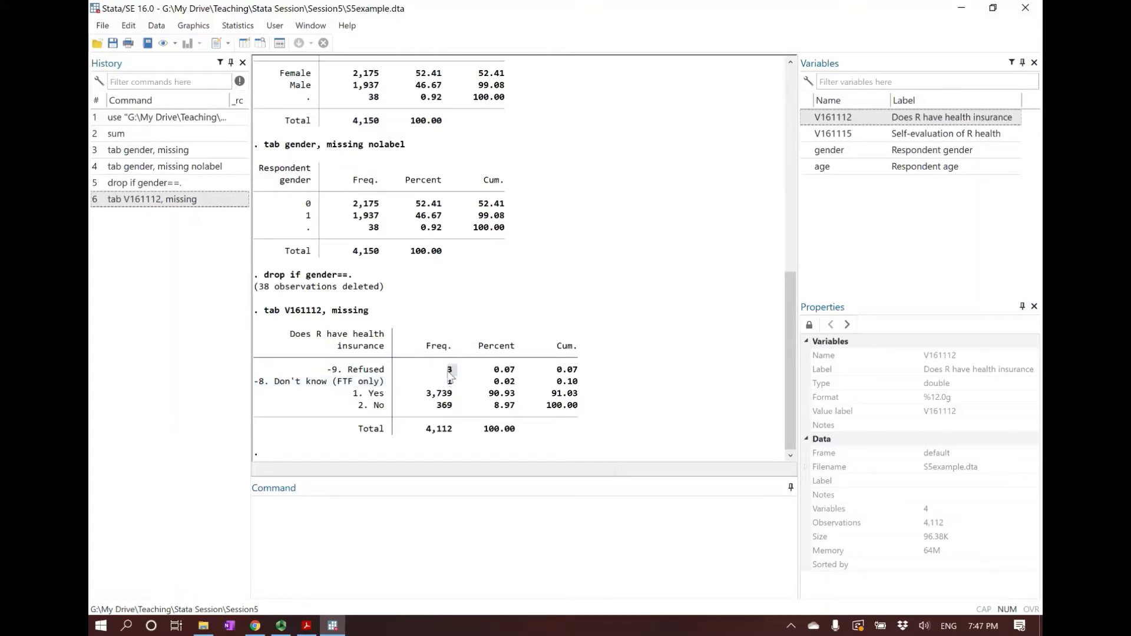
pyautogui.click(446, 384)
pyautogui.click(439, 530)
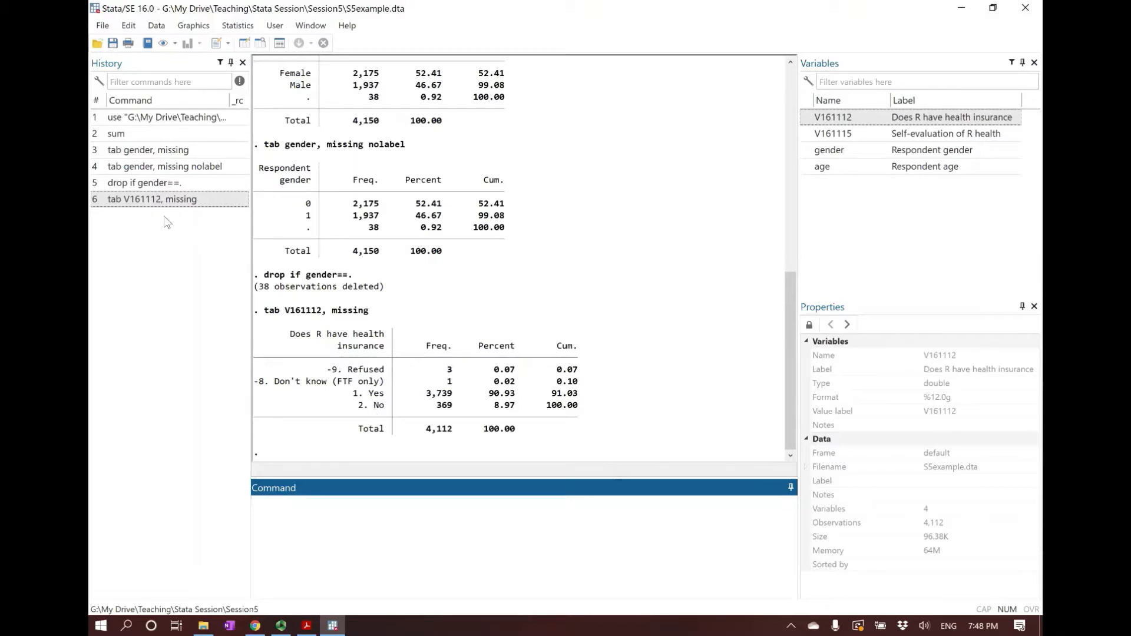
pyautogui.click(172, 201)
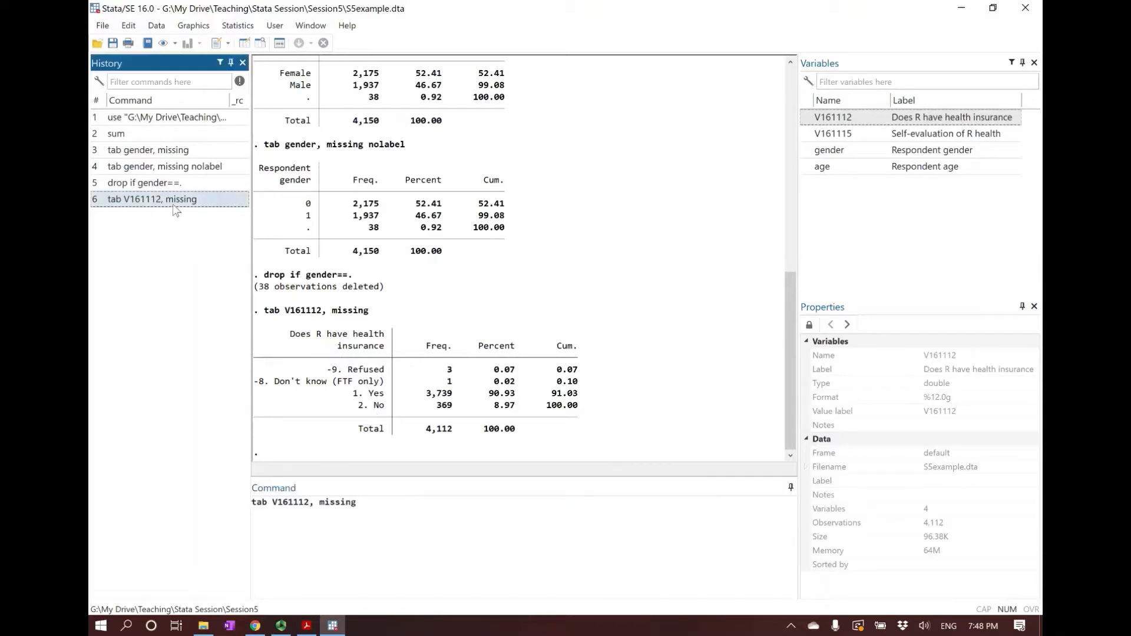
pyautogui.click(411, 506)
pyautogui.write('nolabel')
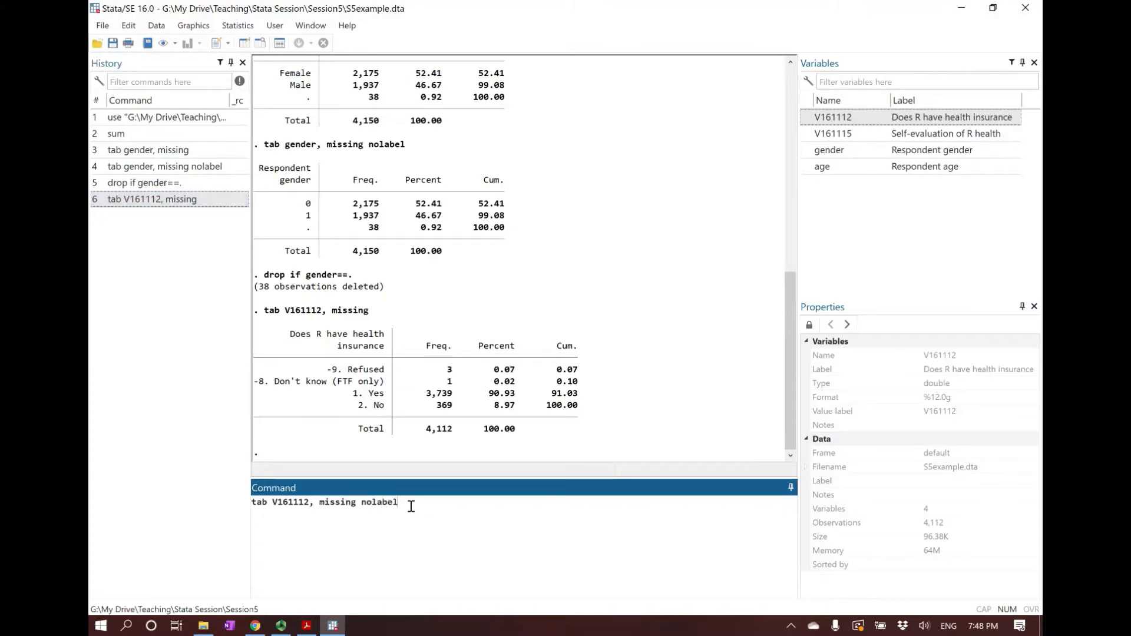
pyautogui.press('Return')
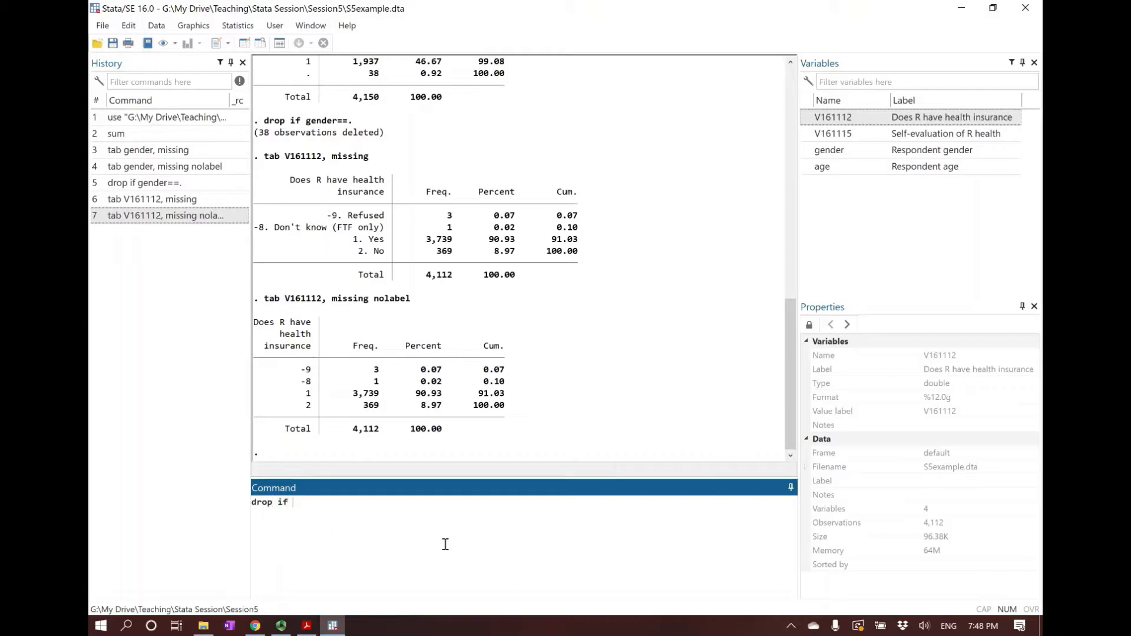
# Delete the refused health insurance responses using drop if V161112==-9
pyautogui.doubleClick(848, 125)
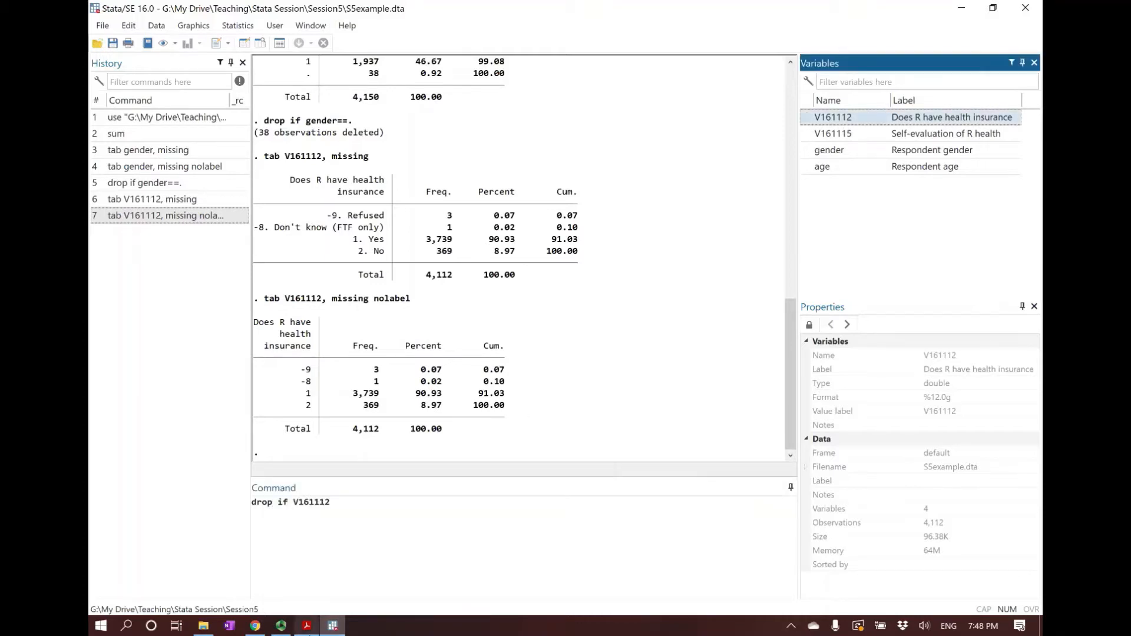
pyautogui.click(442, 502)
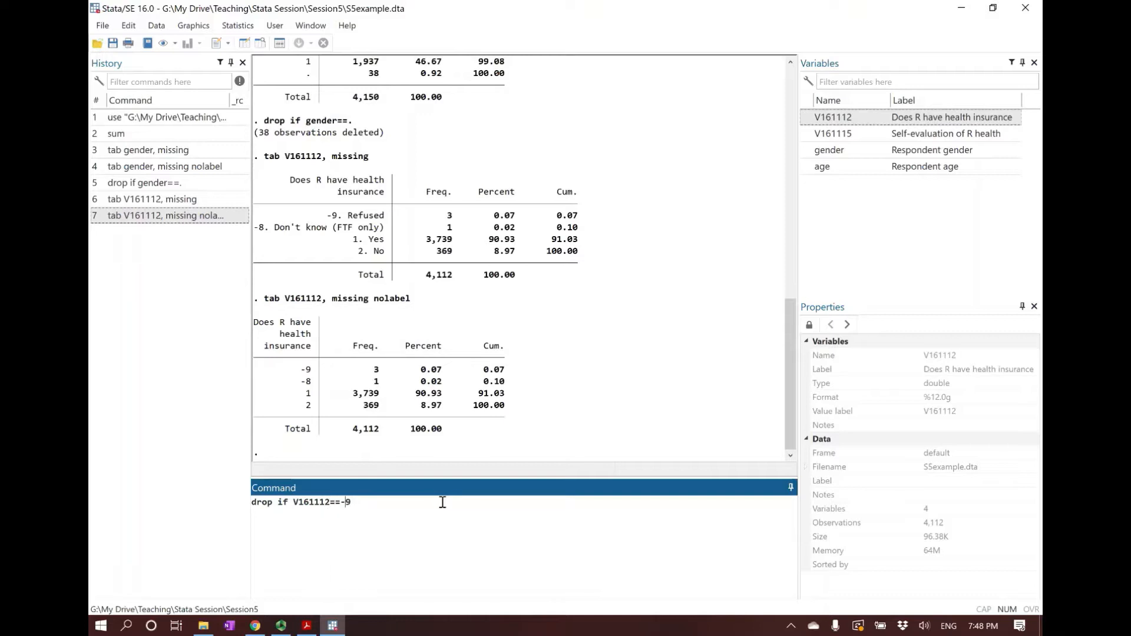
pyautogui.press('Return')
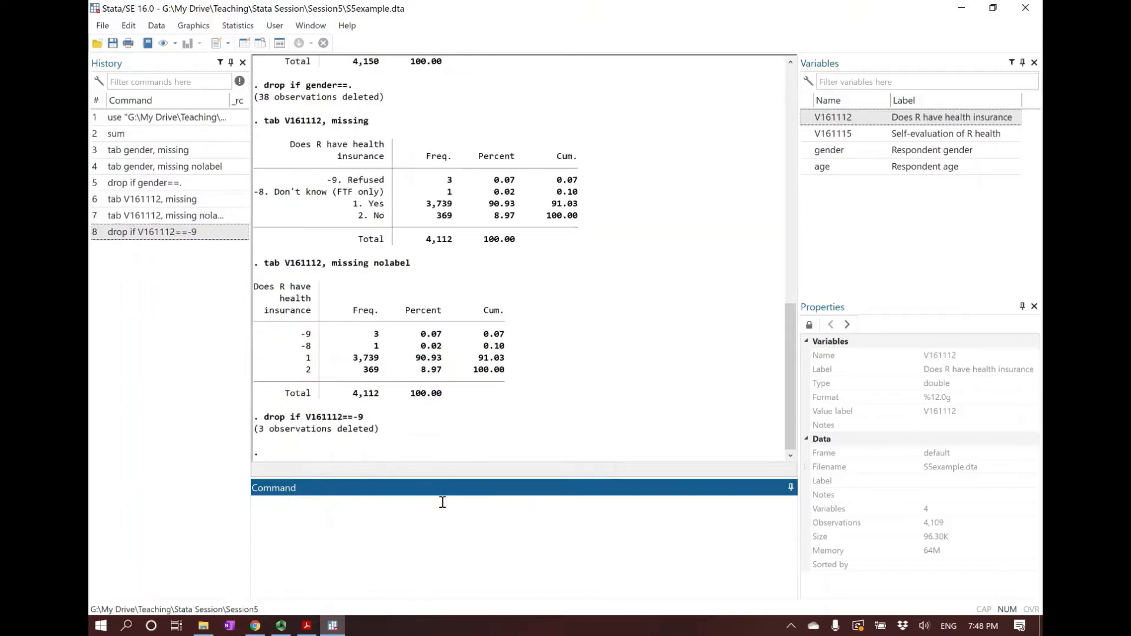
# Delete the don't know health insurance responses using drop if V161112==-8
pyautogui.click(207, 233)
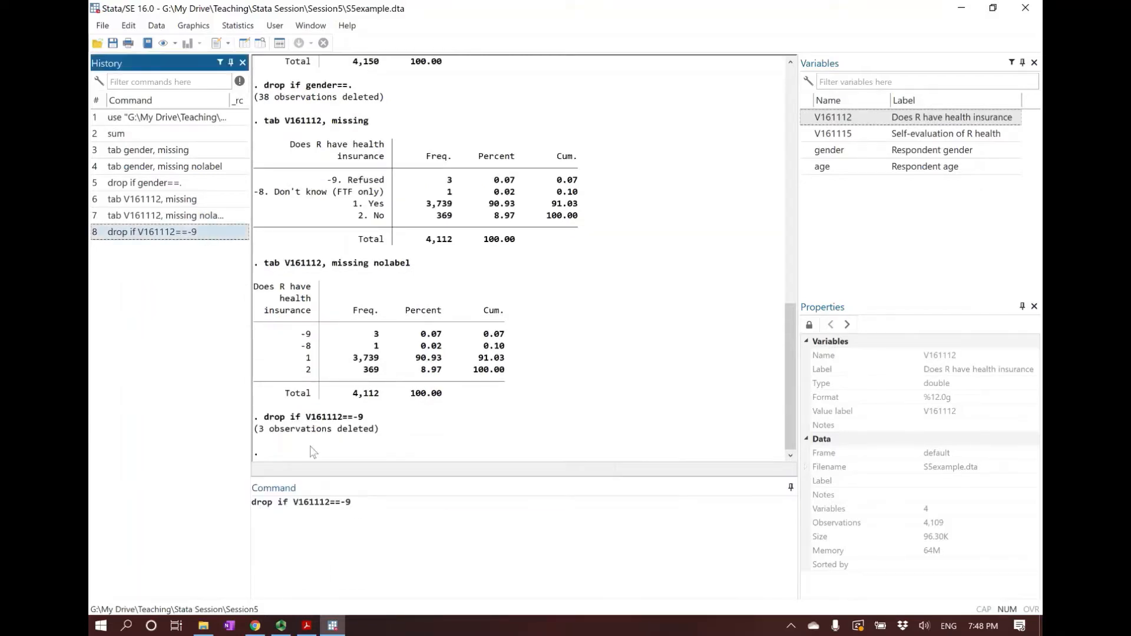
pyautogui.click(374, 500)
pyautogui.write('8')
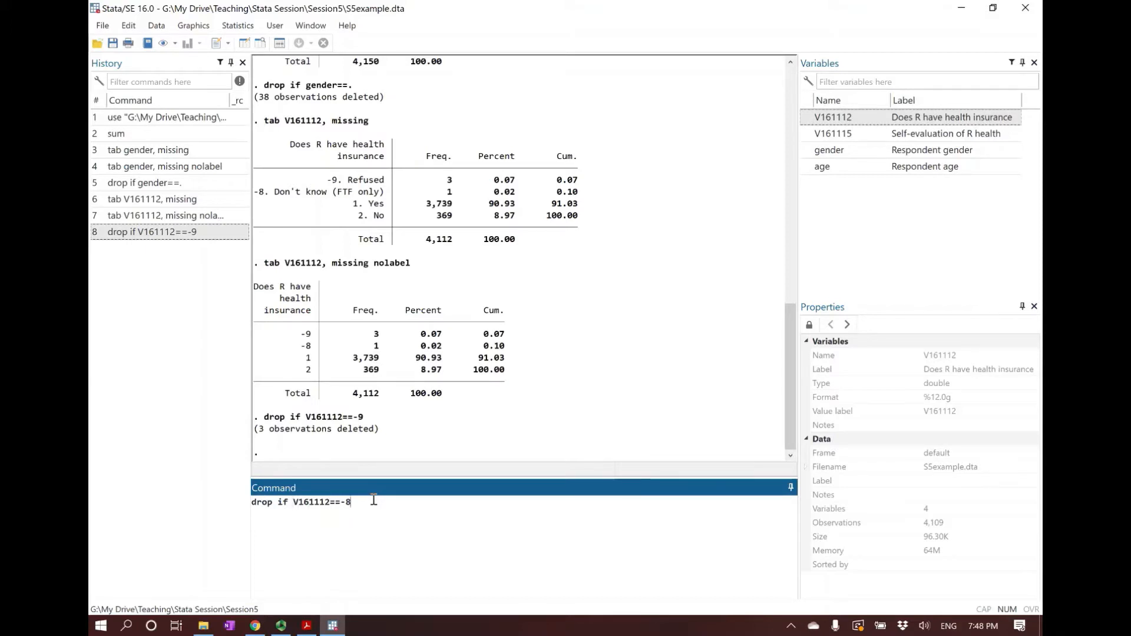
pyautogui.press('Return')
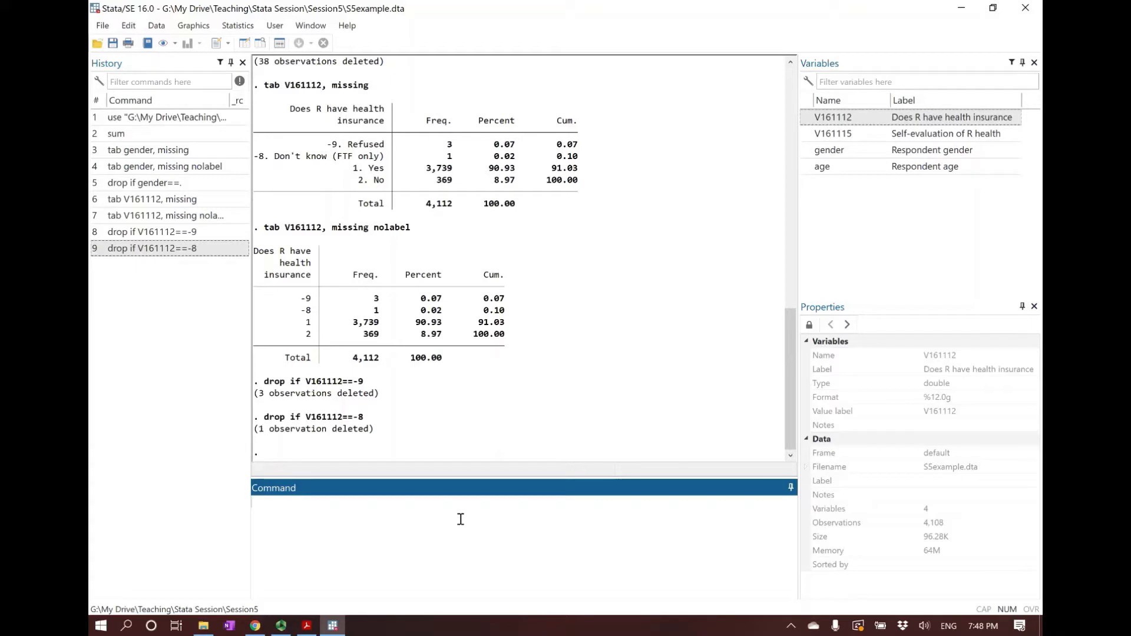
# Rename the variable V161112 to insurance
pyautogui.write('rename')
pyautogui.doubleClick(853, 121)
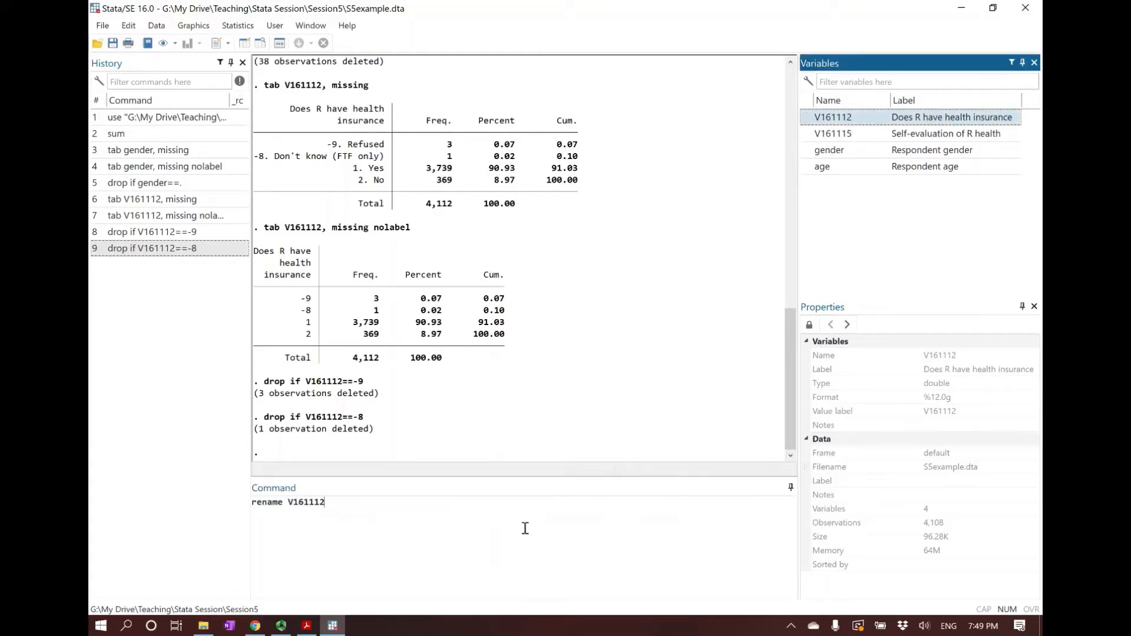
pyautogui.click(524, 528)
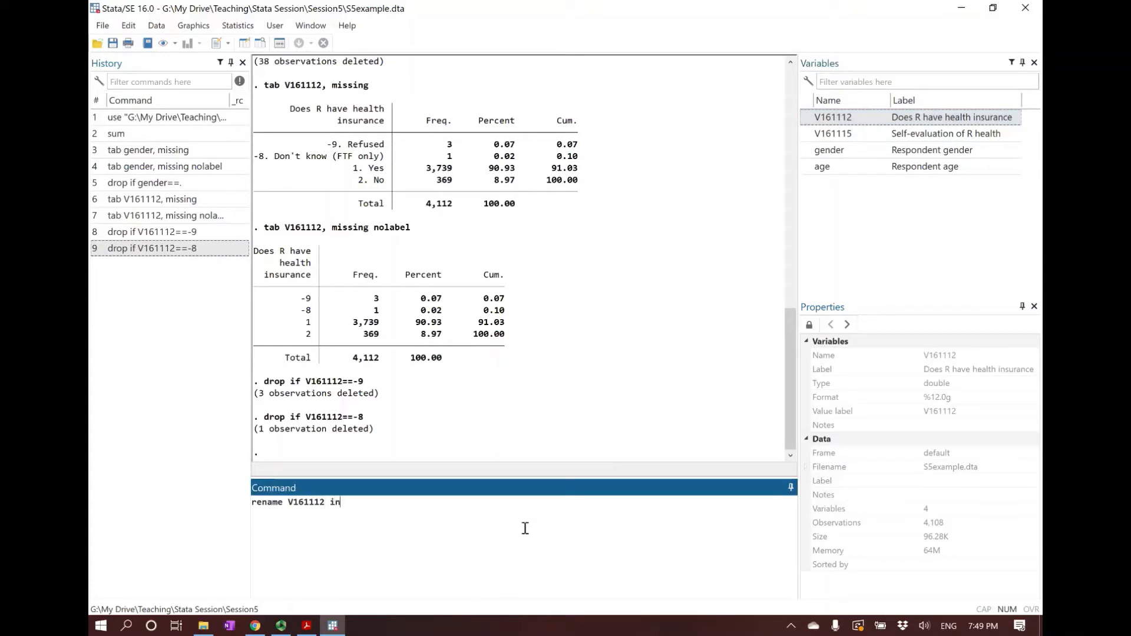
pyautogui.write('insr')
pyautogui.press('BackSpace')
pyautogui.write('urance')
pyautogui.press('Return')
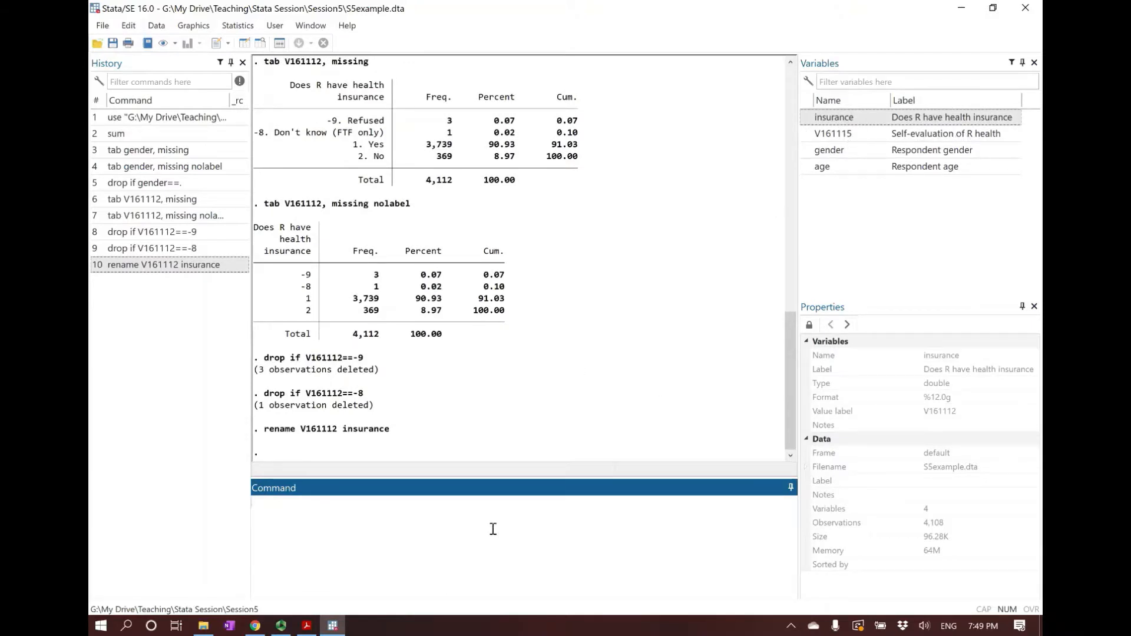
# Tabulate the self-evaluated health variable V161115 with the missing option
pyautogui.write('tab')
pyautogui.click(911, 136)
pyautogui.doubleClick(912, 136)
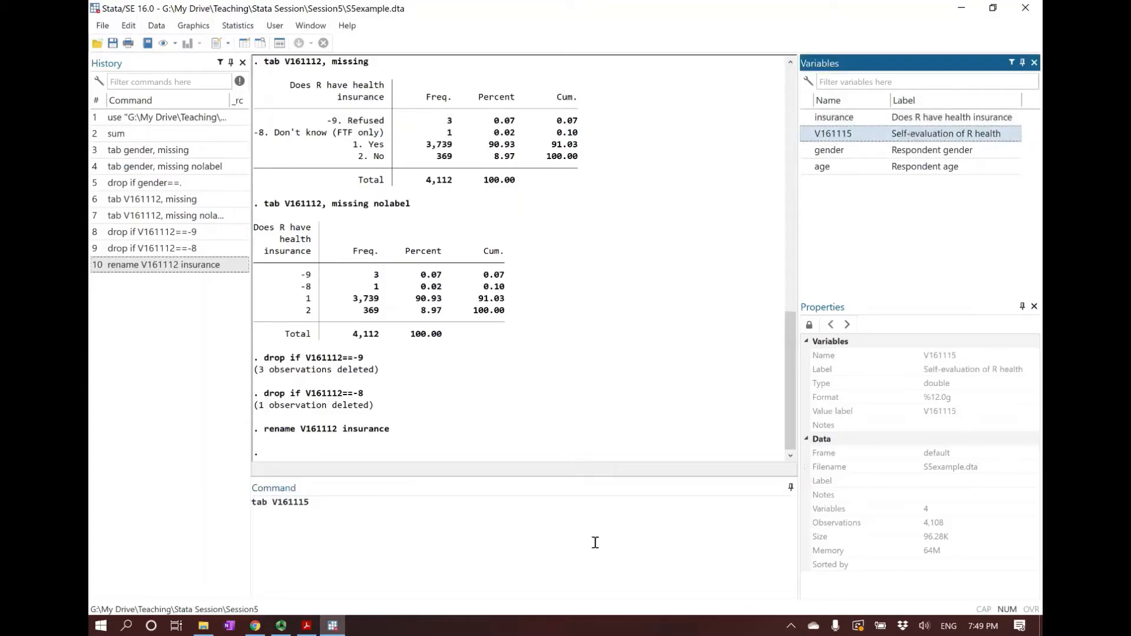
pyautogui.click(496, 518)
pyautogui.write(', missing')
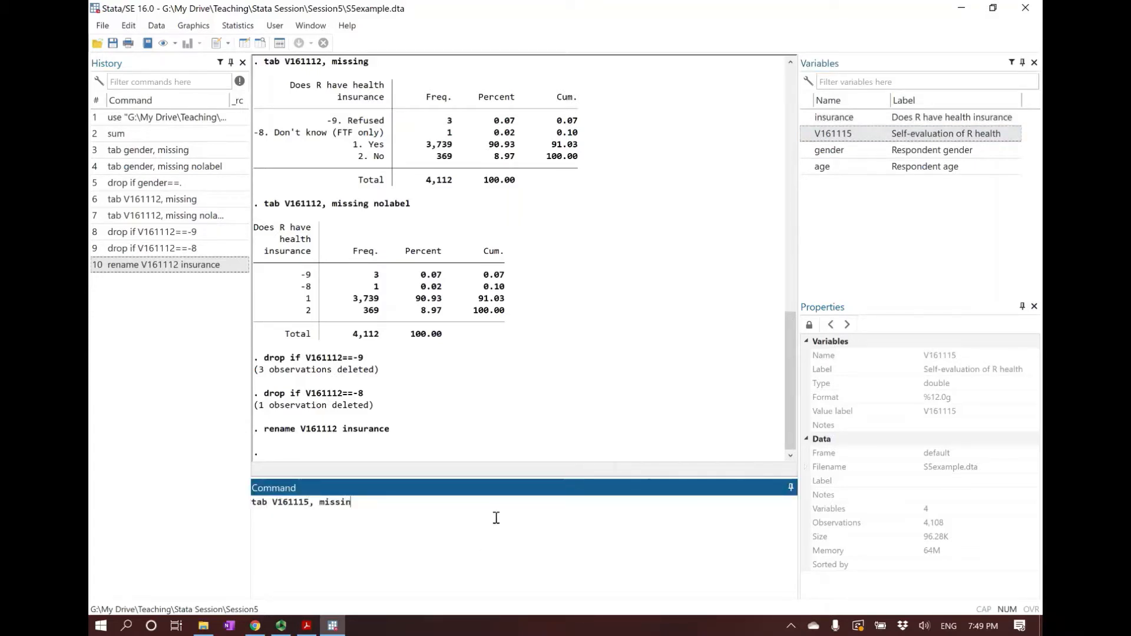
pyautogui.press('Return')
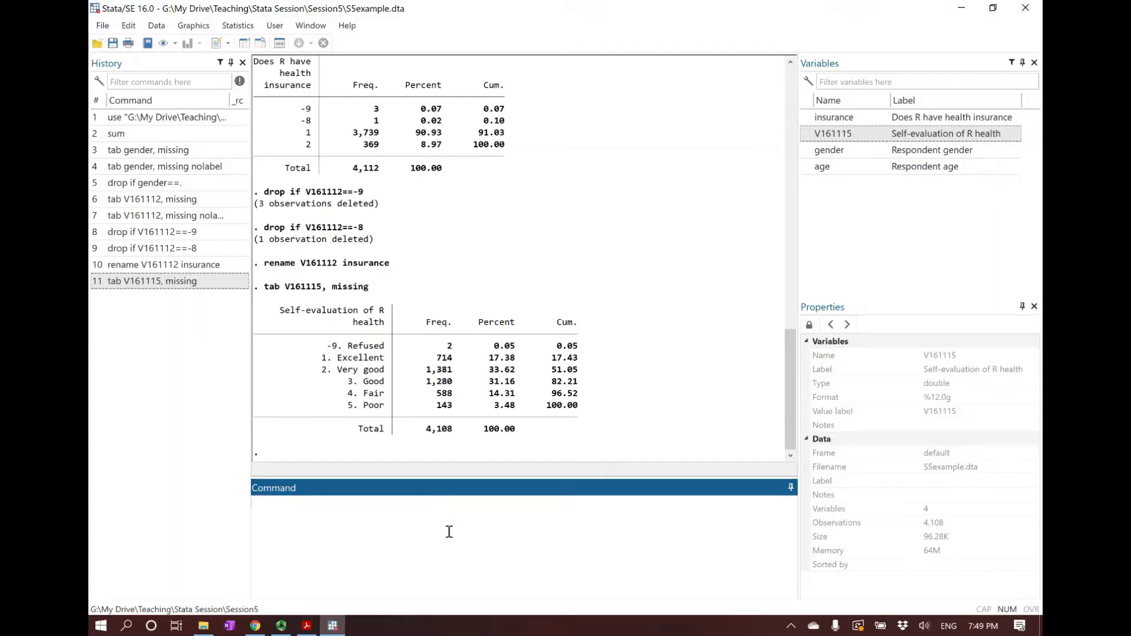
# Tabulate V161115 with the nolabel option and check its numeric category codes
pyautogui.write('tab')
pyautogui.doubleClick(914, 133)
pyautogui.write('labe')
pyautogui.press('Return')
pyautogui.moveTo(291, 346); pyautogui.dragTo(311, 416)
pyautogui.click(311, 417)
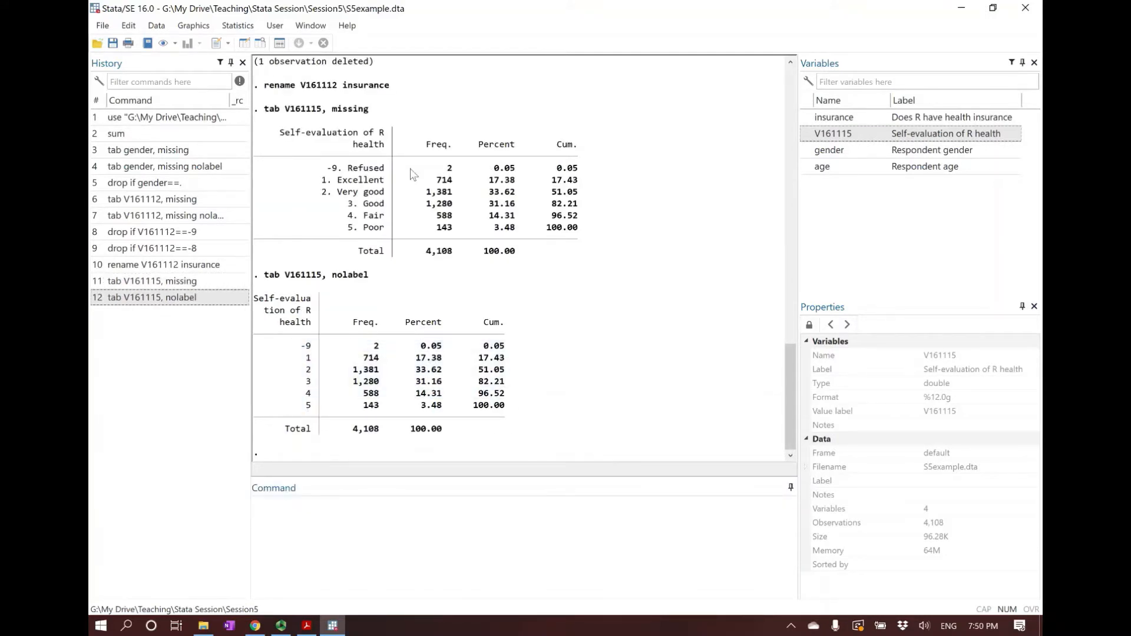
# Delete the refused self-evaluated health responses using drop if V161115==-9
pyautogui.click(387, 547)
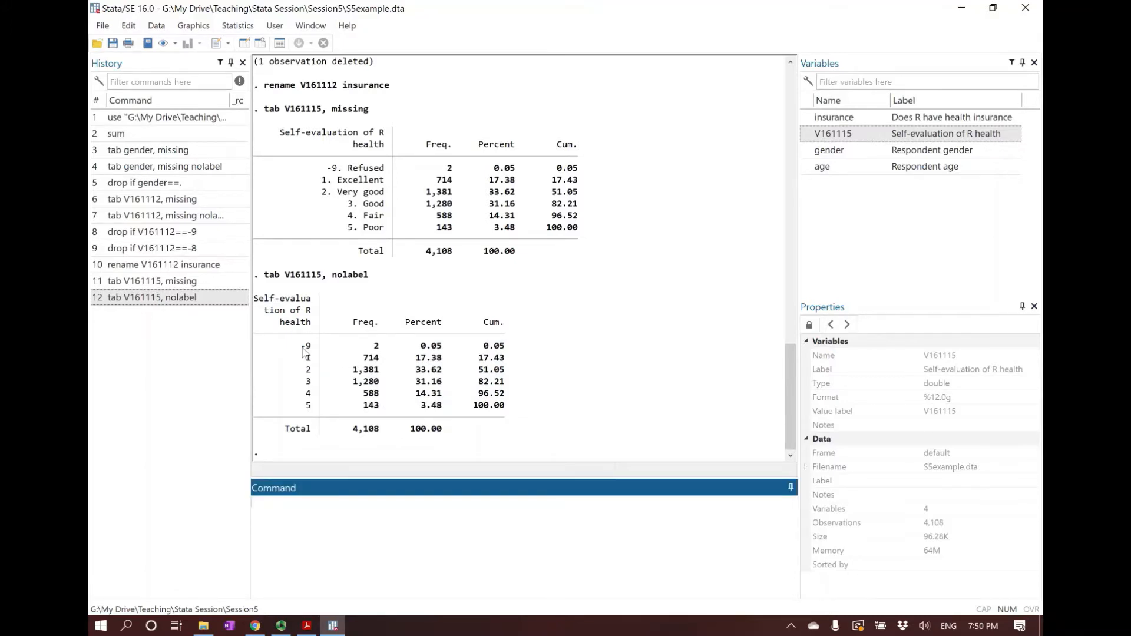
pyautogui.moveTo(301, 347); pyautogui.dragTo(311, 346)
pyautogui.click(414, 545)
pyautogui.write('drop if')
pyautogui.doubleClick(836, 134)
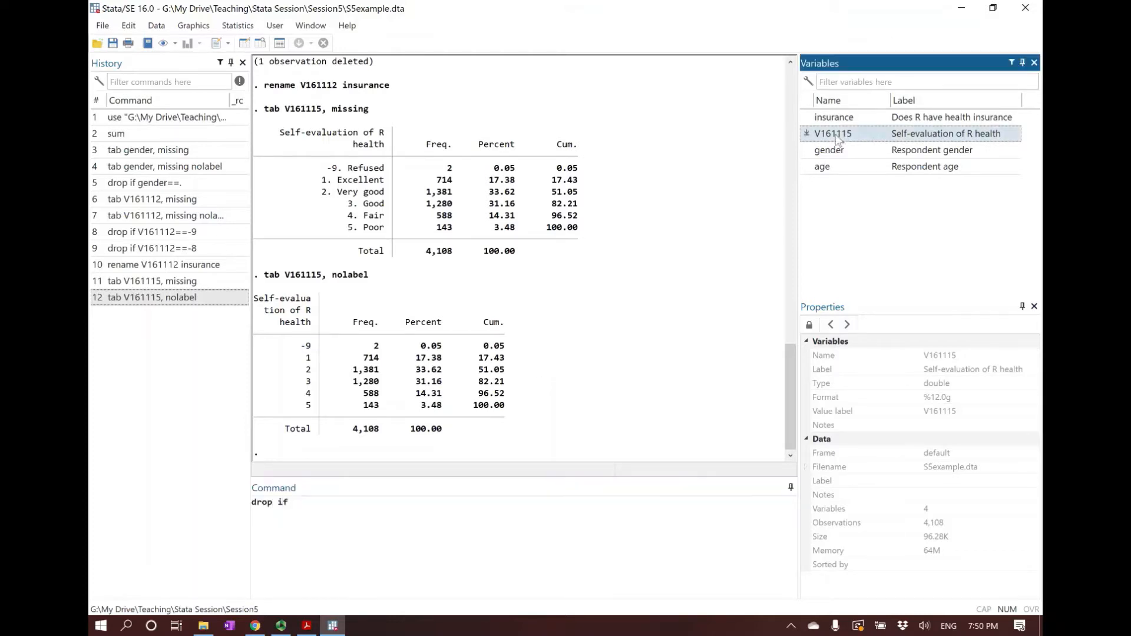
pyautogui.click(470, 537)
pyautogui.write('==-9')
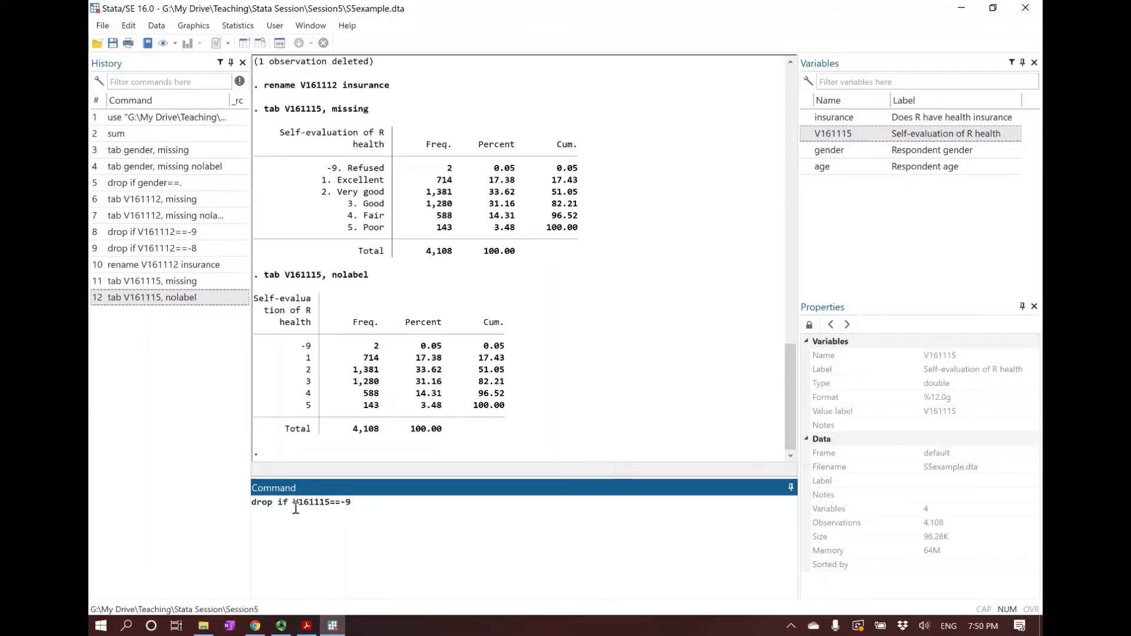
pyautogui.click(339, 502)
pyautogui.click(341, 502)
pyautogui.click(373, 503)
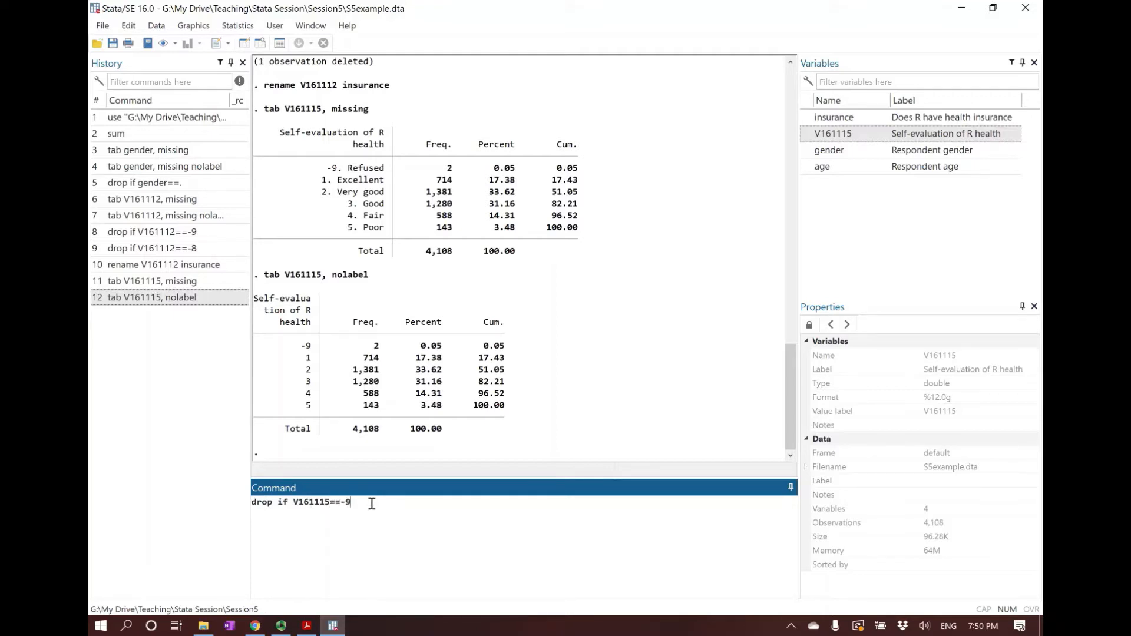
pyautogui.click(336, 504)
pyautogui.click(455, 502)
pyautogui.press('Return')
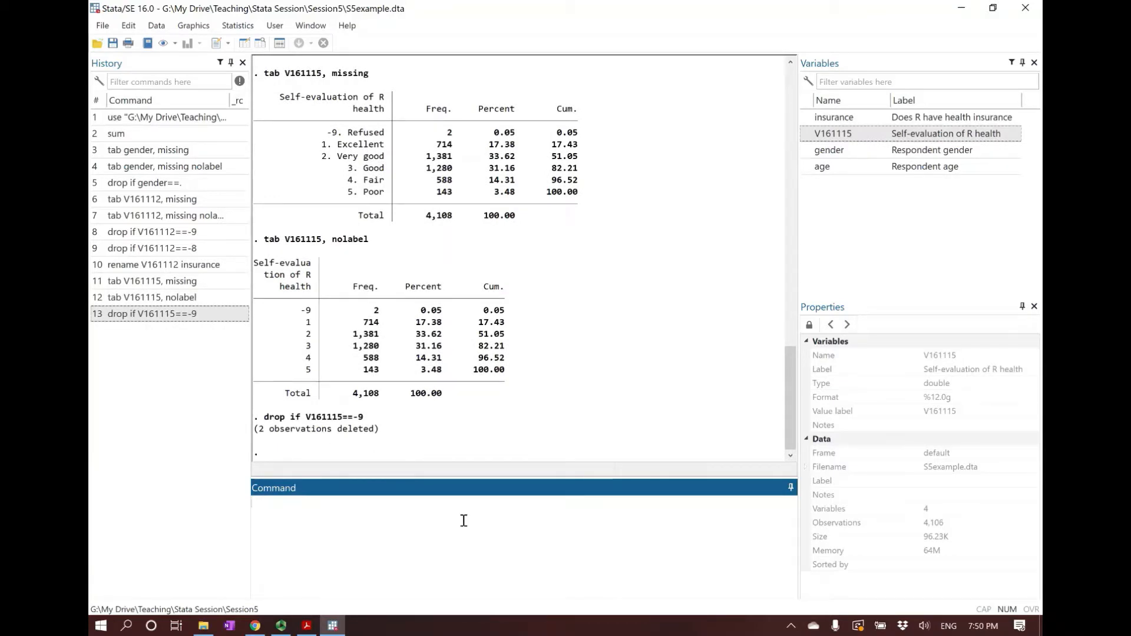
# Rename the variable V161115 to health, and summarize all variables with sum
pyautogui.write('rea')
pyautogui.write('name')
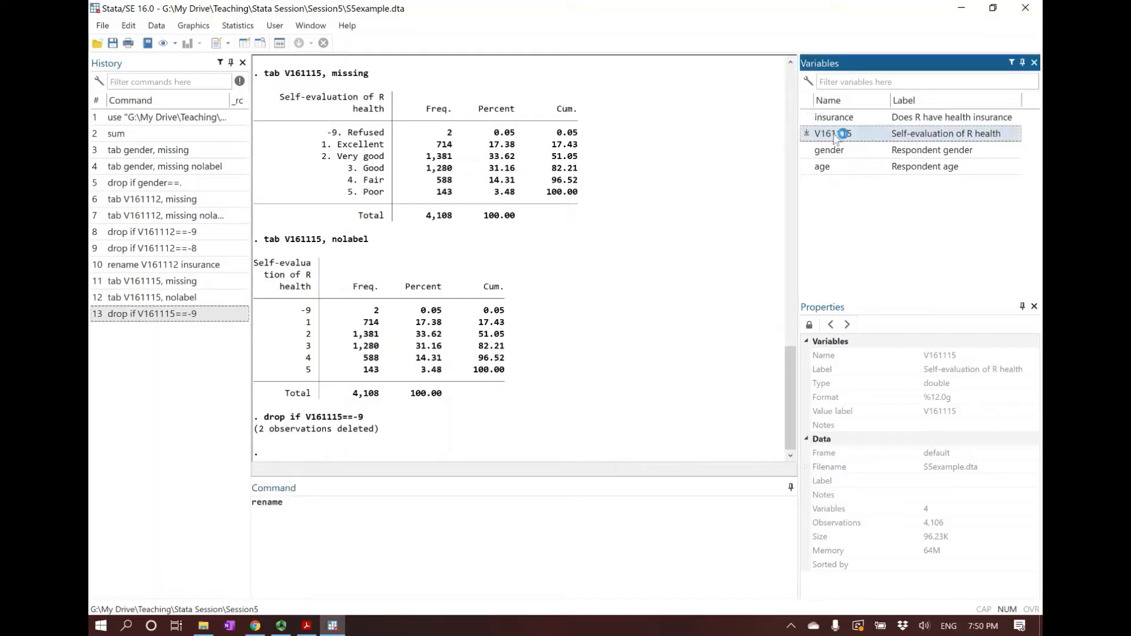
pyautogui.doubleClick(833, 134)
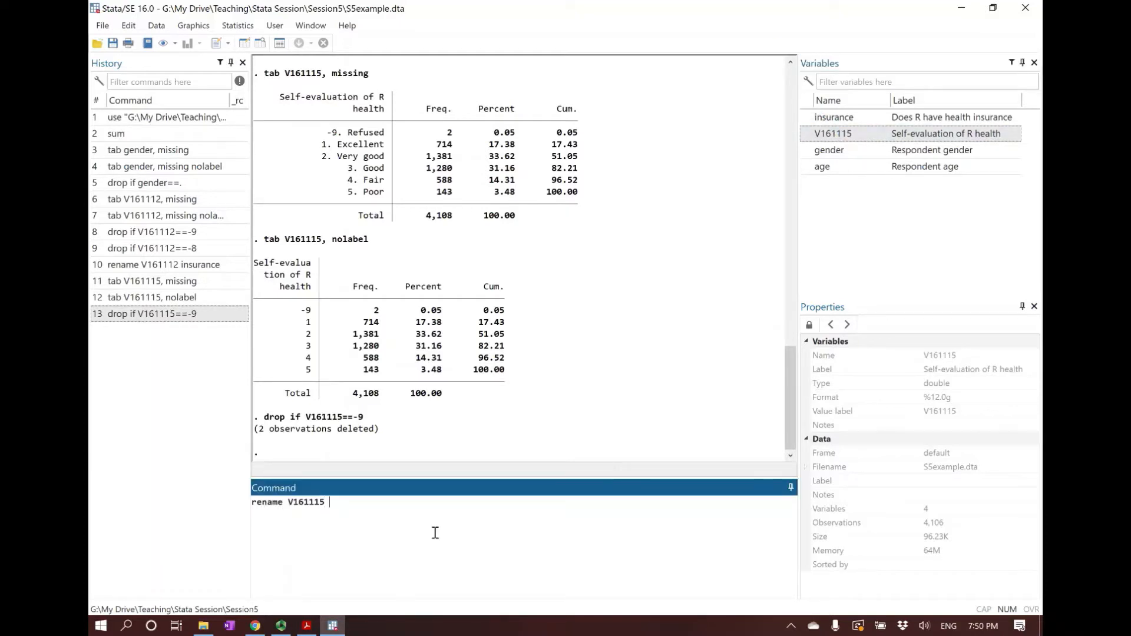
pyautogui.write('health')
pyautogui.press('Return')
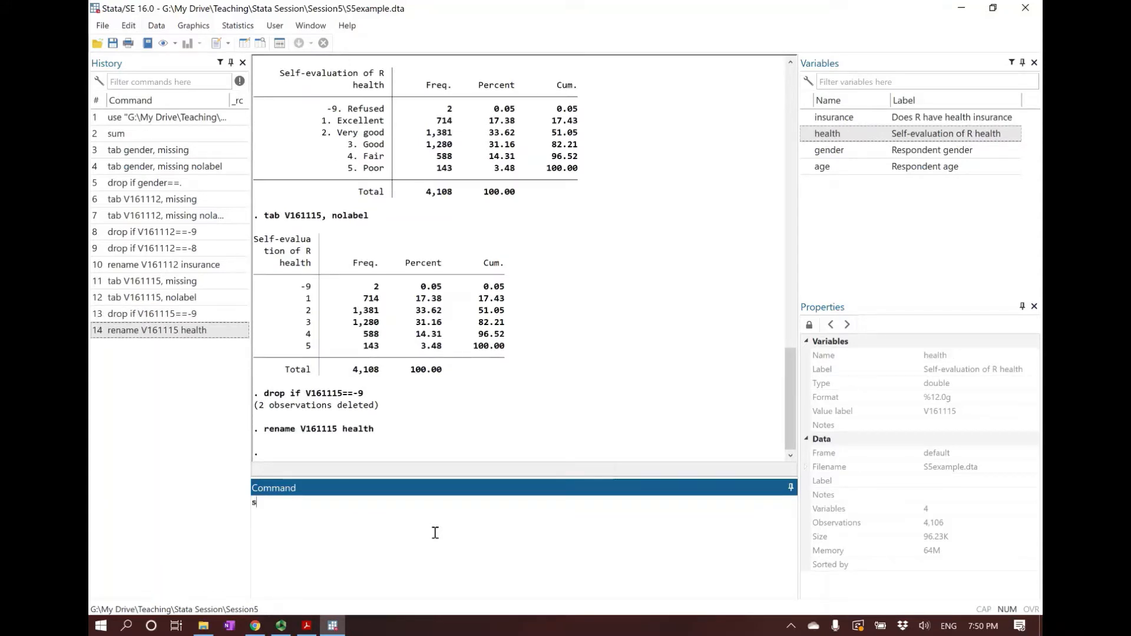
pyautogui.press('Return')
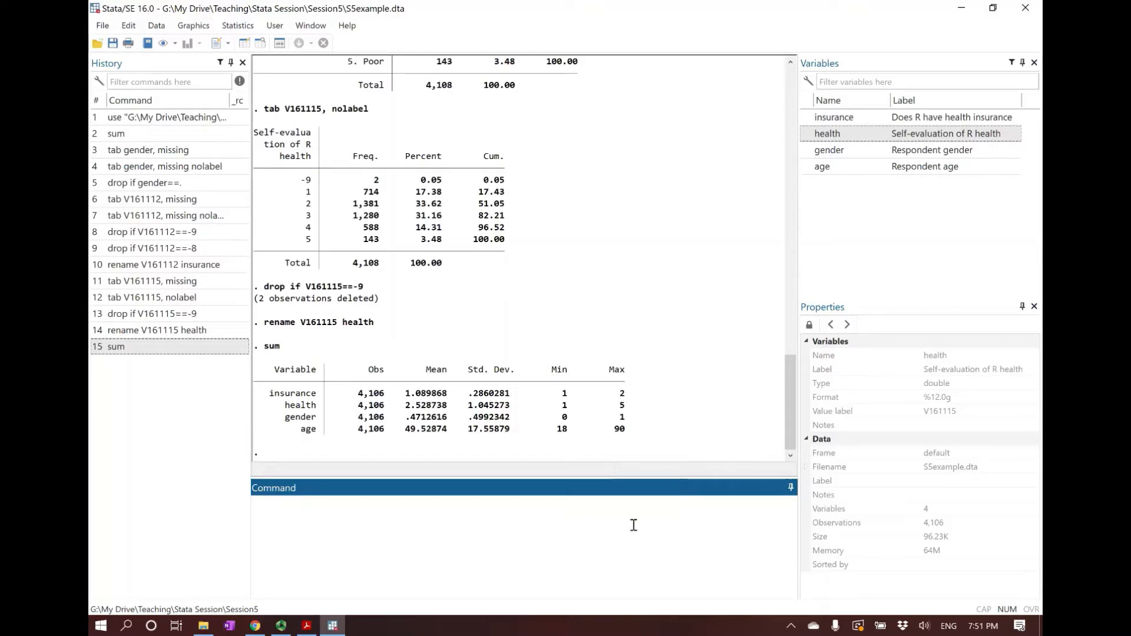
pyautogui.write('recode insurance (1=1)')
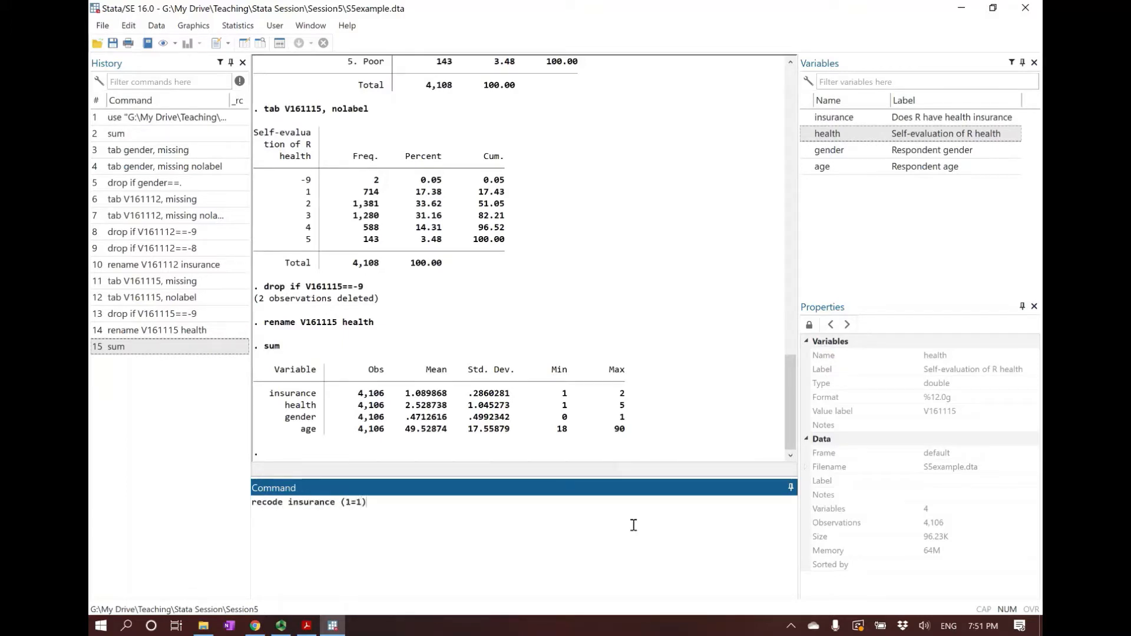
pyautogui.write(' (2=0')
pyautogui.hotkey('ctrl', 'a')
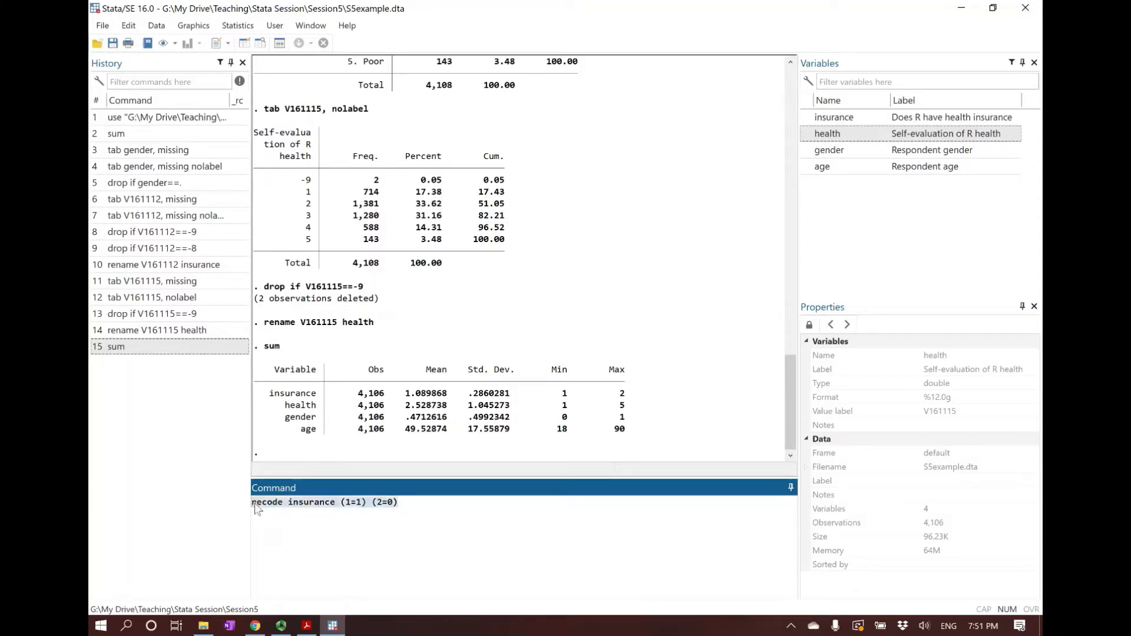
pyautogui.press('BackSpace')
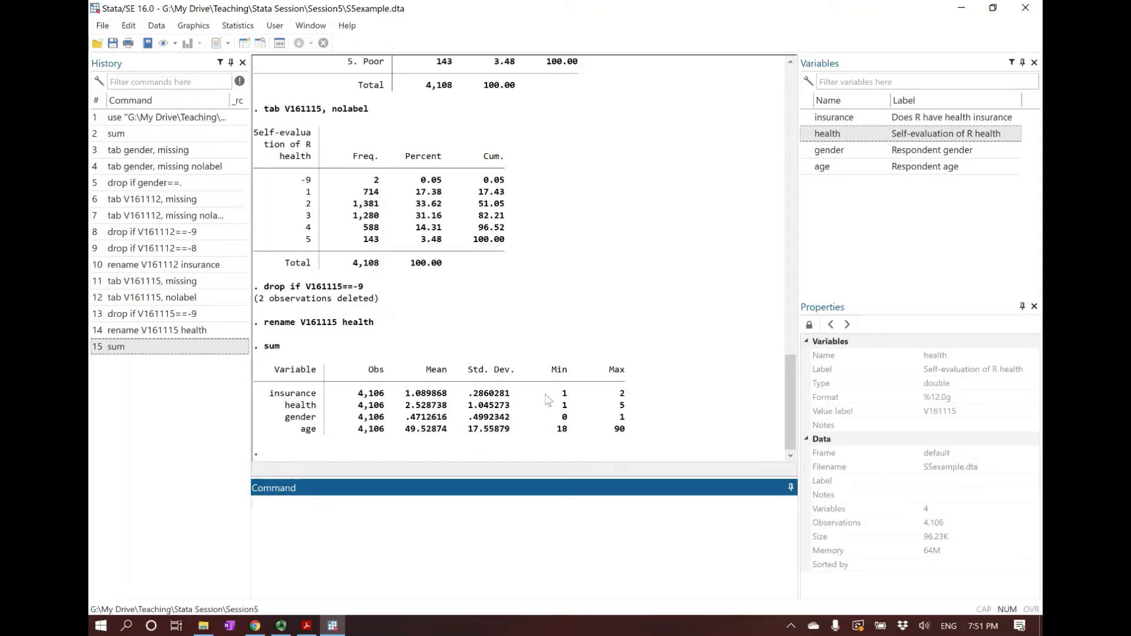
pyautogui.click(790, 382)
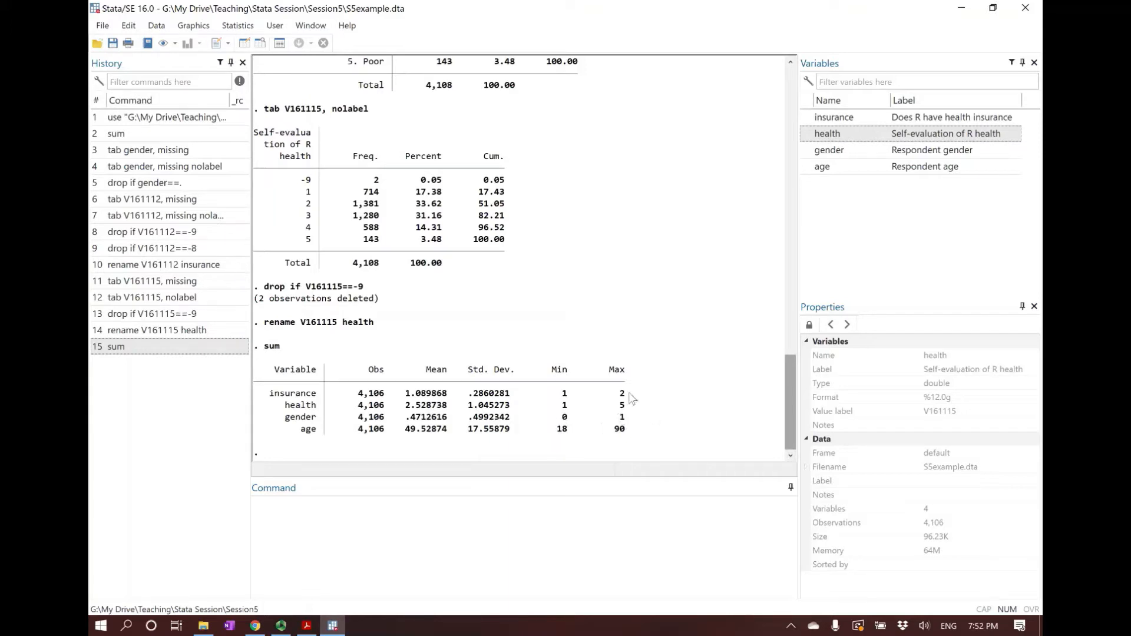
pyautogui.click(635, 512)
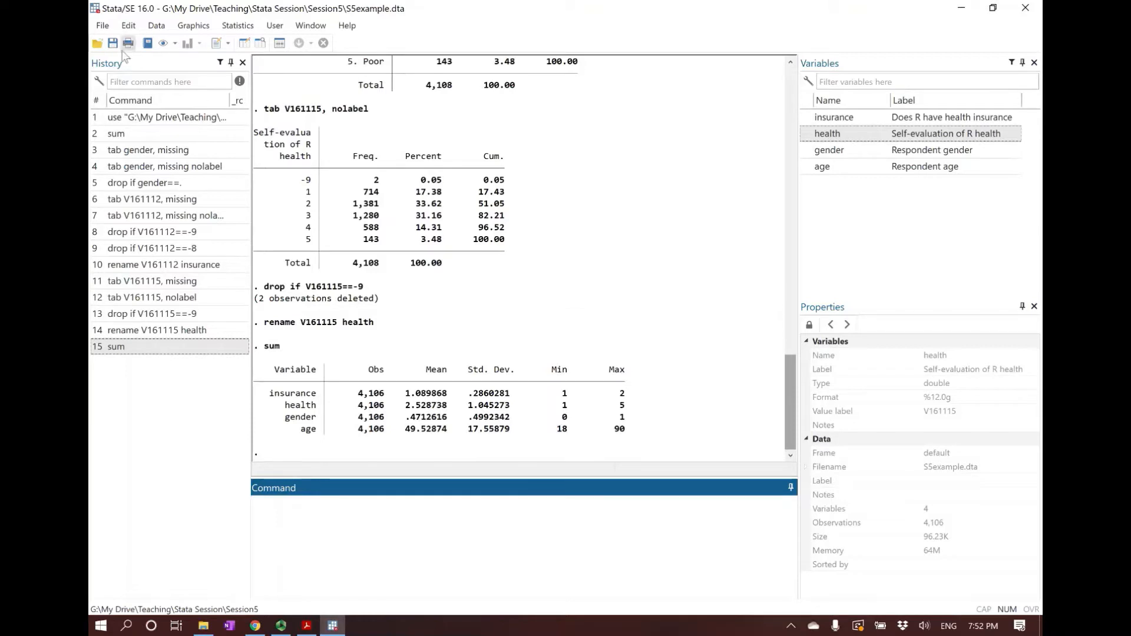
# Save the cleaned dataset as a new Stata data file named S5example_cleaned in the Session5 folder
pyautogui.click(102, 25)
pyautogui.click(124, 91)
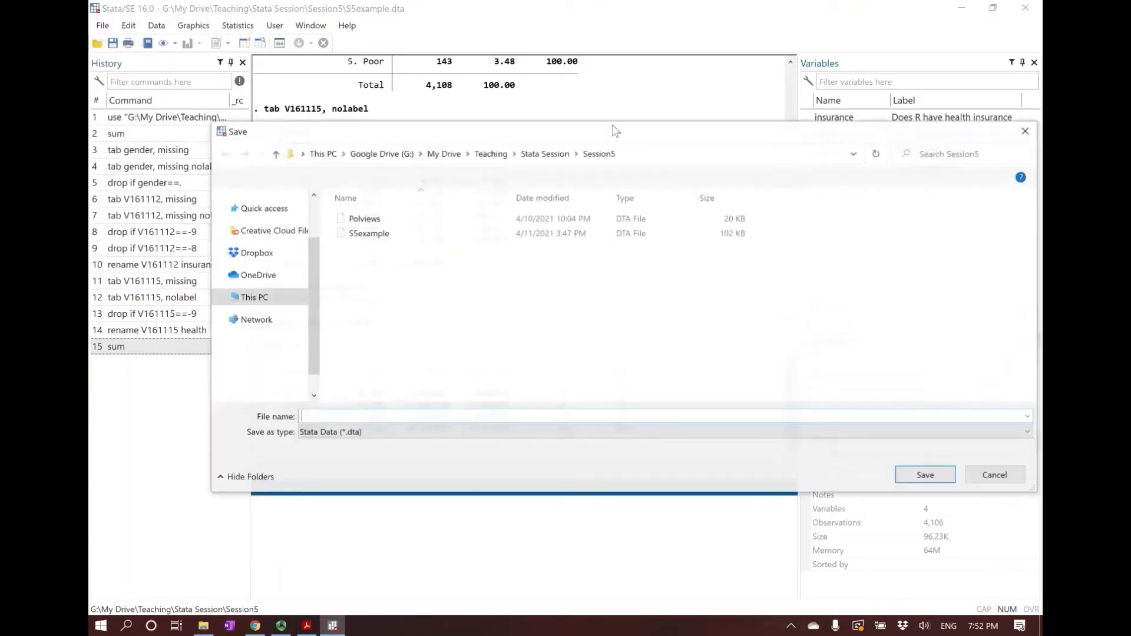
pyautogui.click(377, 233)
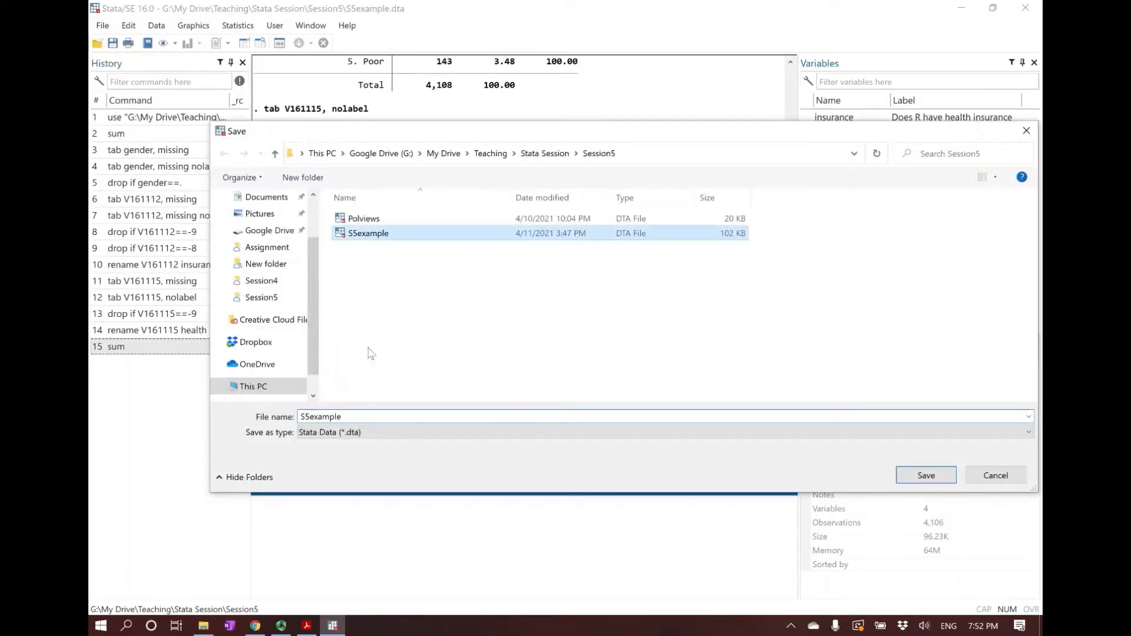
pyautogui.click(392, 415)
pyautogui.click(392, 414)
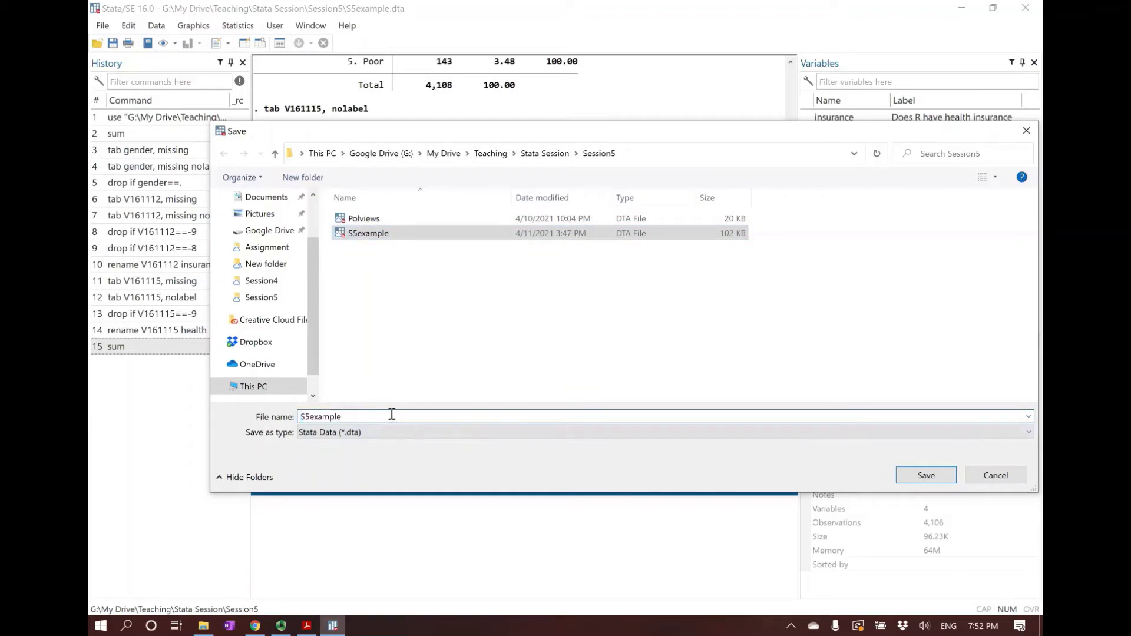
pyautogui.write('_cleaned')
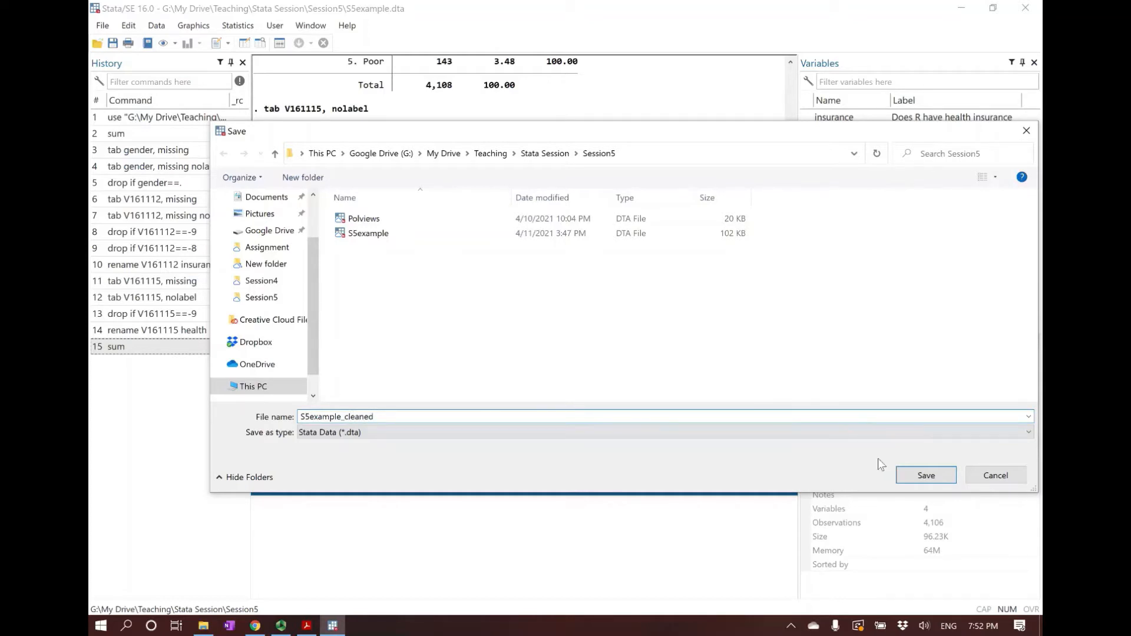
pyautogui.click(925, 474)
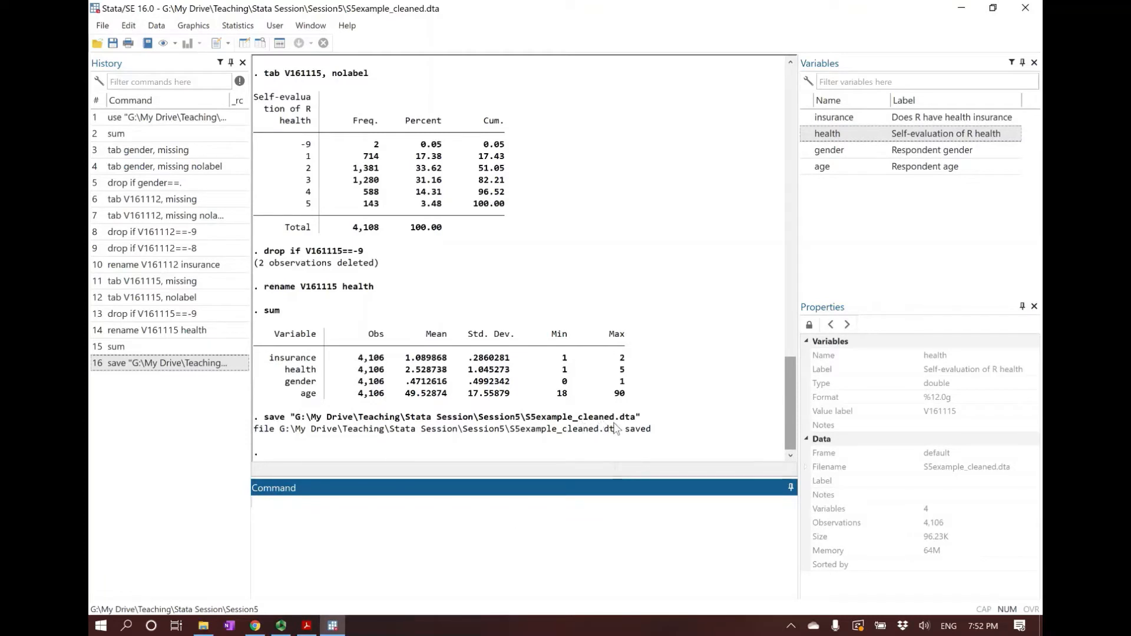
# Switch to the Data Cleaning and Preparation slides in Adobe Acrobat Reader
pyautogui.click(307, 626)
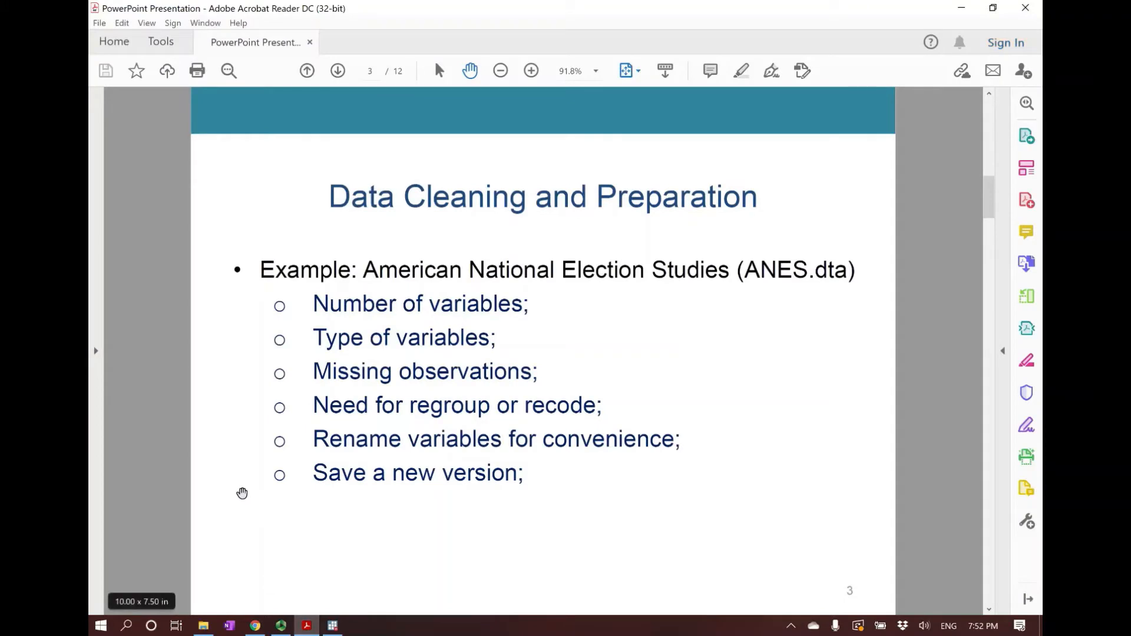
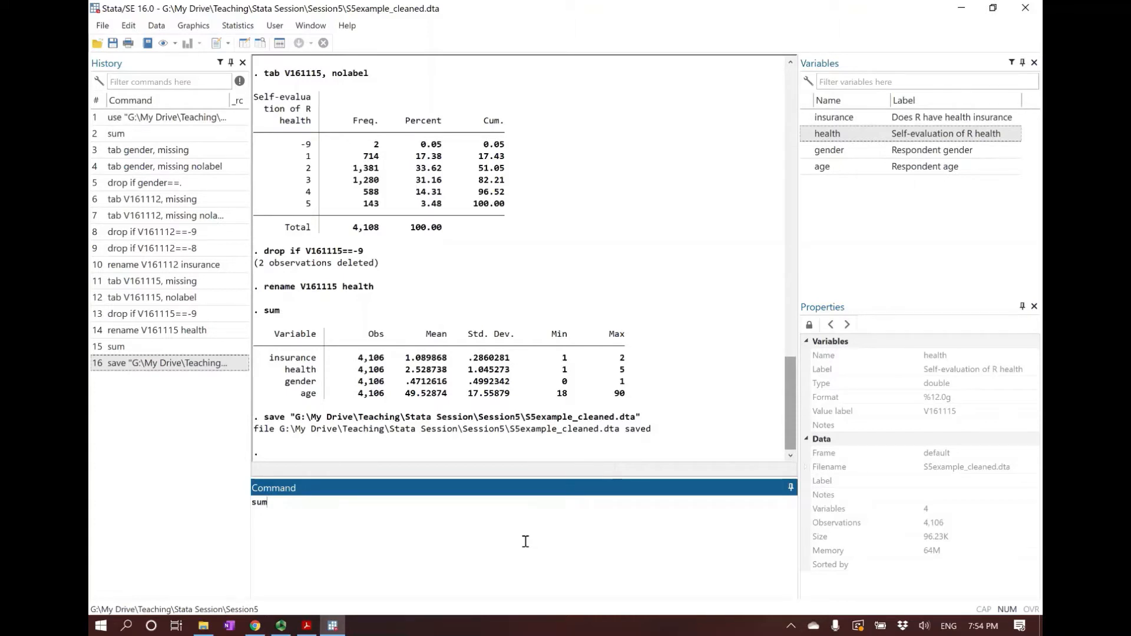
# Summarize age with sum age, and enter the comment "* Now we want to construct a 95% confidence interval. The critical value = 1.96"
pyautogui.write('age')
pyautogui.press('Return')
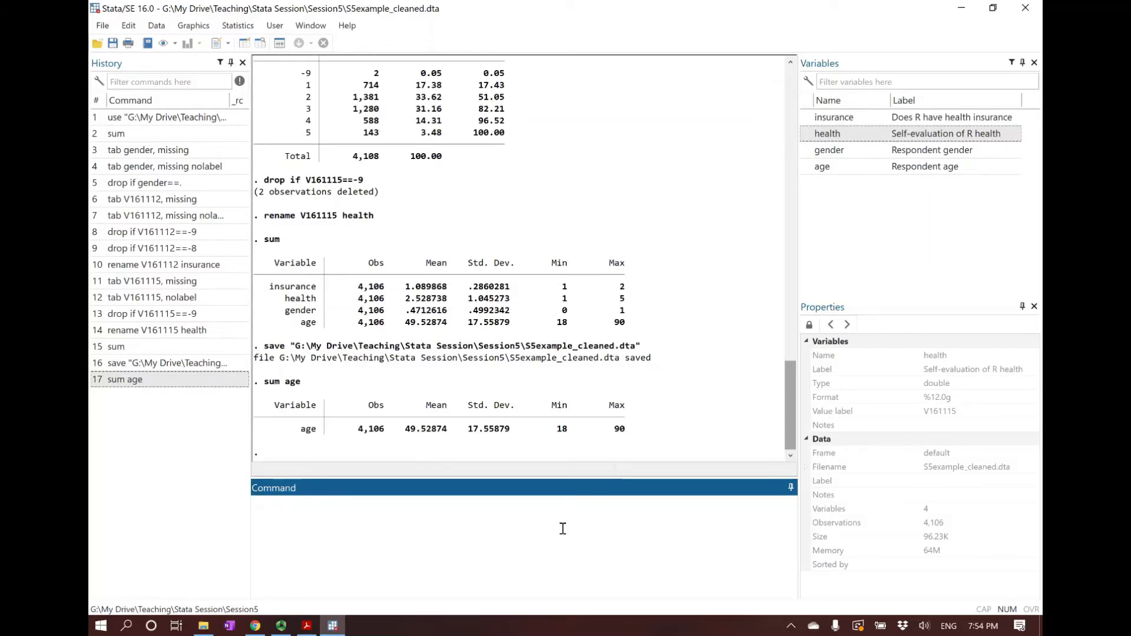
pyautogui.write('* Now we want to construct a ')
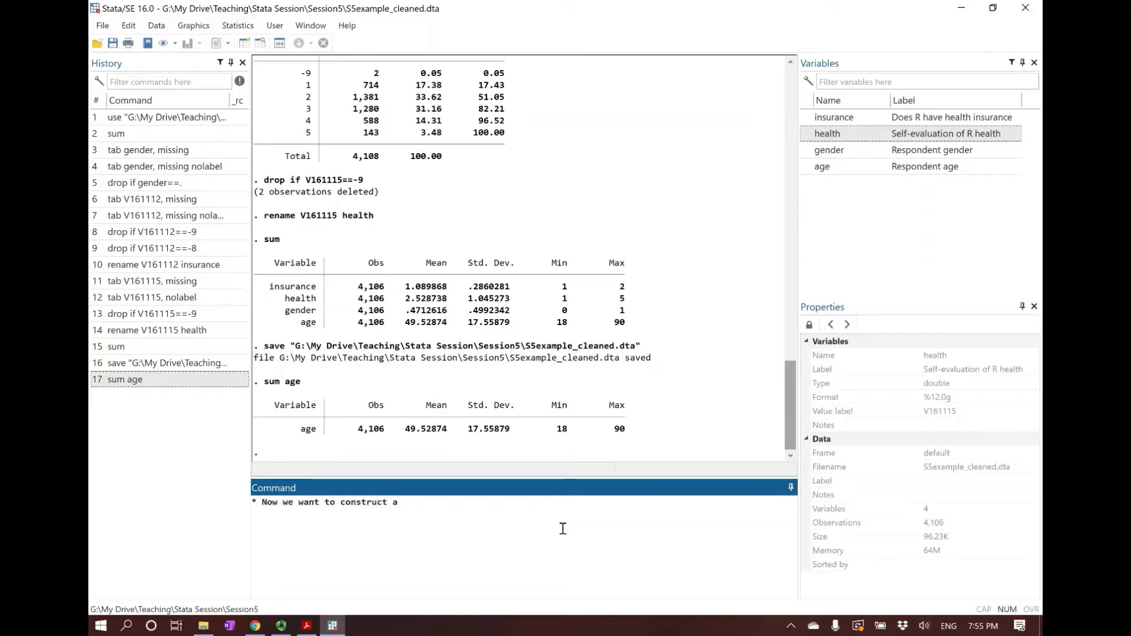
pyautogui.write('95% confidence interval. ')
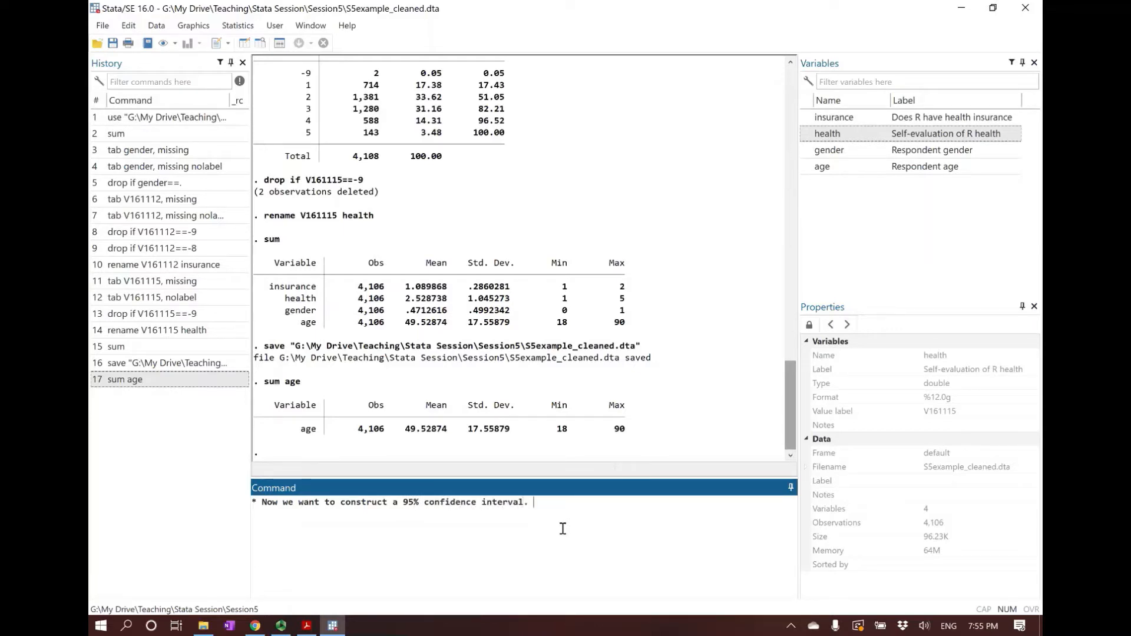
pyautogui.write('The r')
pyautogui.write('ritical value ')
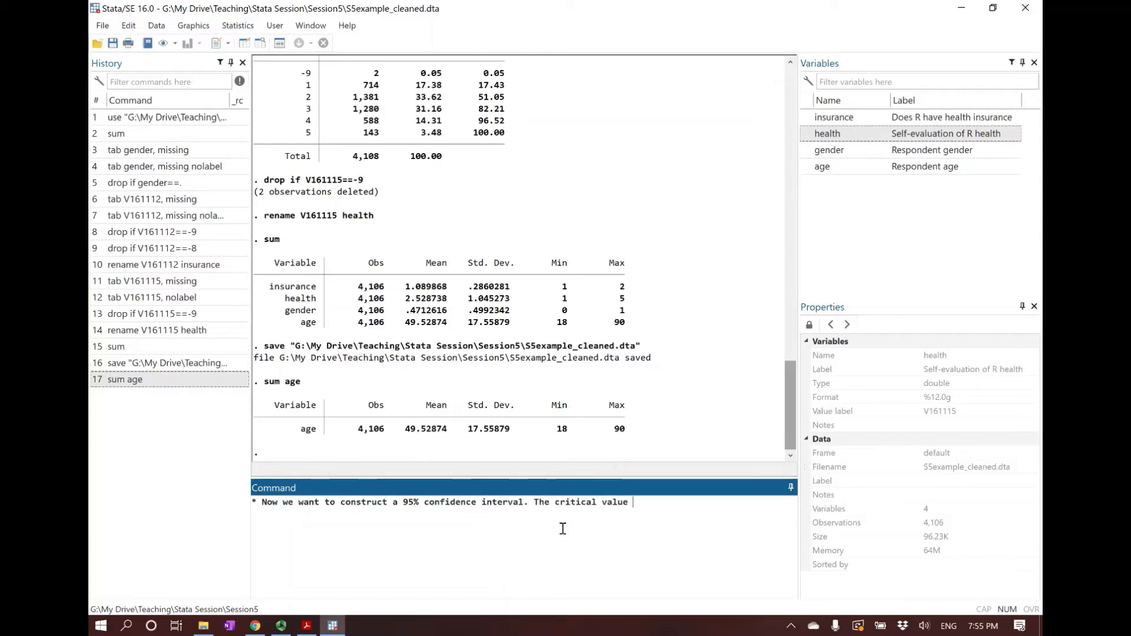
pyautogui.write('=19.6')
pyautogui.press('BackSpace')
pyautogui.write('.')
pyautogui.press('Delete')
pyautogui.write('96')
pyautogui.press('Return')
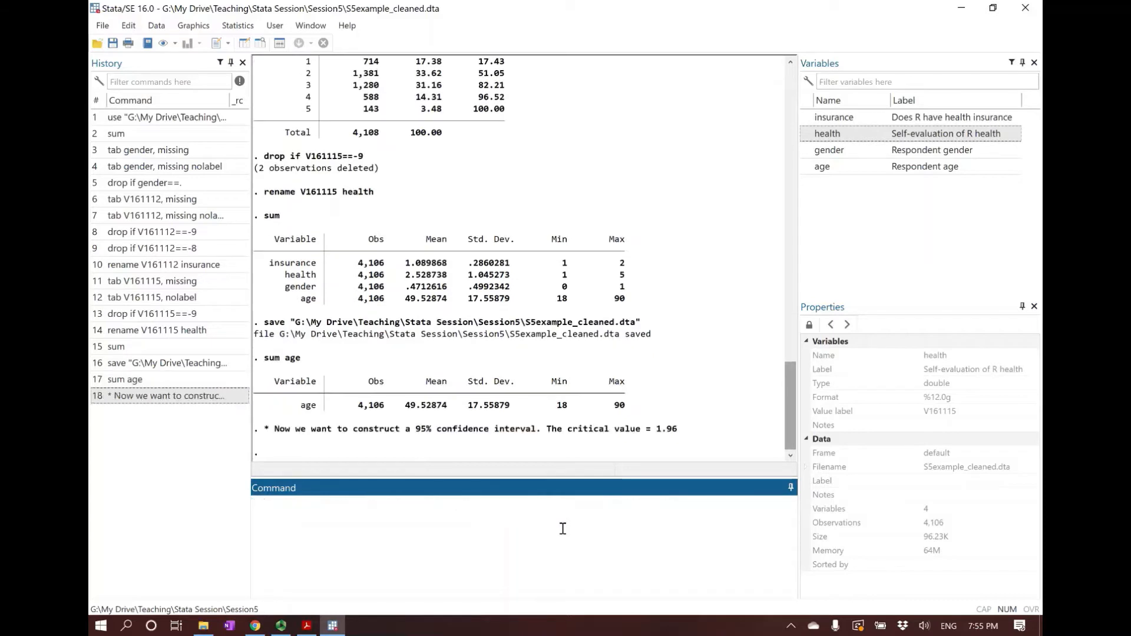
# Calculate the lower 95% confidence bound for mean age with di 49.52874-1.96*17.55879/sqrt(4106)
pyautogui.write('di')
pyautogui.moveTo(405, 405); pyautogui.dragTo(449, 408)
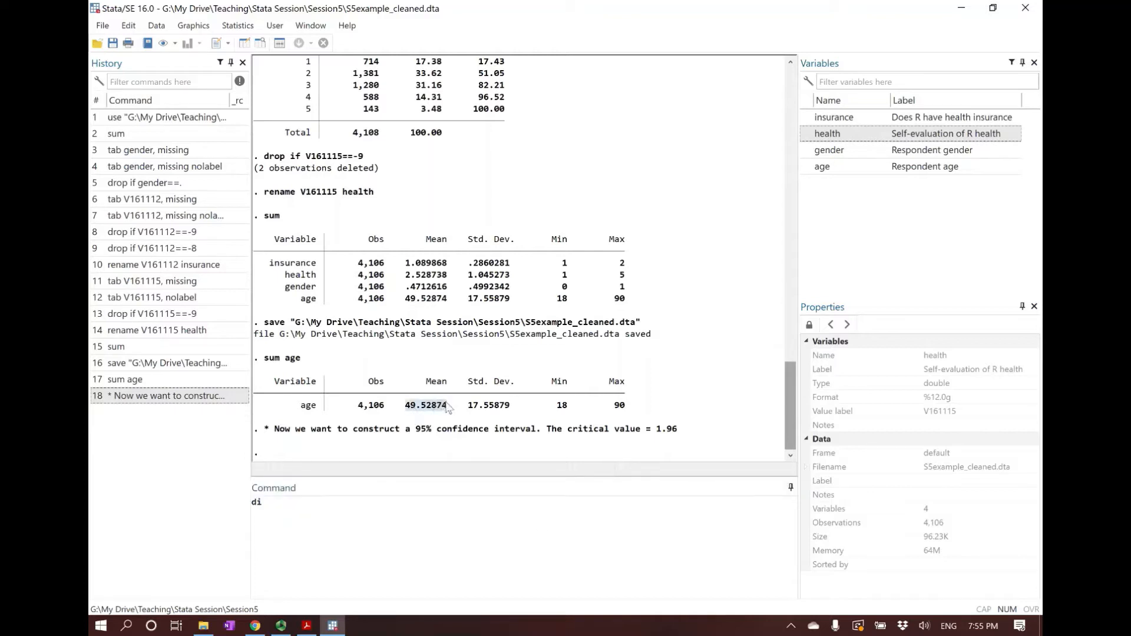
pyautogui.hotkey('ctrl', 'c')
pyautogui.click(406, 513)
pyautogui.hotkey('ctrl', 'v')
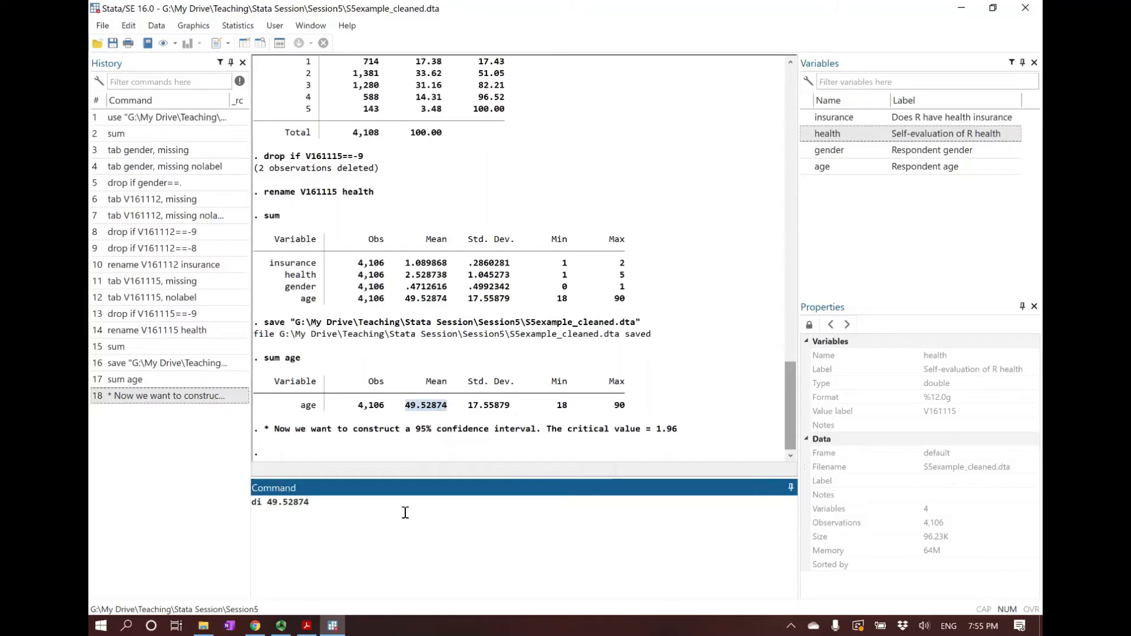
pyautogui.write('-1.96*')
pyautogui.click(471, 411)
pyautogui.moveTo(470, 408); pyautogui.dragTo(509, 408)
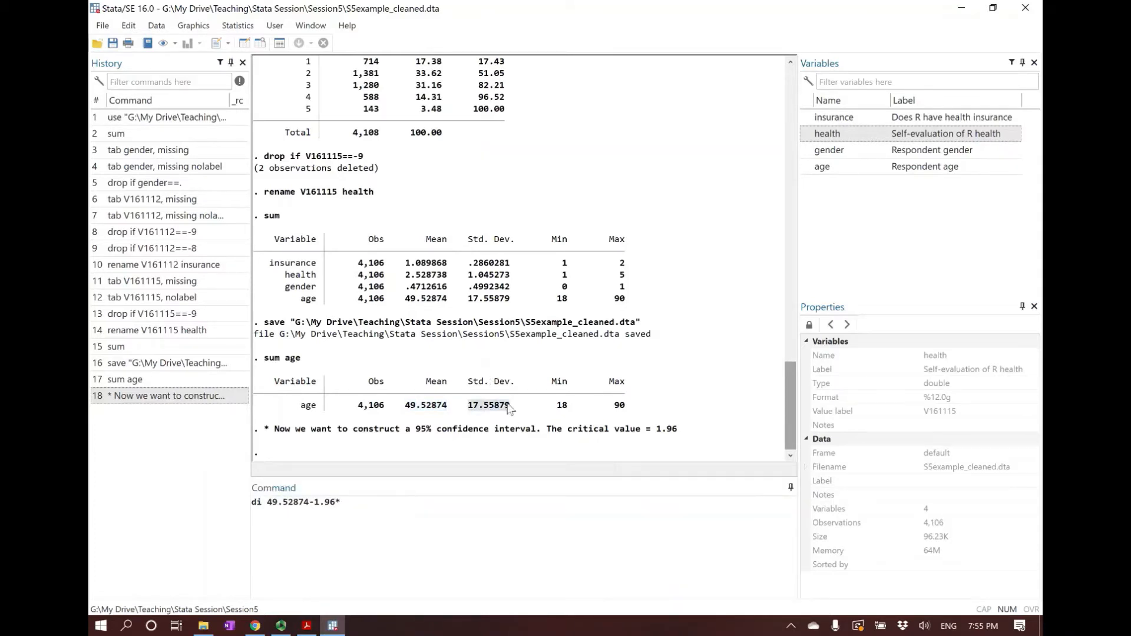
pyautogui.click(395, 504)
pyautogui.hotkey('ctrl', 'v')
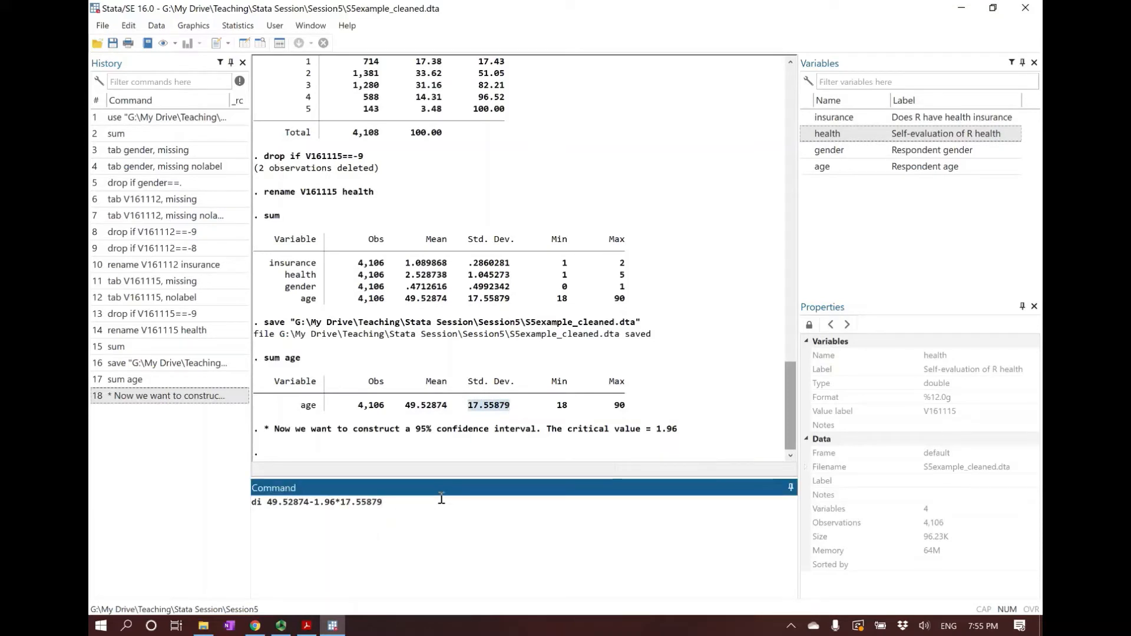
pyautogui.write('/sqrt(4')
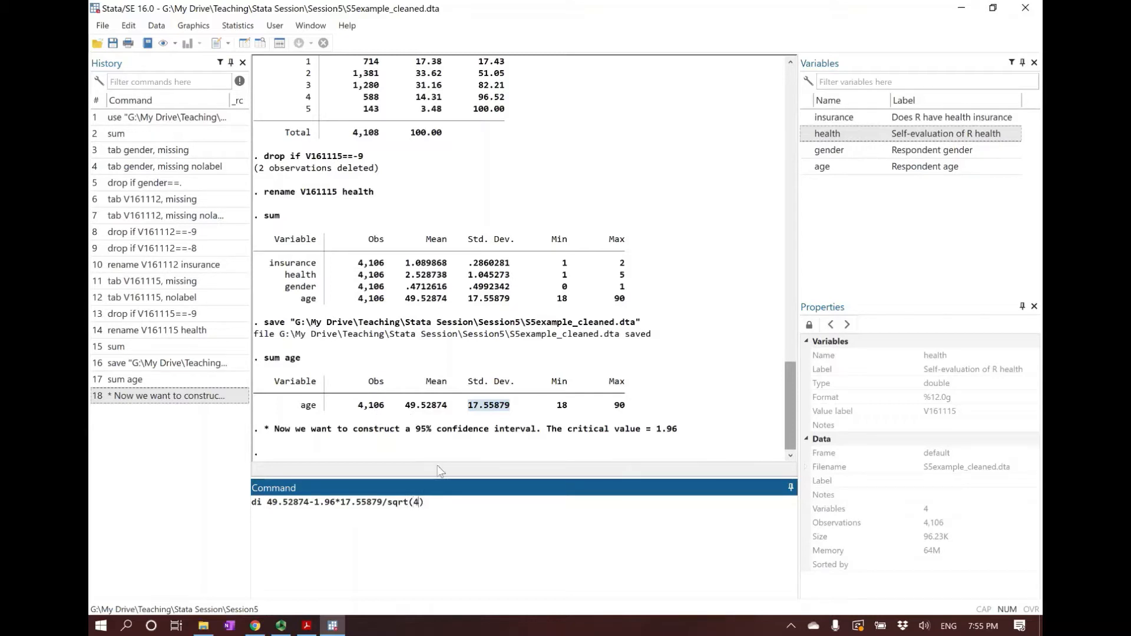
pyautogui.write('106')
pyautogui.press('Left')
pyautogui.press('Left')
pyautogui.press('Return')
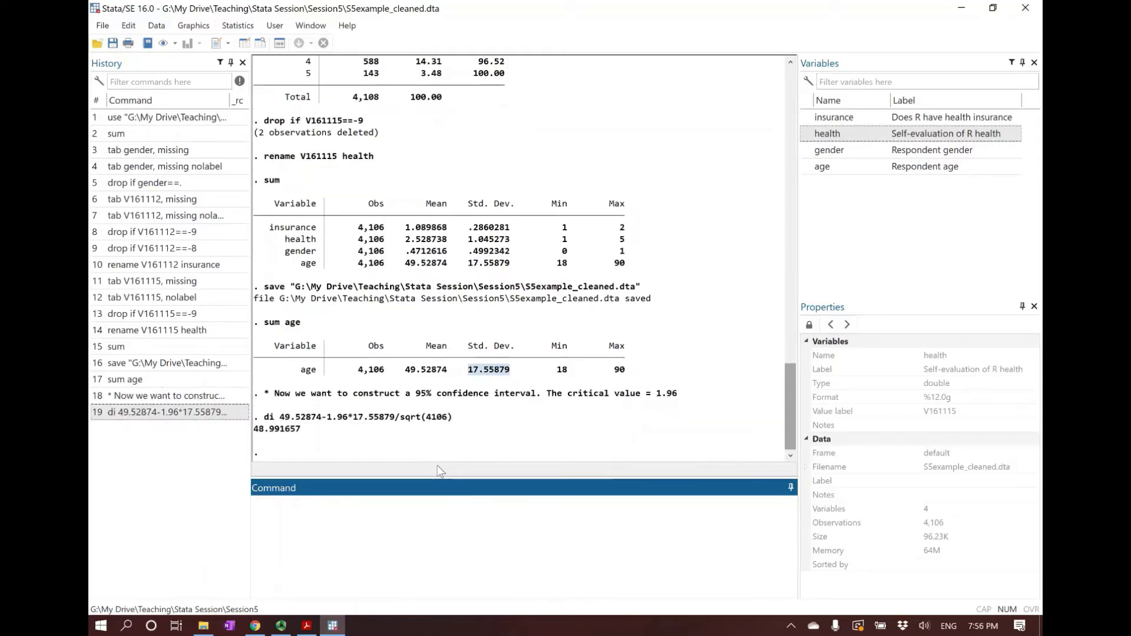
pyautogui.click(271, 434)
pyautogui.moveTo(270, 434); pyautogui.dragTo(301, 434)
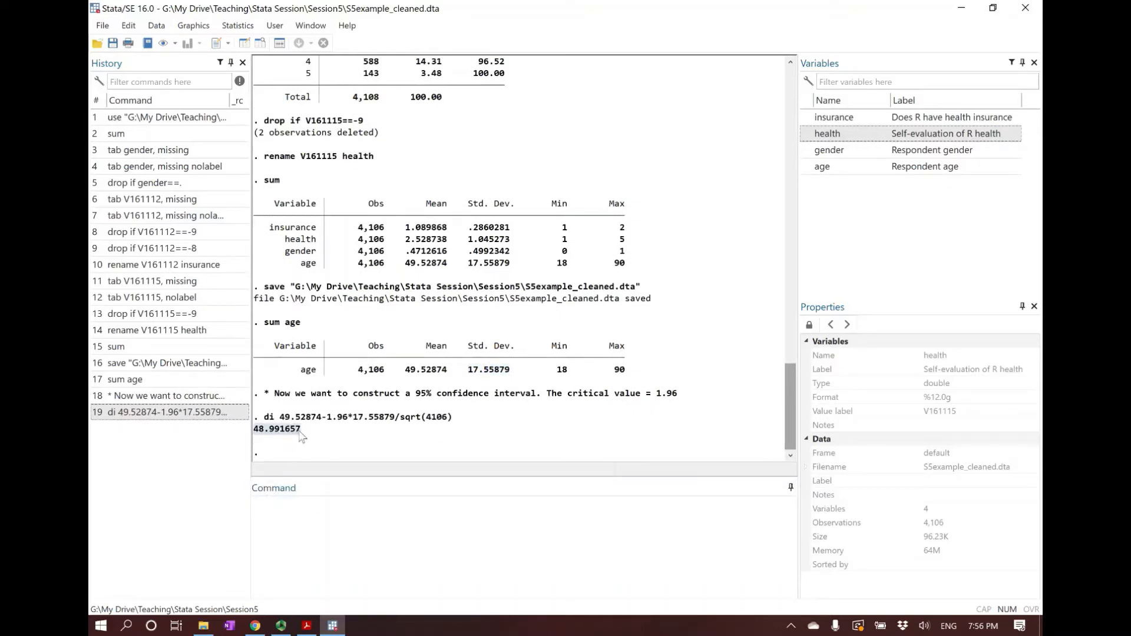
pyautogui.click(259, 436)
# Reuse the lower-bound command with a plus sign to calculate the upper bound: di 49.52874+1.96*17.55879/sqrt(4106)
pyautogui.click(184, 415)
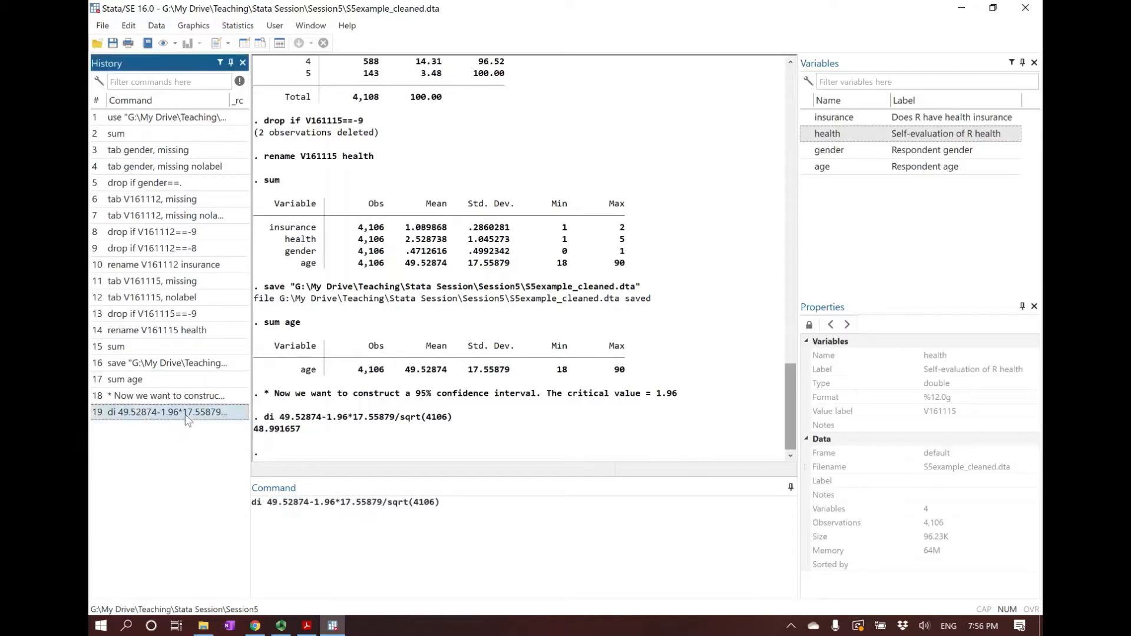
pyautogui.click(314, 502)
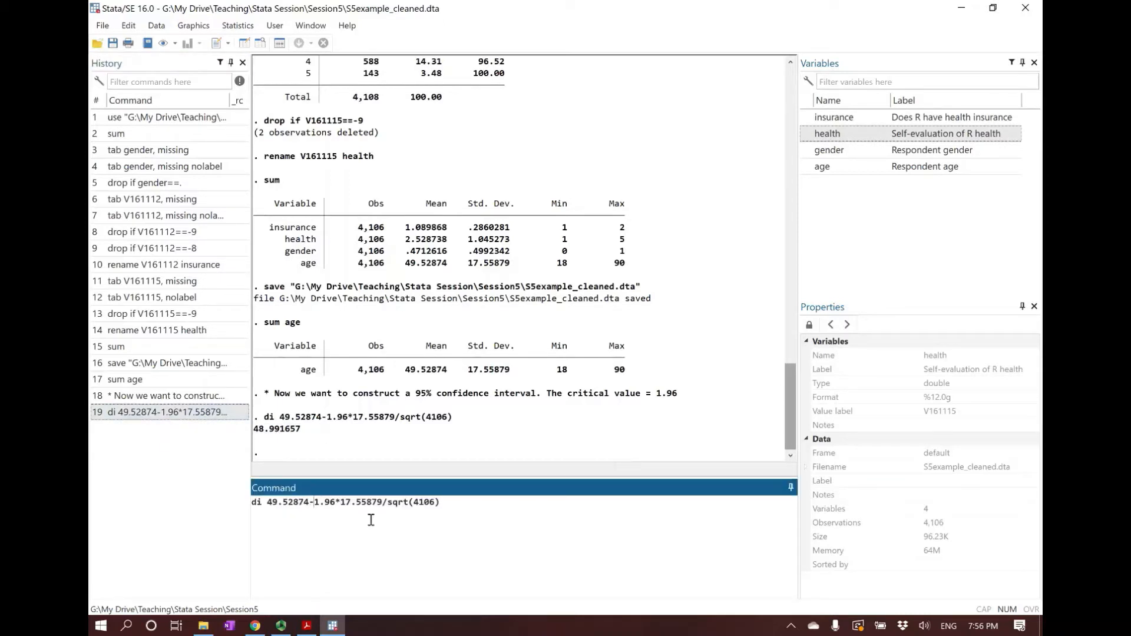
pyautogui.press('BackSpace')
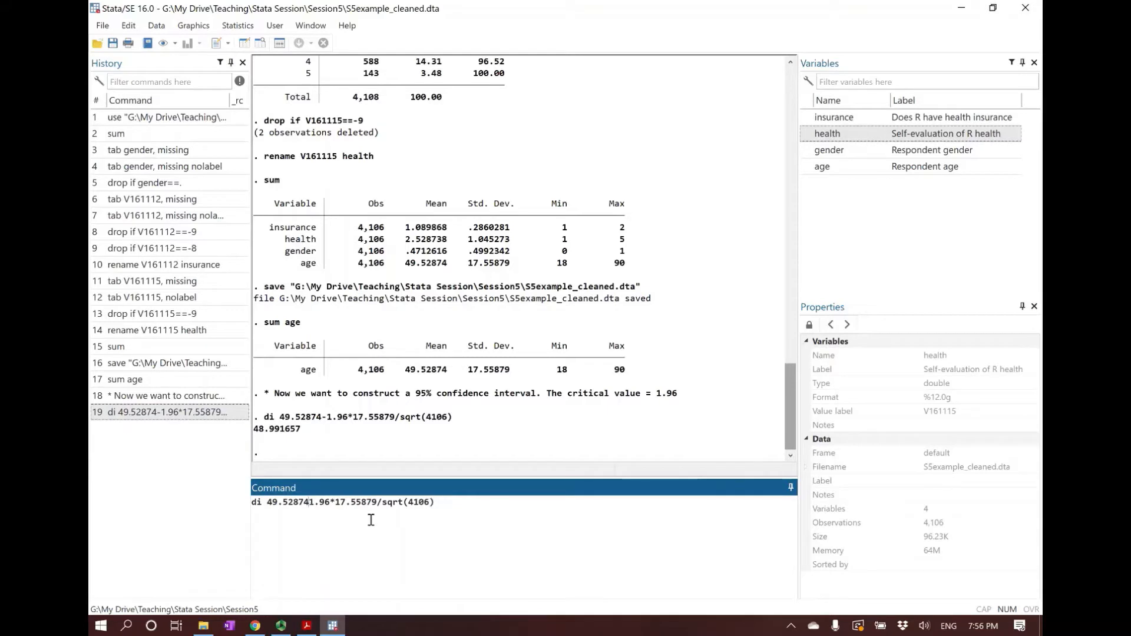
pyautogui.write('+')
pyautogui.press('Right')
pyautogui.press('Right')
pyautogui.press('Right')
pyautogui.press('Right')
pyautogui.press('Right')
pyautogui.press('Right')
pyautogui.press('Right')
pyautogui.press('Right')
pyautogui.press('Right')
pyautogui.press('Right')
pyautogui.press('Right')
pyautogui.press('Right')
pyautogui.press('Right')
pyautogui.press('Right')
pyautogui.press('Right')
pyautogui.press('Right')
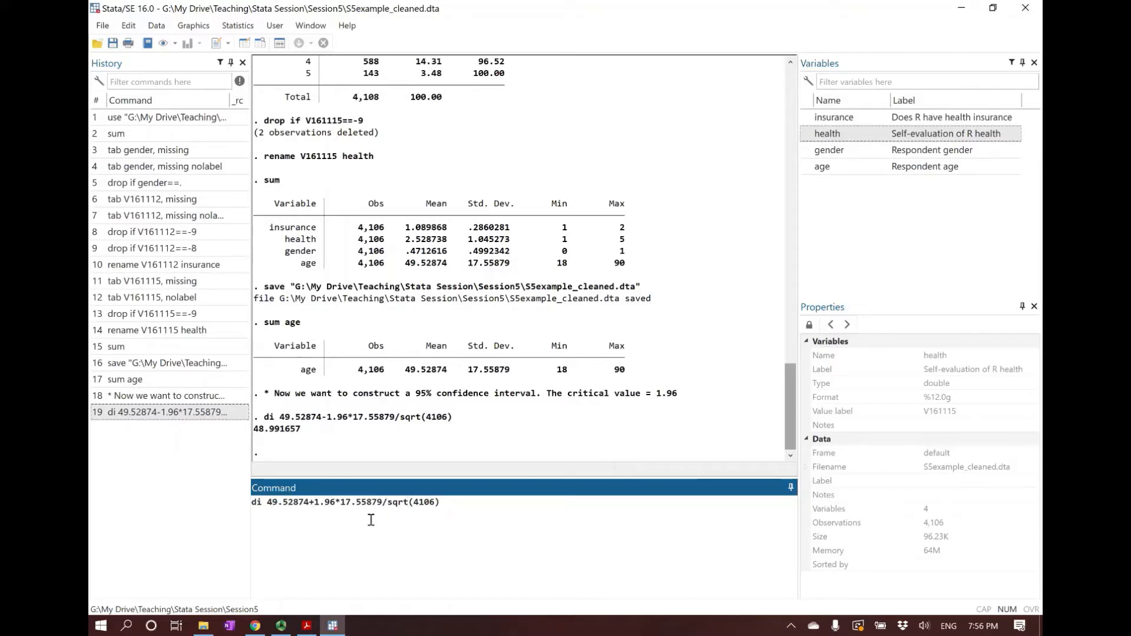
pyautogui.press('Return')
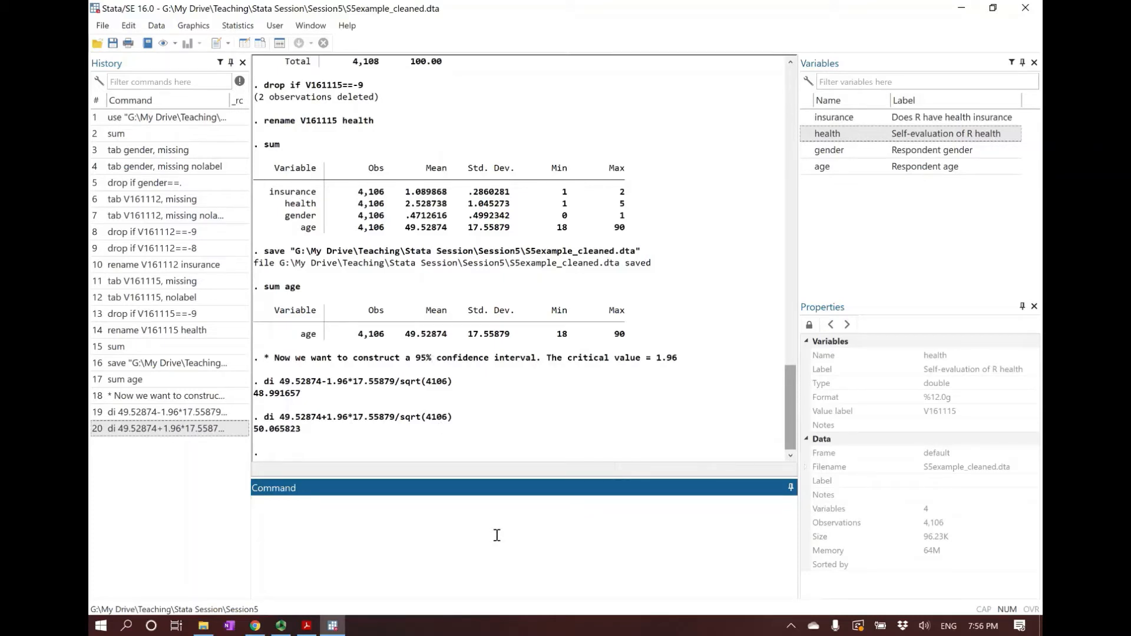
# Check the Confidence Intervals slide in Acrobat Reader, and run ci means age in Stata
pyautogui.click(307, 633)
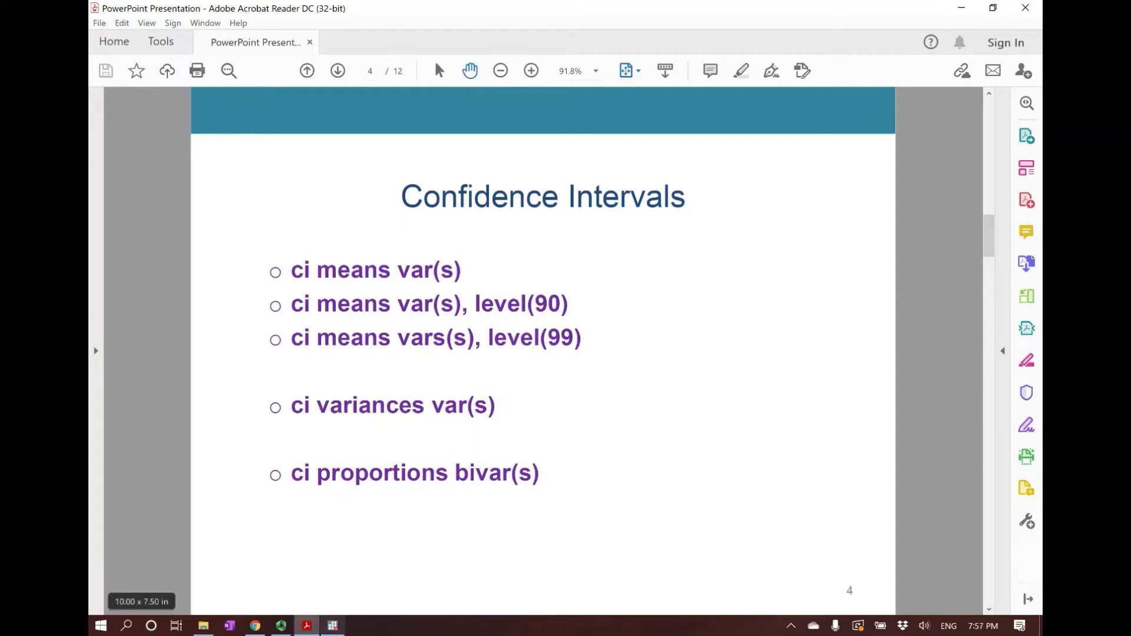
pyautogui.click(333, 626)
pyautogui.write('ci means age')
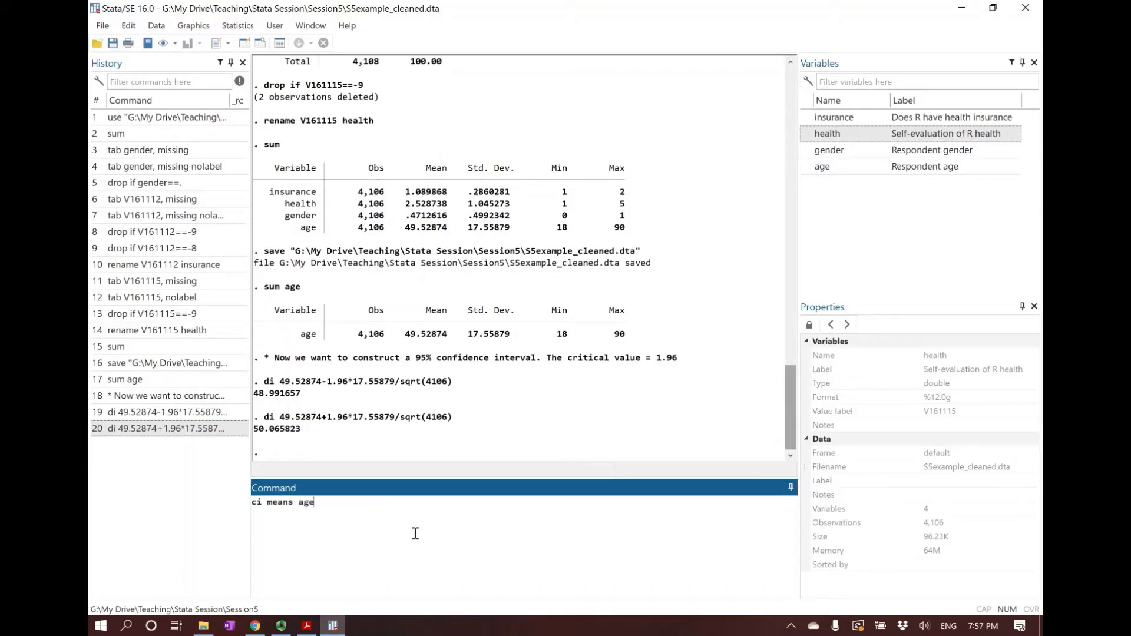
pyautogui.press('Return')
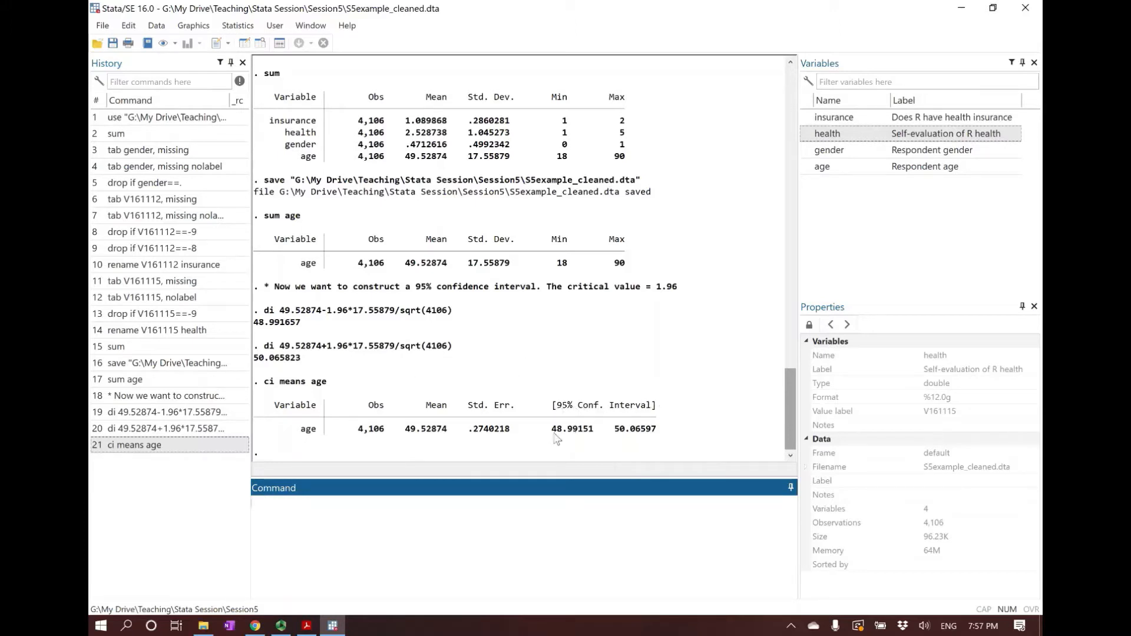
pyautogui.moveTo(553, 430); pyautogui.dragTo(662, 431)
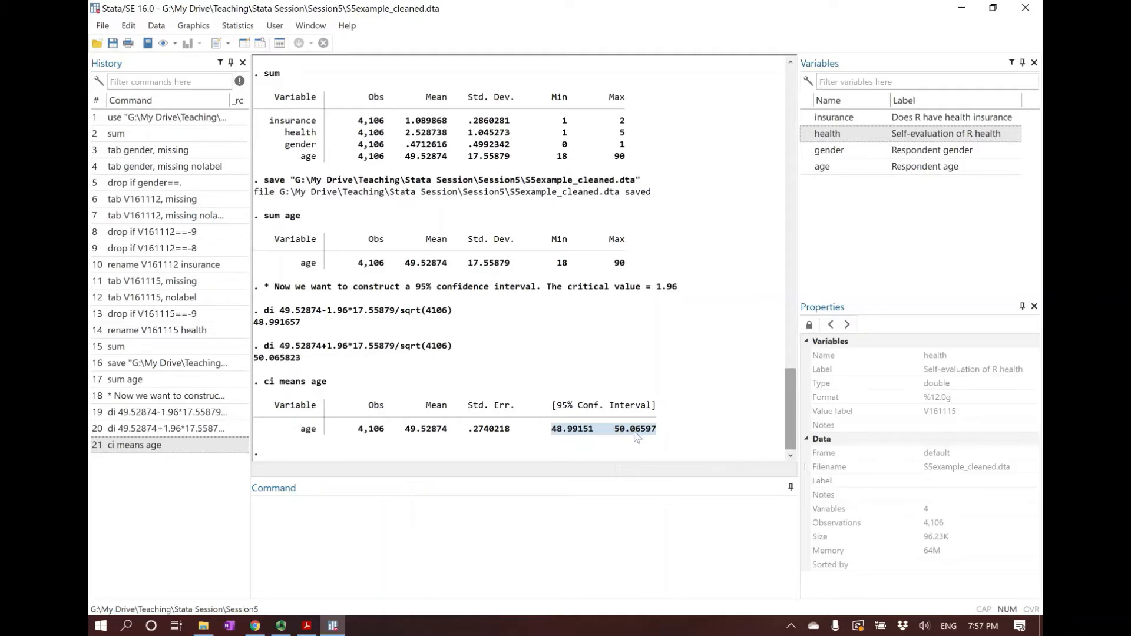
pyautogui.click(570, 515)
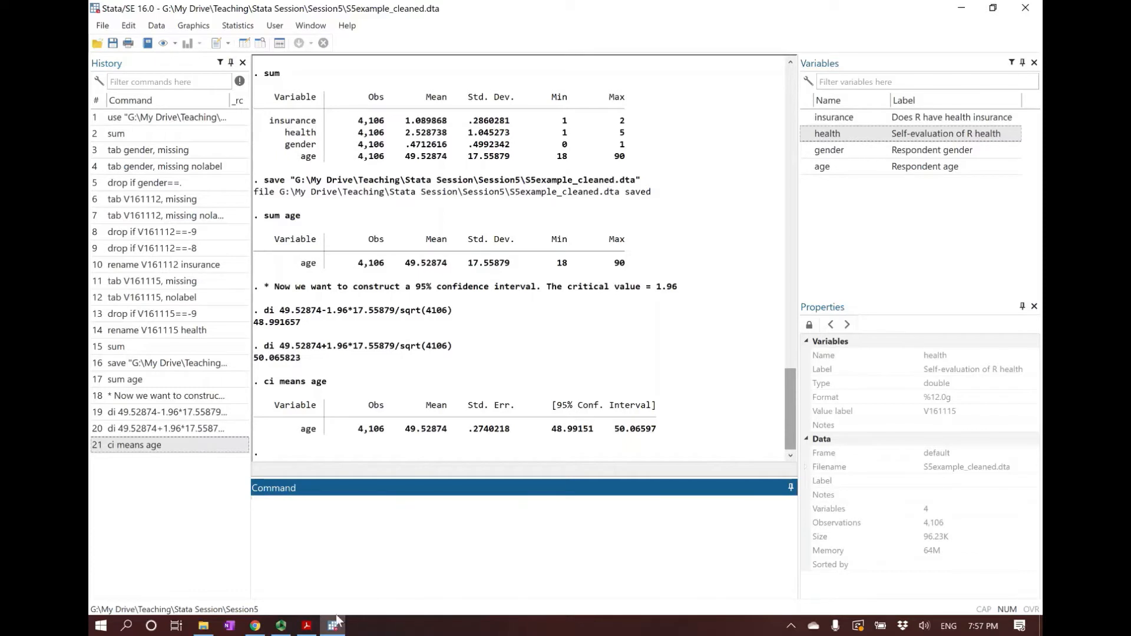
# Check the level option on the Confidence Intervals slide in Acrobat Reader, and run ci means age, level(90) in Stata
pyautogui.click(307, 626)
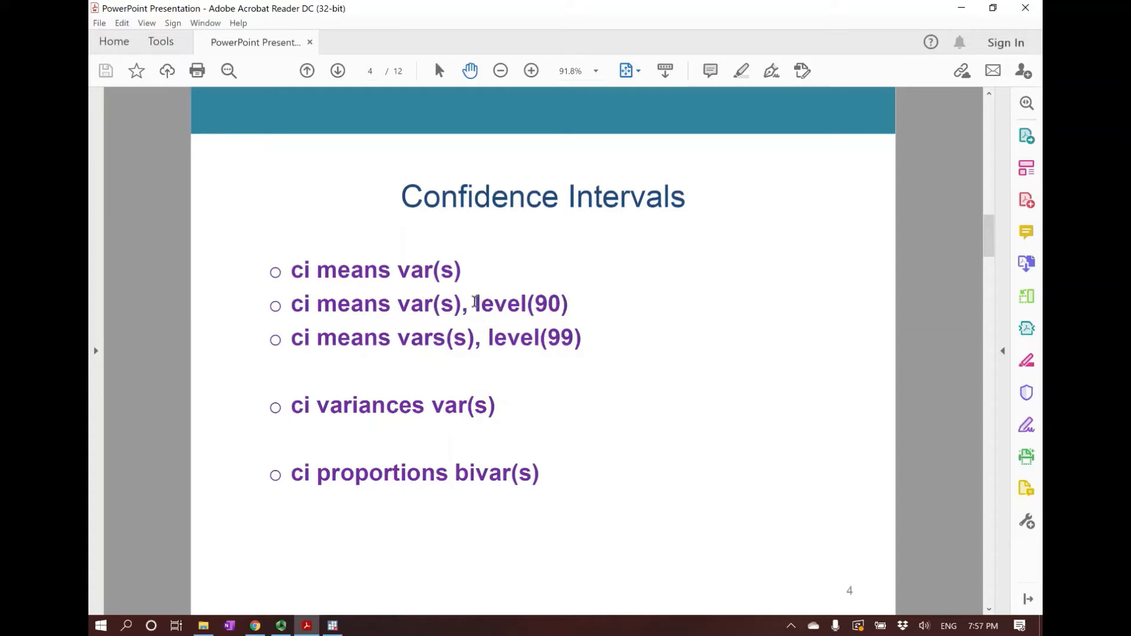
pyautogui.click(332, 625)
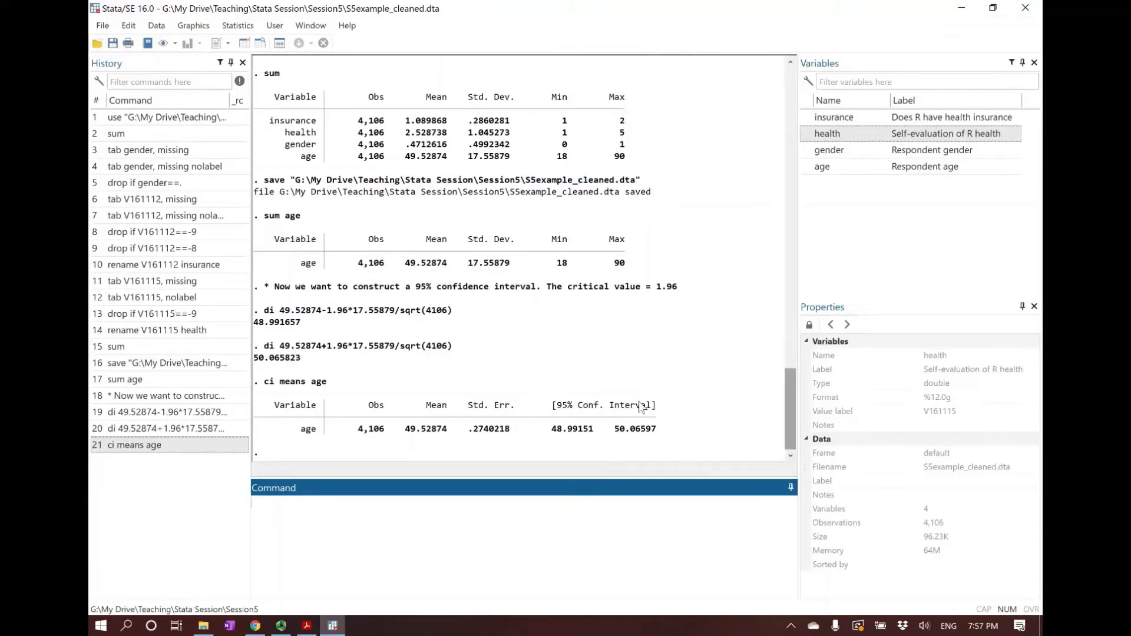
pyautogui.click(177, 448)
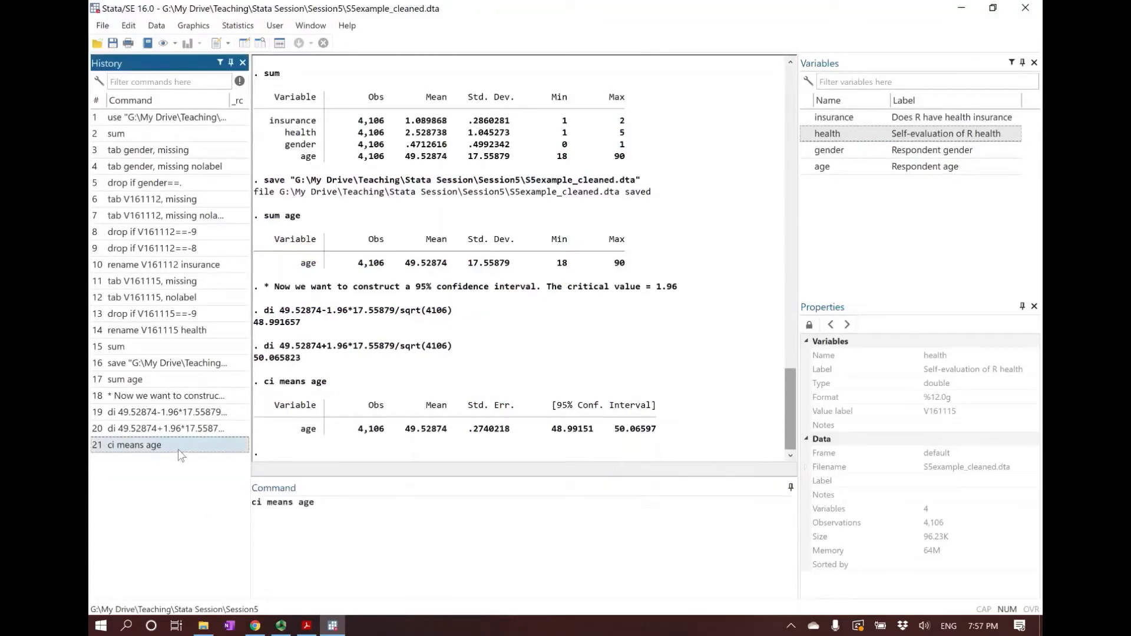
pyautogui.click(391, 521)
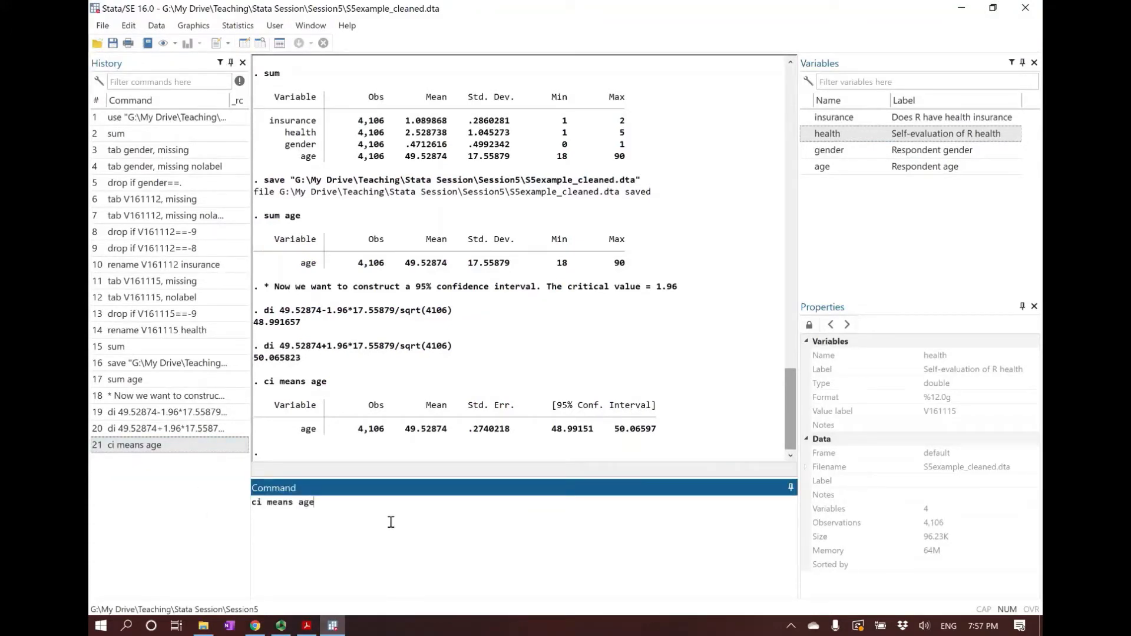
pyautogui.write(', level(90')
pyautogui.press('Return')
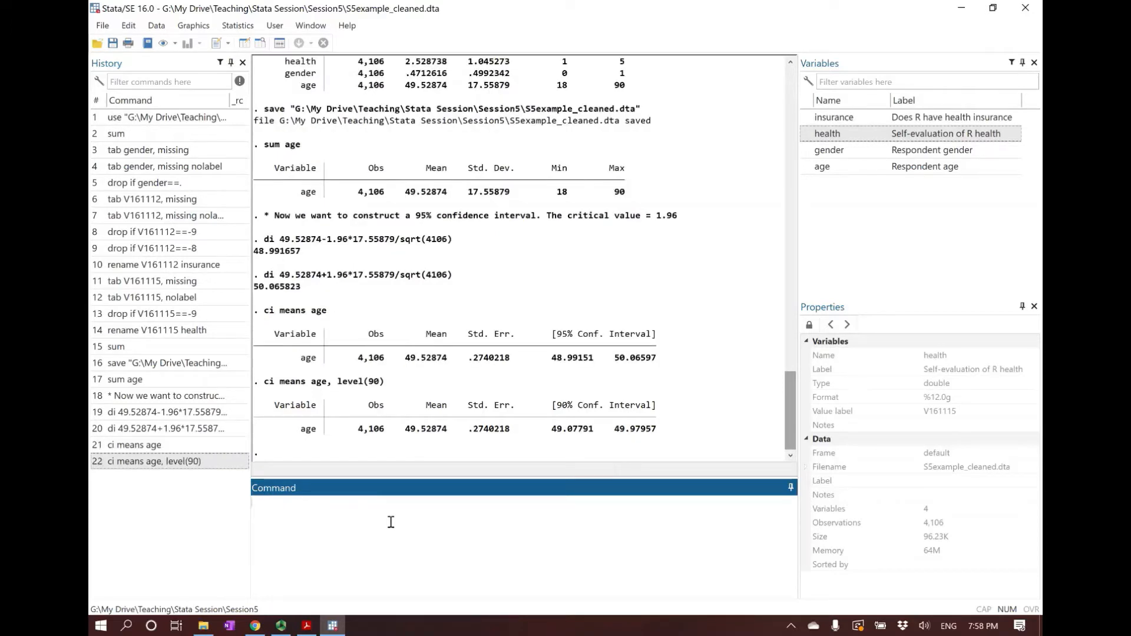
# Reuse the 90% interval command for age with the level set to 99, running ci means age, level(99)
pyautogui.click(182, 464)
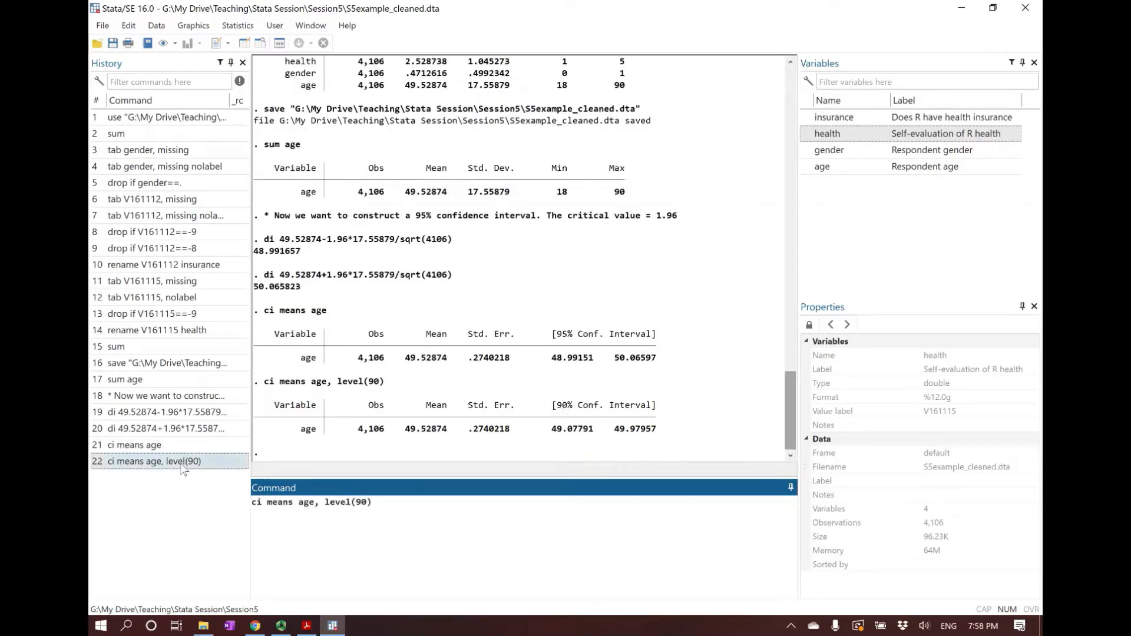
pyautogui.click(366, 502)
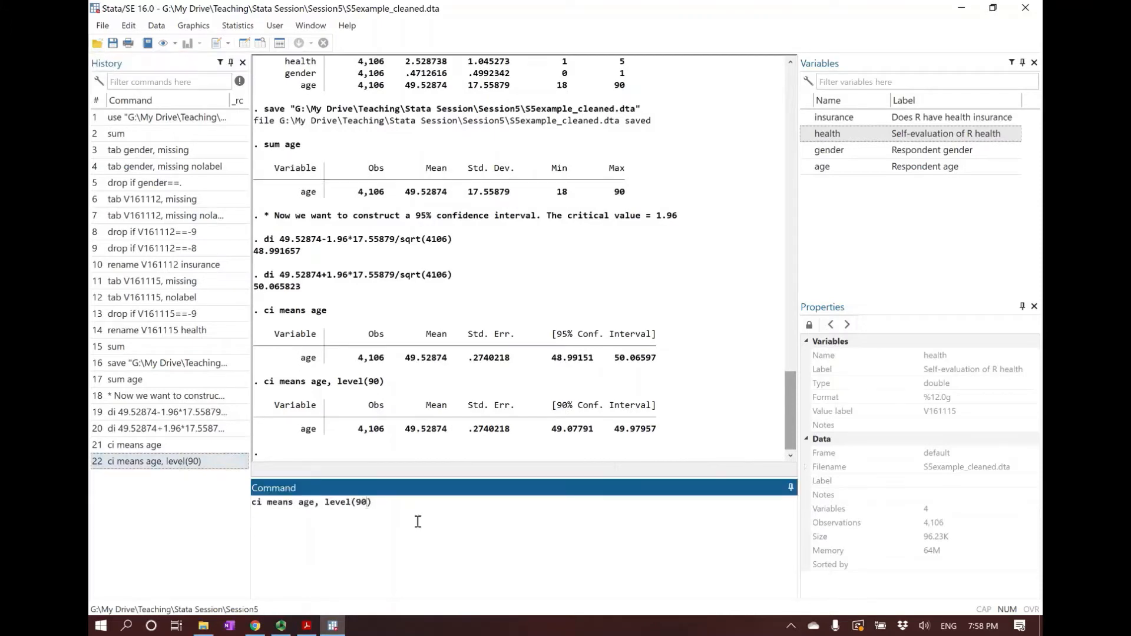
pyautogui.press('BackSpace')
pyautogui.write('9')
pyautogui.press('Return')
pyautogui.moveTo(548, 405); pyautogui.dragTo(658, 406)
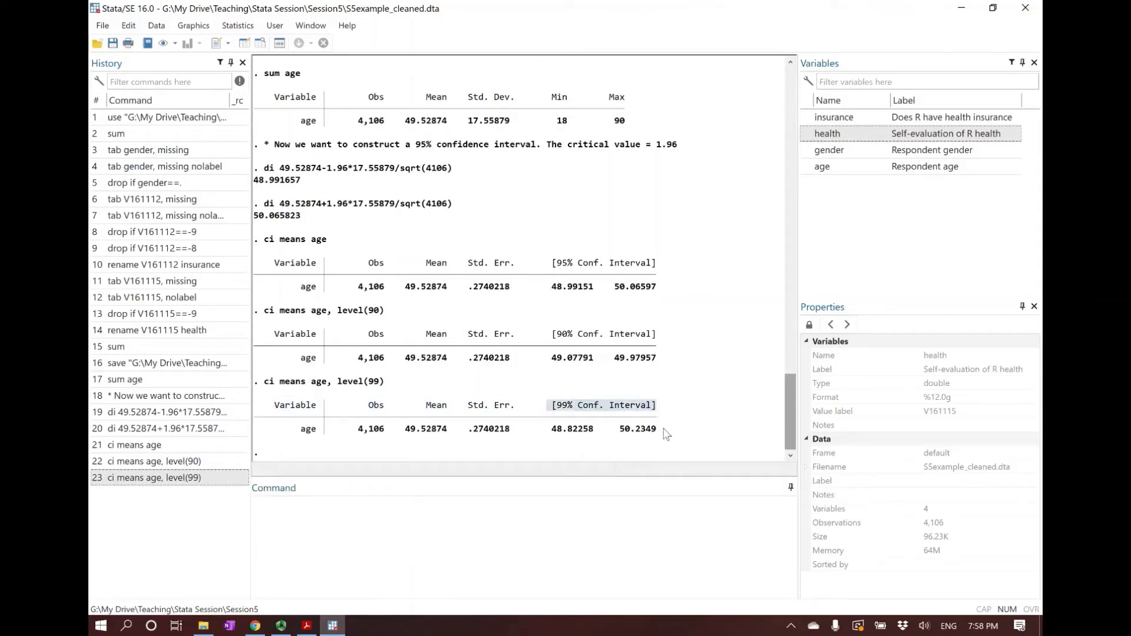
pyautogui.click(666, 435)
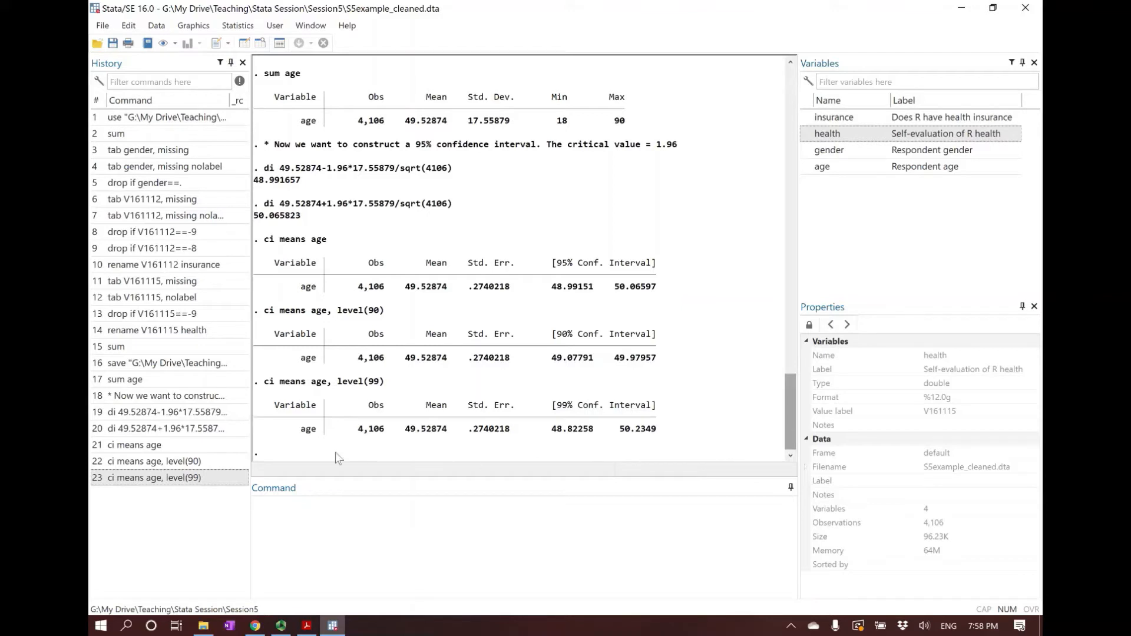
# Compute confidence intervals for the means of all four variables with ci means age insurance health gender
pyautogui.click(478, 542)
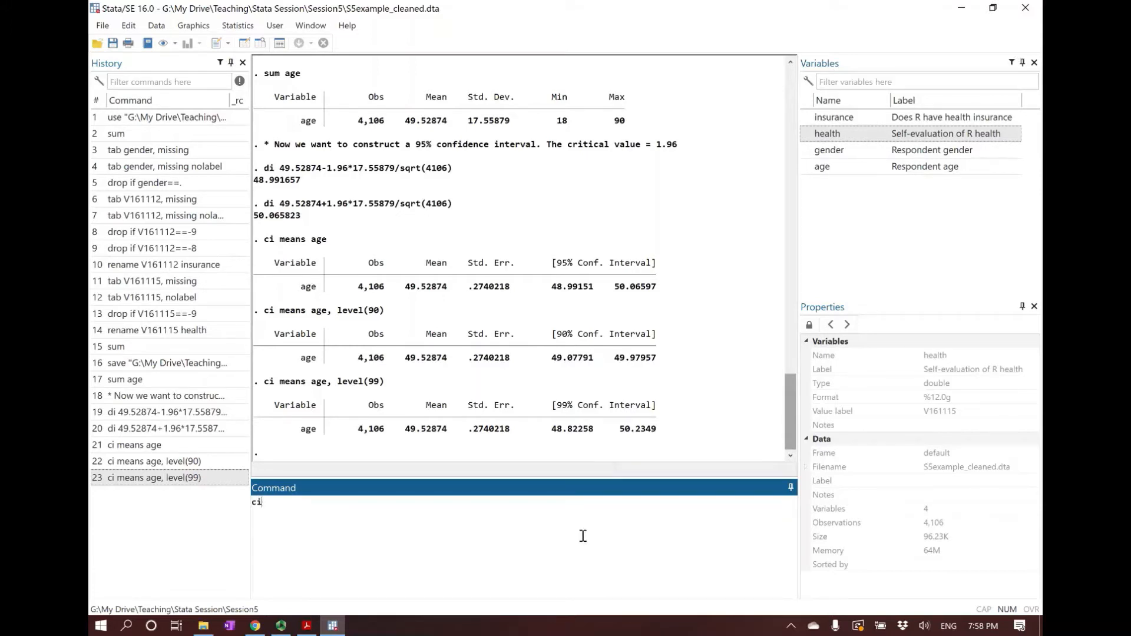
pyautogui.write('means')
pyautogui.click(823, 167)
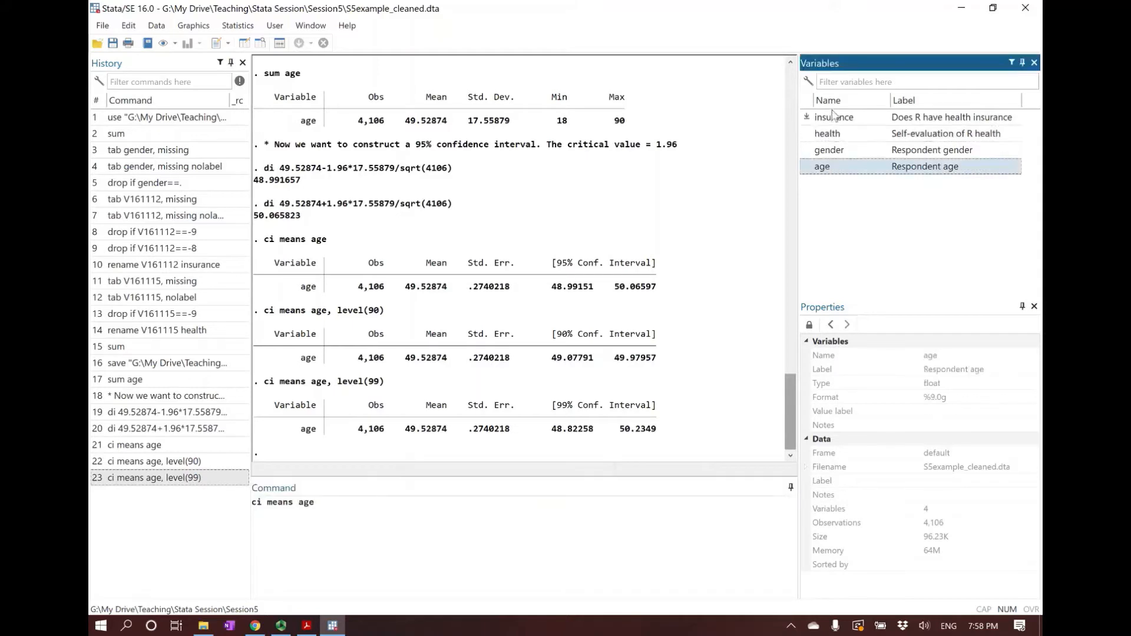
pyautogui.click(833, 117)
pyautogui.click(830, 134)
pyautogui.click(830, 151)
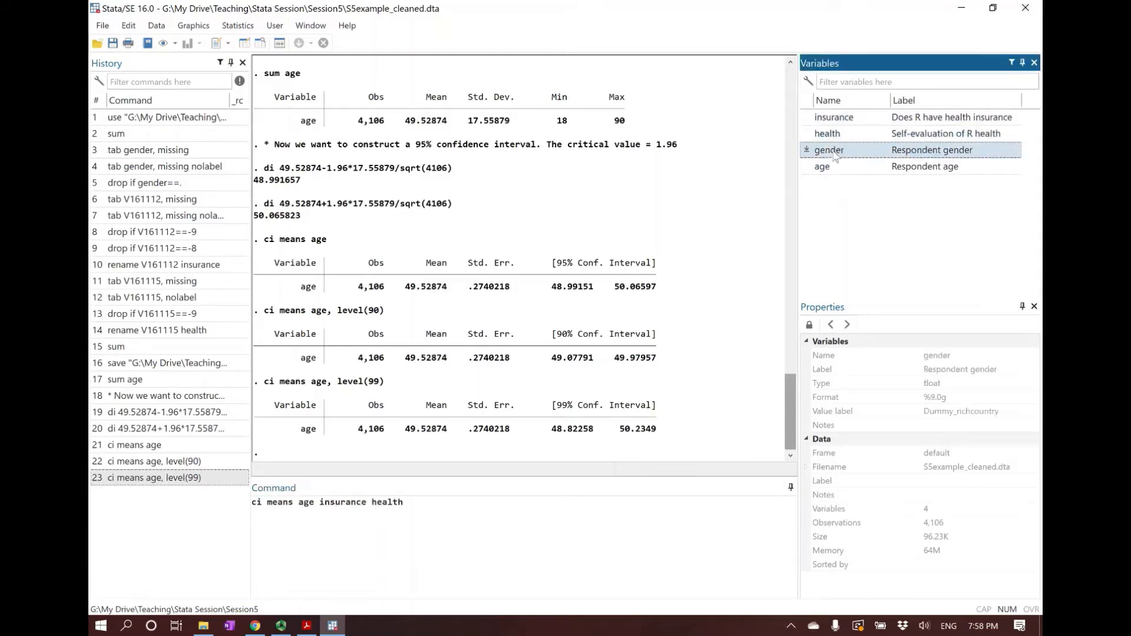
pyautogui.click(539, 543)
pyautogui.press('Return')
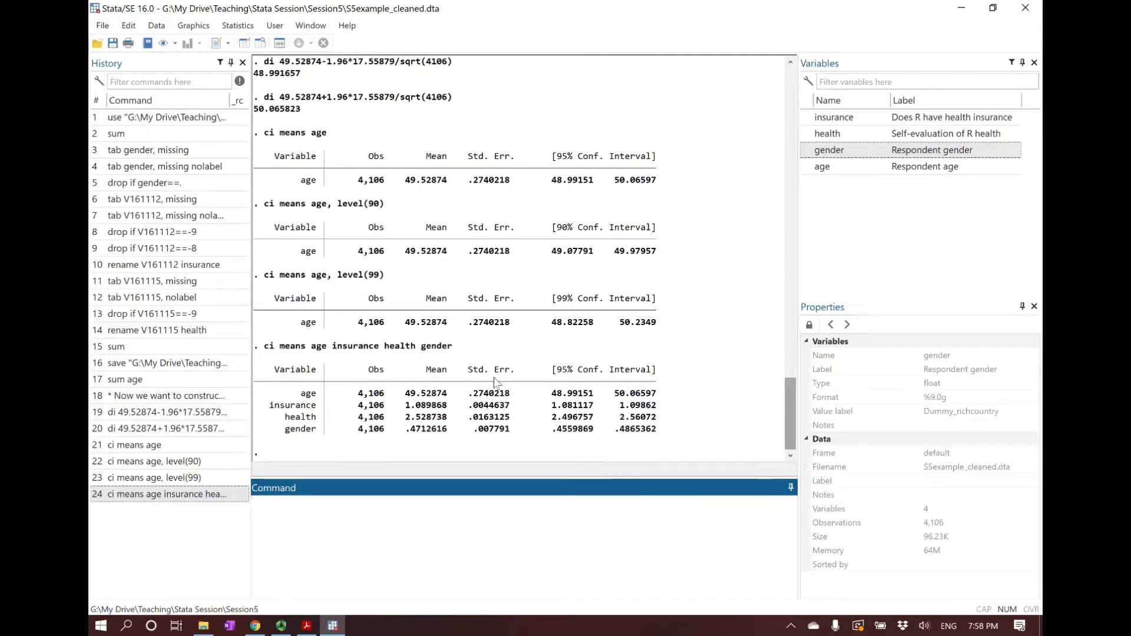
# Compare the Std. Err. column with the Std. Dev. of the earlier summary, and examine the 95% confidence intervals of all four variables
pyautogui.moveTo(468, 370); pyautogui.dragTo(517, 379)
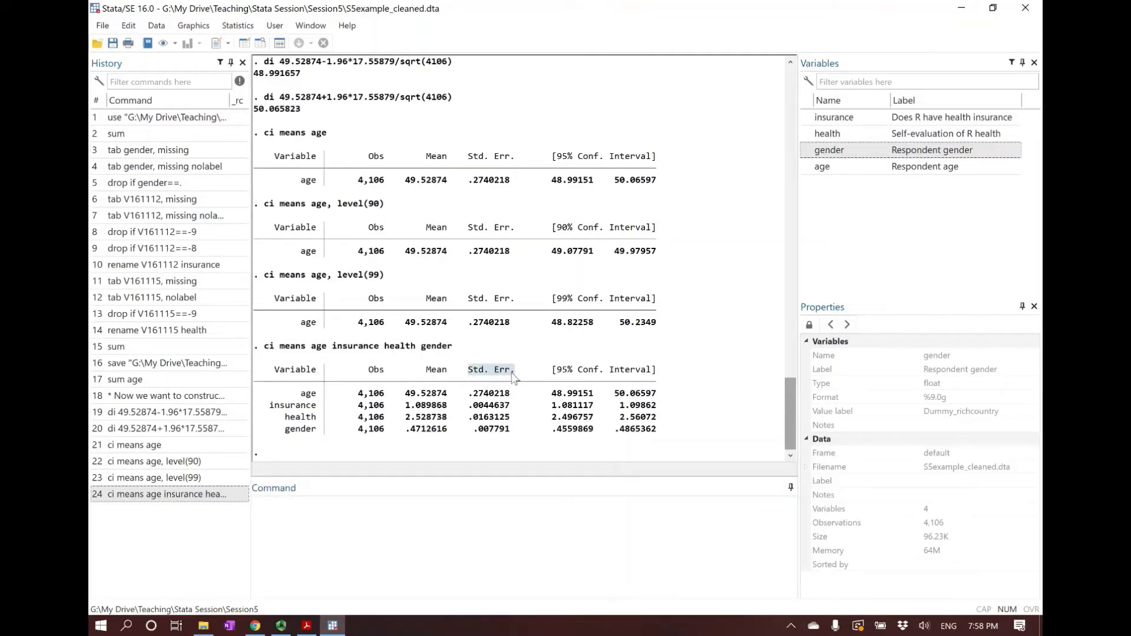
pyautogui.scroll(7, 495, 265)
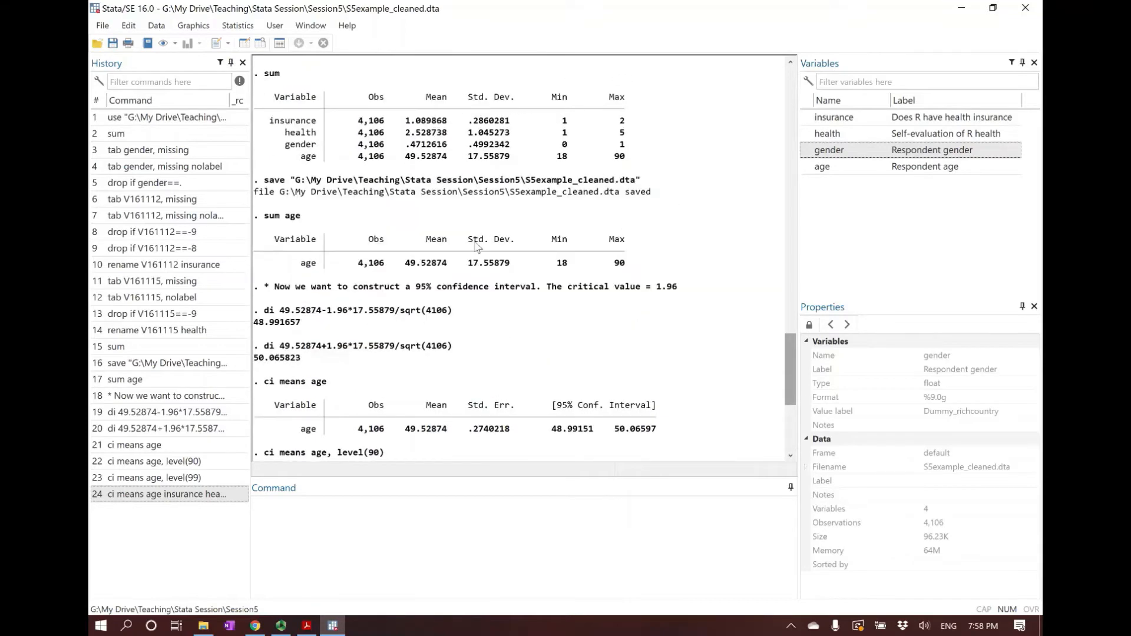
pyautogui.moveTo(468, 240); pyautogui.dragTo(521, 242)
pyautogui.scroll(-2, 514, 349)
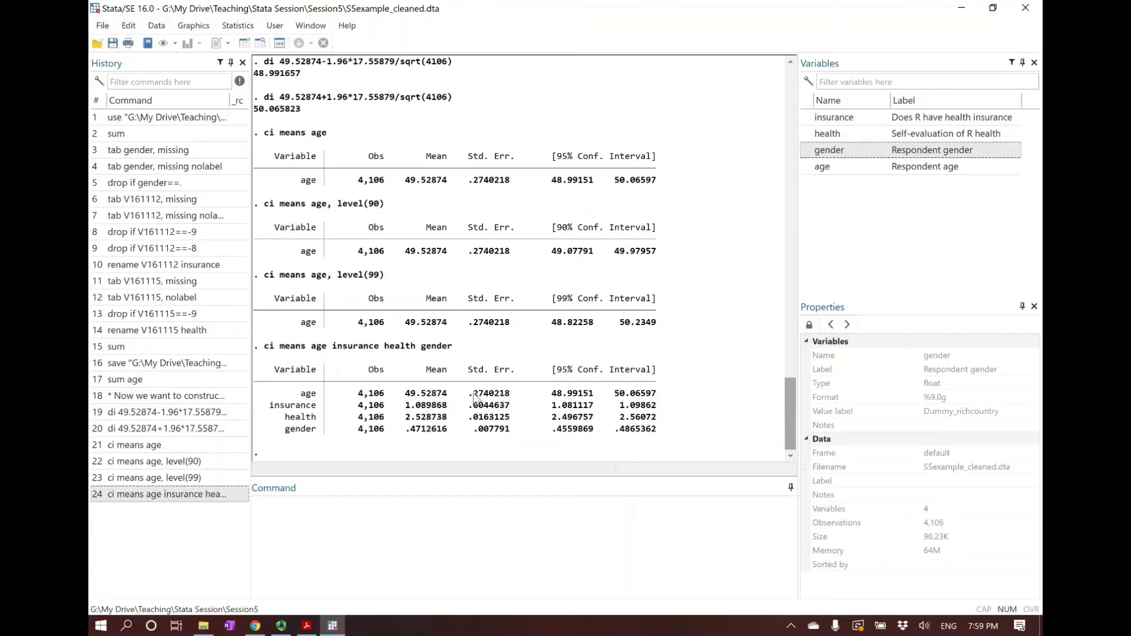
pyautogui.moveTo(550, 394)
pyautogui.mouseDown()
pyautogui.moveTo(661, 395)
pyautogui.moveTo(580, 407)
pyautogui.moveTo(657, 409)
pyautogui.mouseUp()
pyautogui.moveTo(552, 418); pyautogui.dragTo(648, 423)
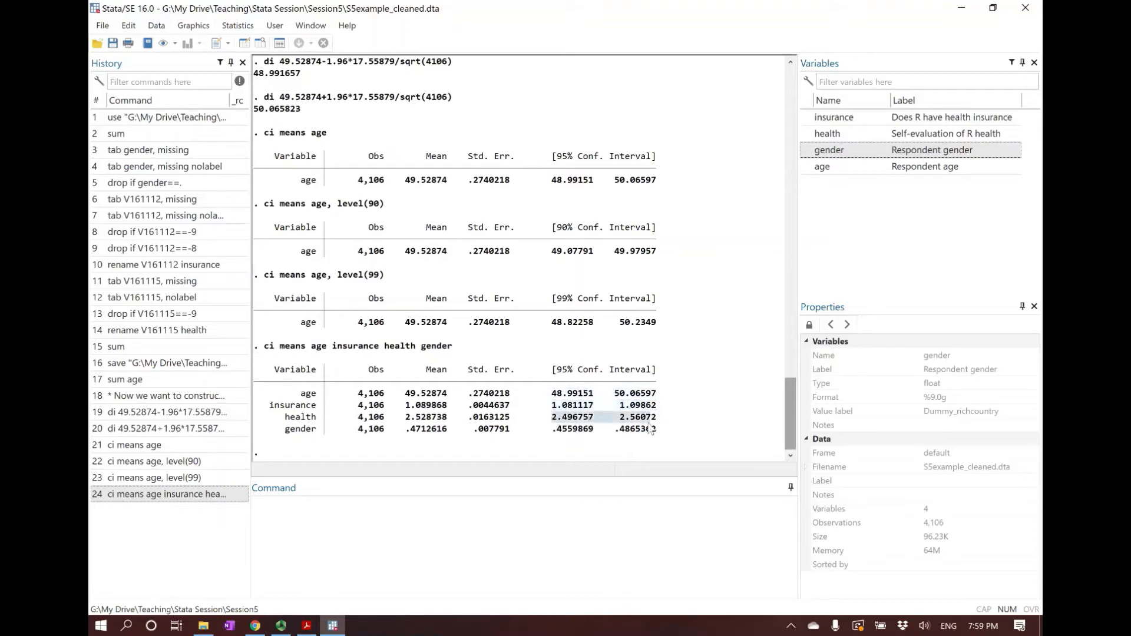
pyautogui.moveTo(553, 432); pyautogui.dragTo(656, 436)
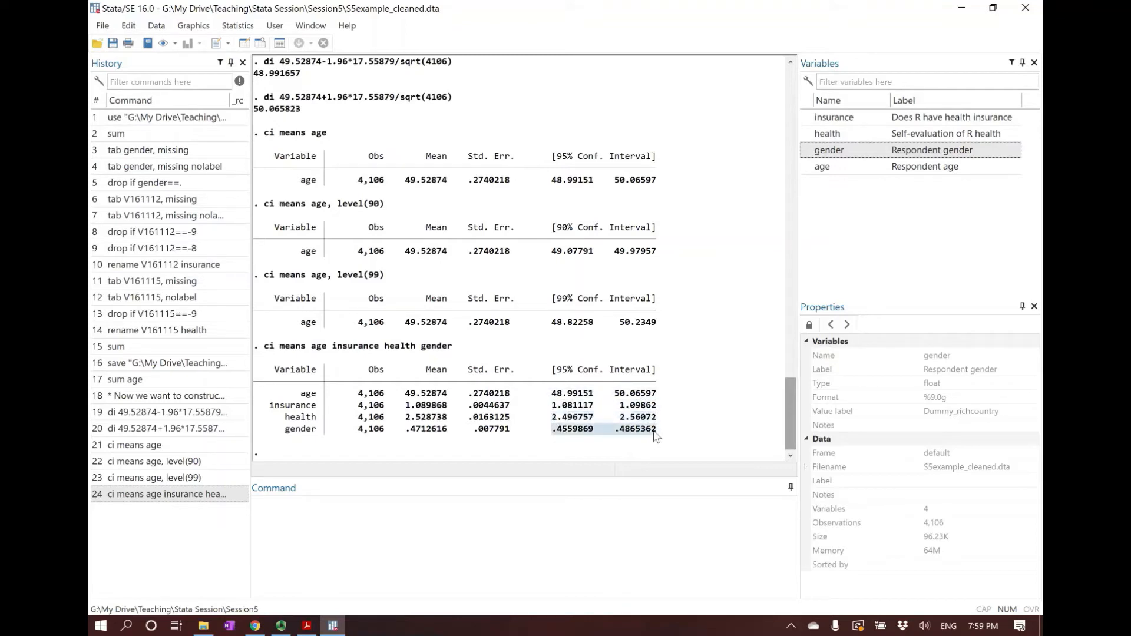
pyautogui.click(656, 436)
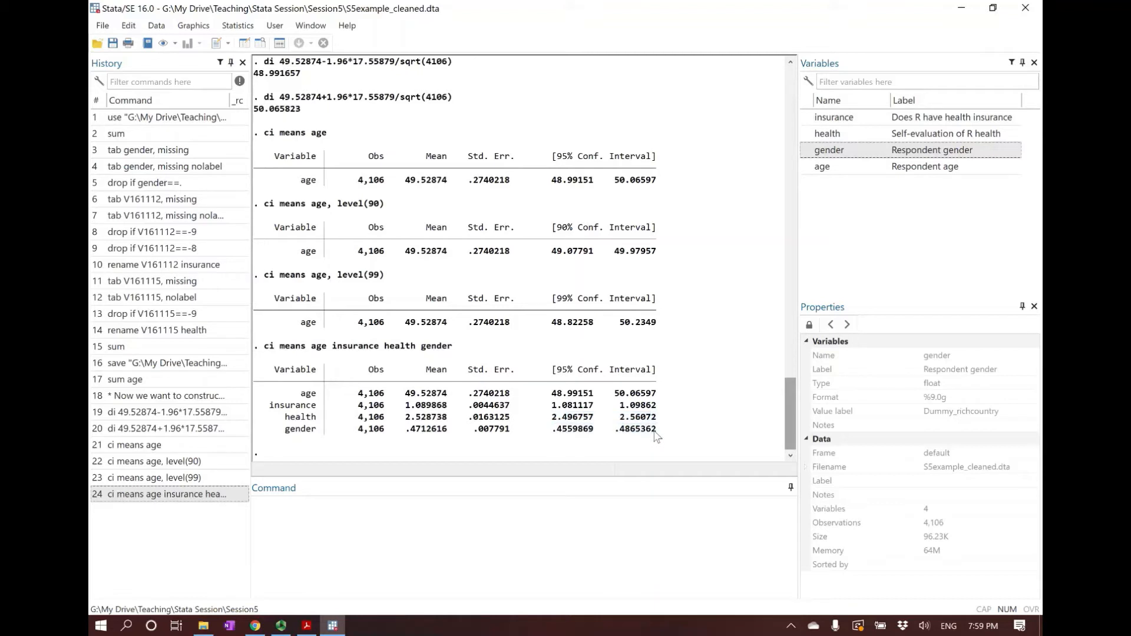
pyautogui.click(567, 543)
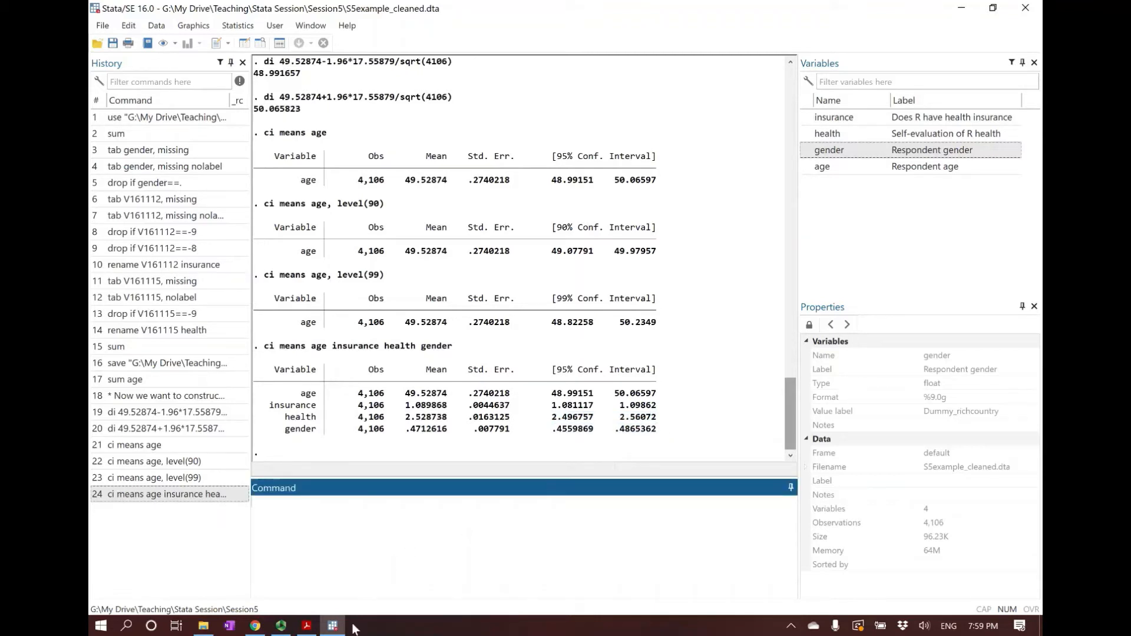
# Check the variance syntax on the Confidence Intervals slide in Acrobat Reader, run ci variances age in Stata, and examine the resulting interval
pyautogui.click(333, 626)
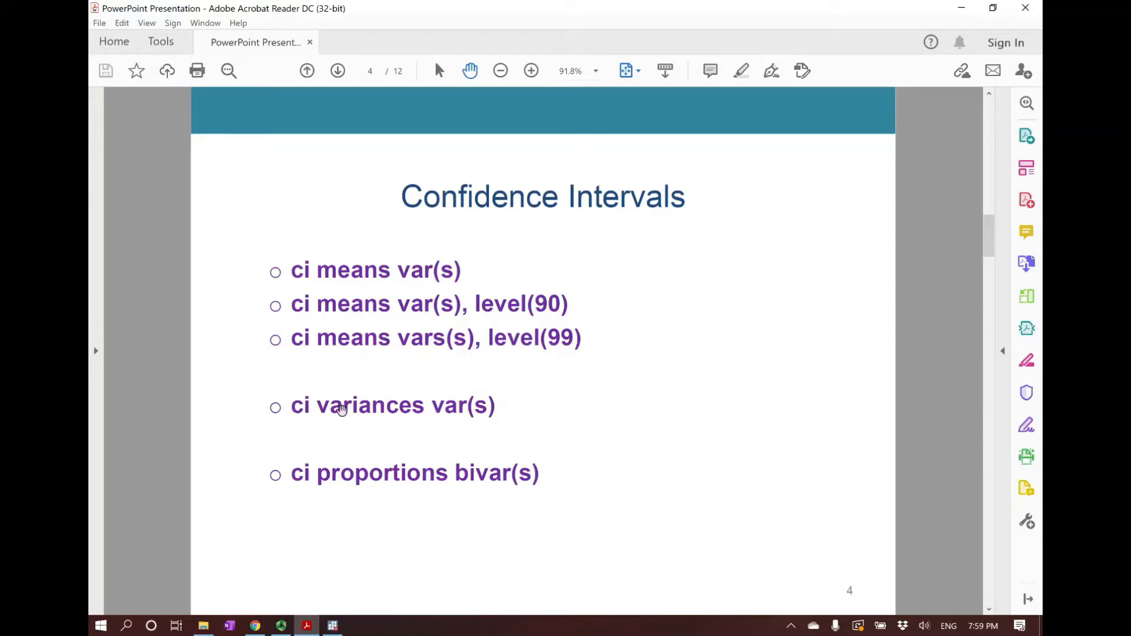
pyautogui.click(331, 625)
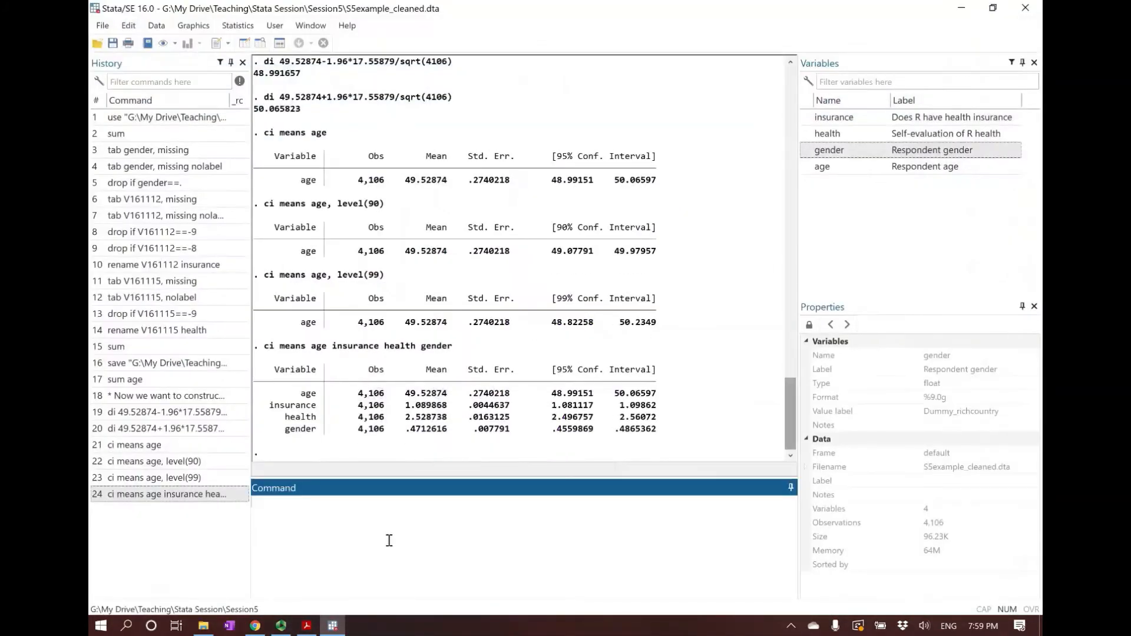
pyautogui.write('ci v')
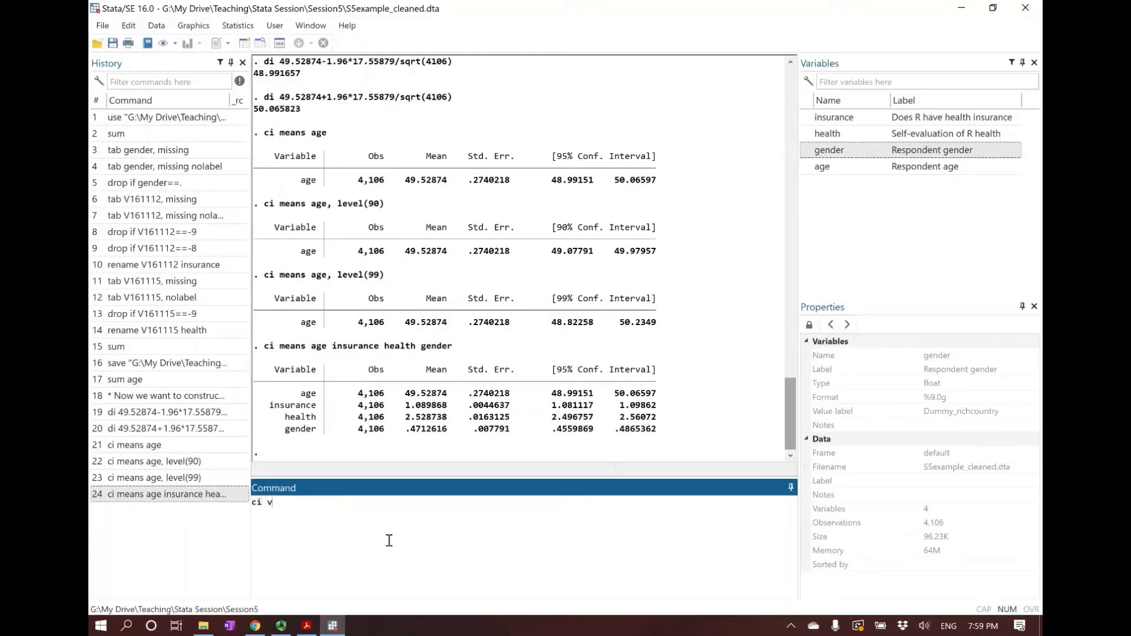
pyautogui.write('ariances age')
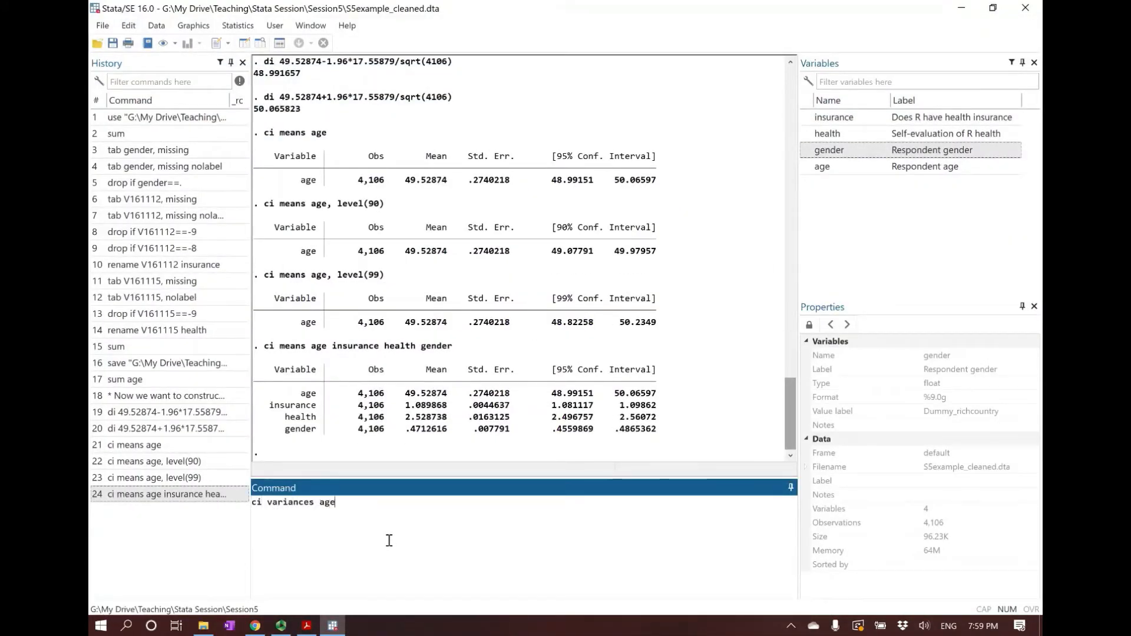
pyautogui.press('Return')
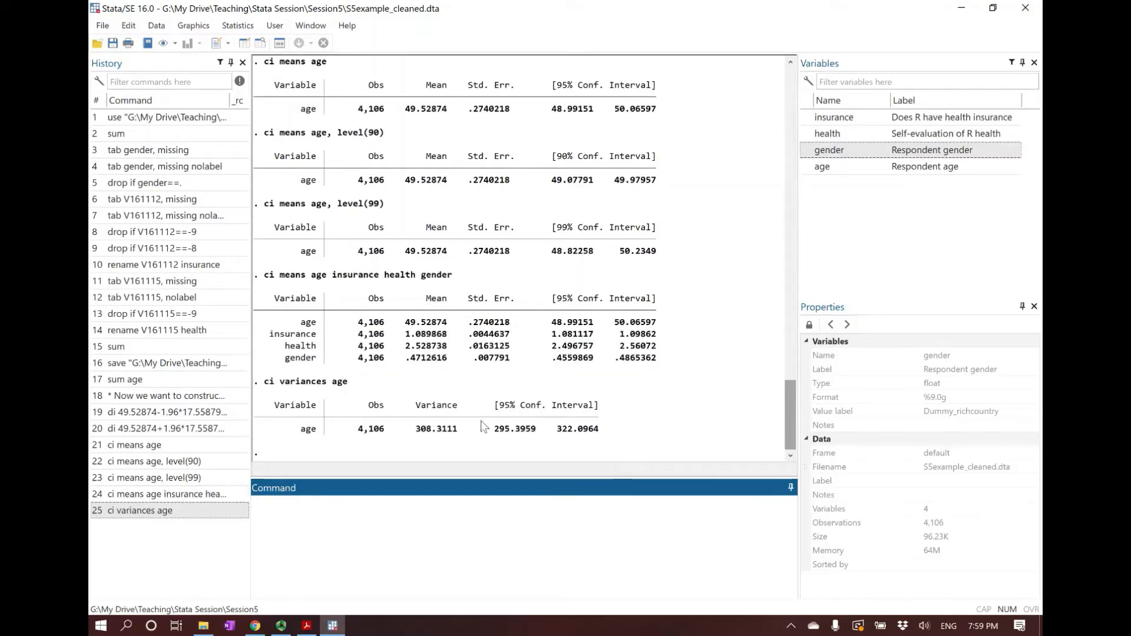
pyautogui.moveTo(489, 430); pyautogui.dragTo(612, 436)
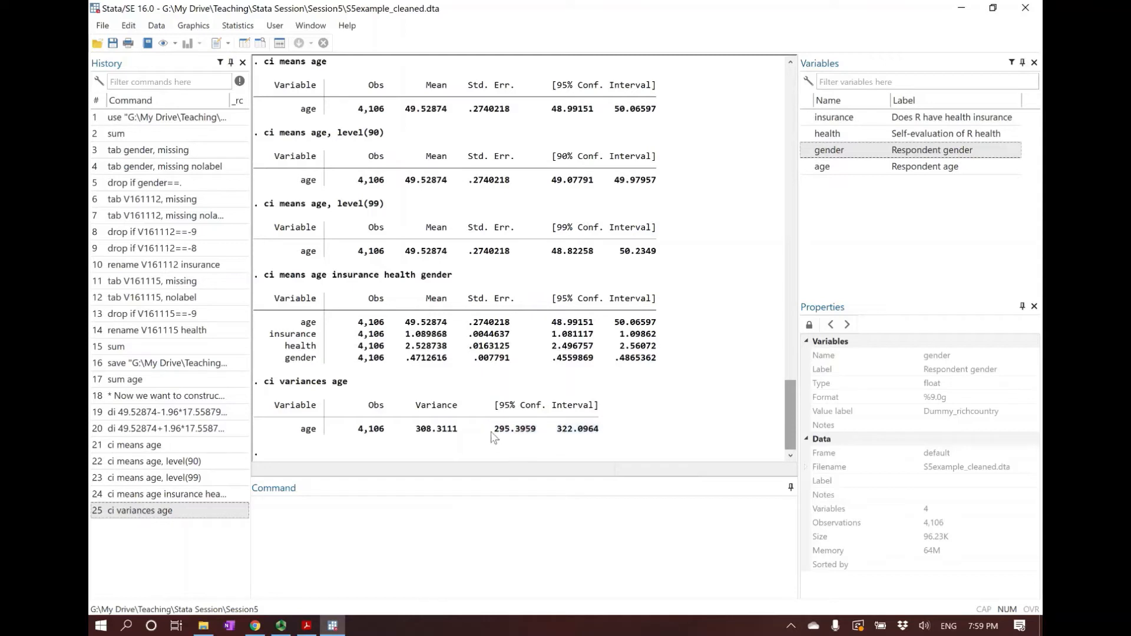
pyautogui.click(610, 440)
pyautogui.moveTo(491, 429); pyautogui.dragTo(600, 435)
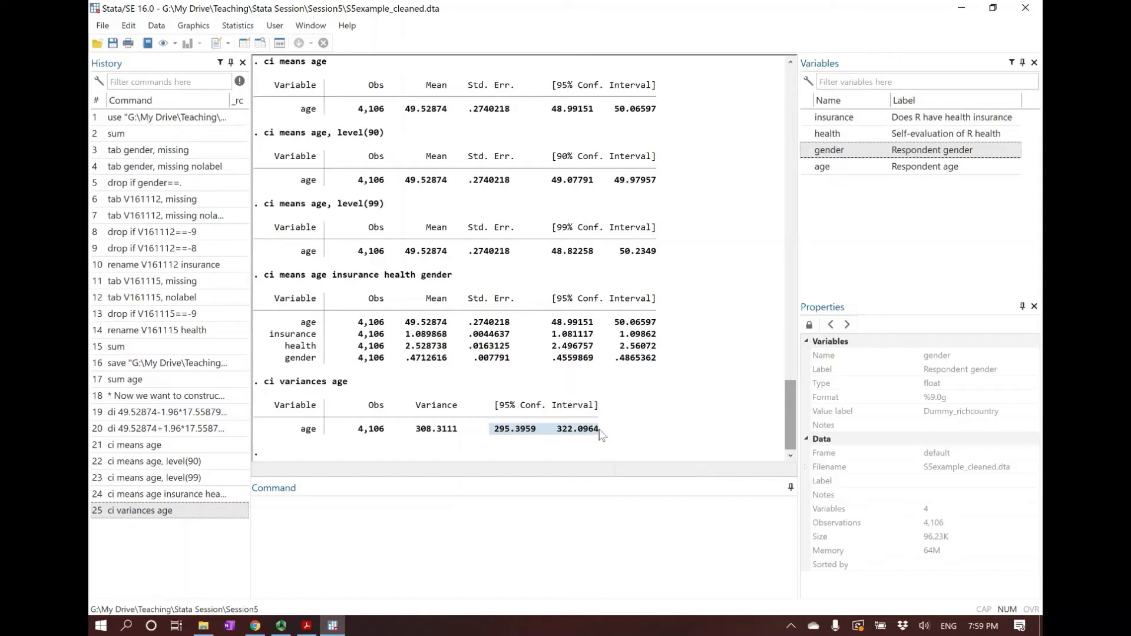
pyautogui.click(600, 435)
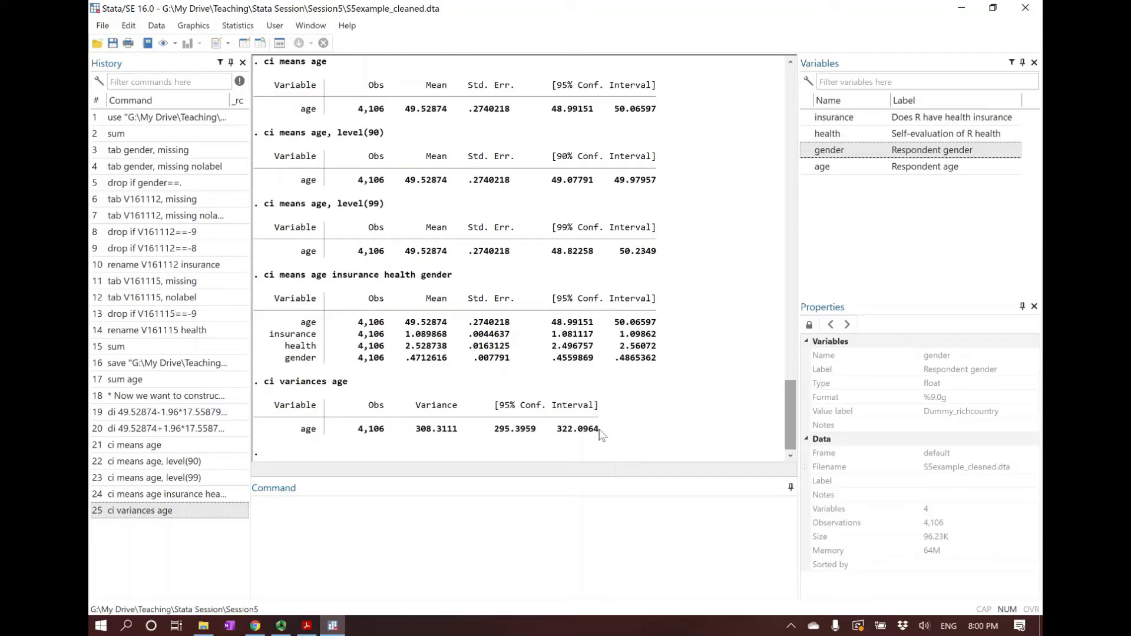
# Compute the confidence interval for the proportion of the binary gender variable with ci proportions gender
pyautogui.click(451, 546)
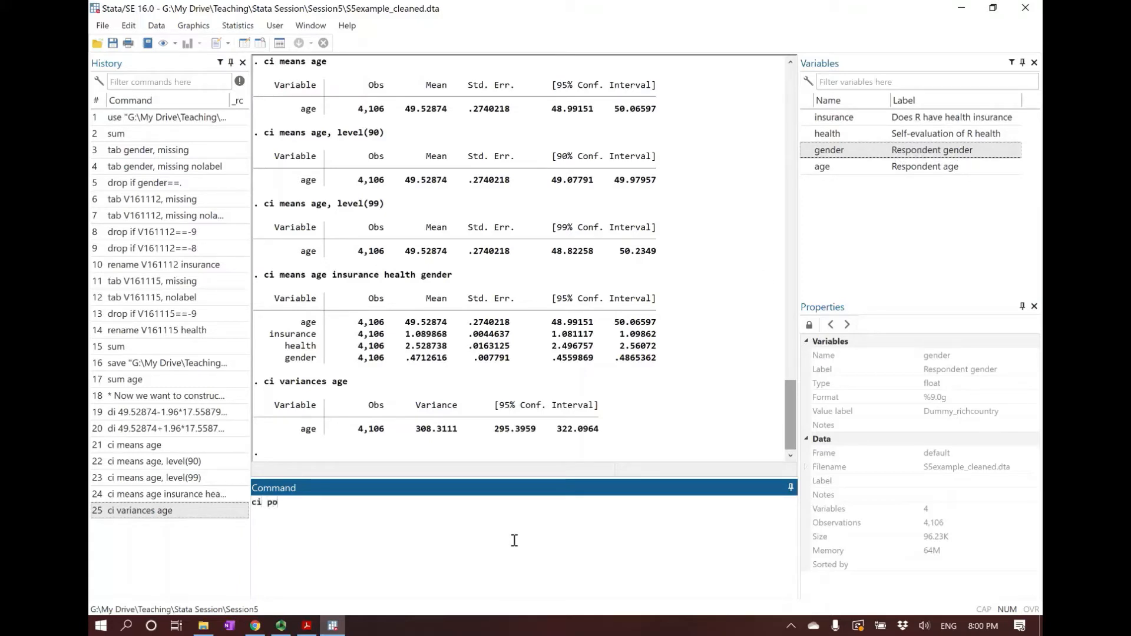
pyautogui.write('oportions')
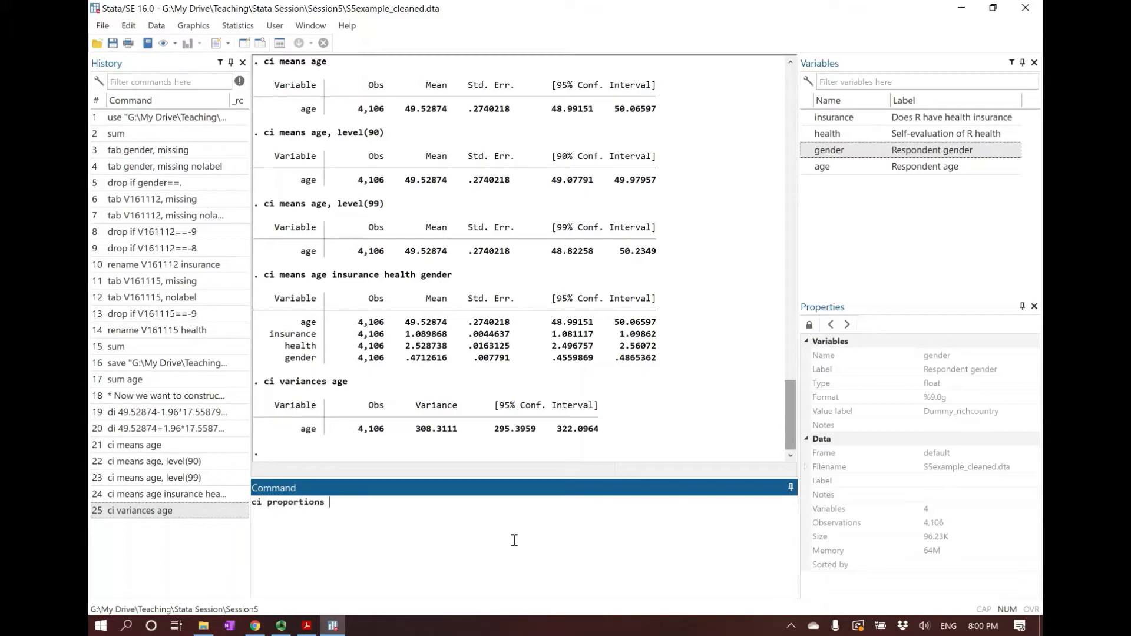
pyautogui.write(' gender')
pyautogui.press('Return')
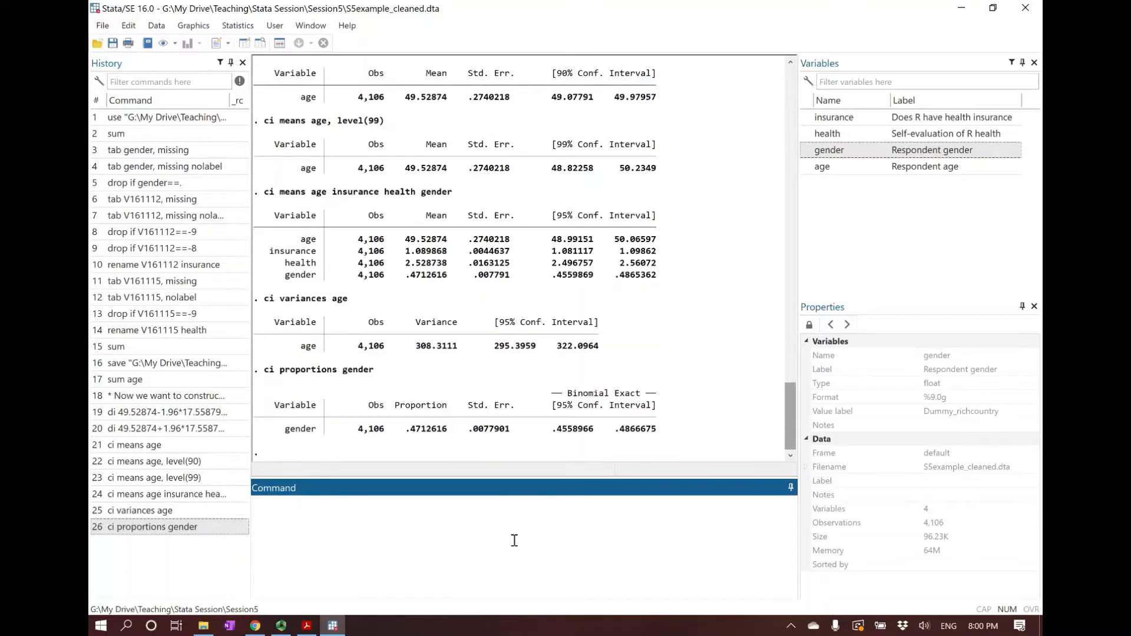
# Examine the binomial exact confidence interval and the proportion estimate for gender in the results
pyautogui.click(553, 433)
pyautogui.moveTo(554, 436); pyautogui.dragTo(658, 436)
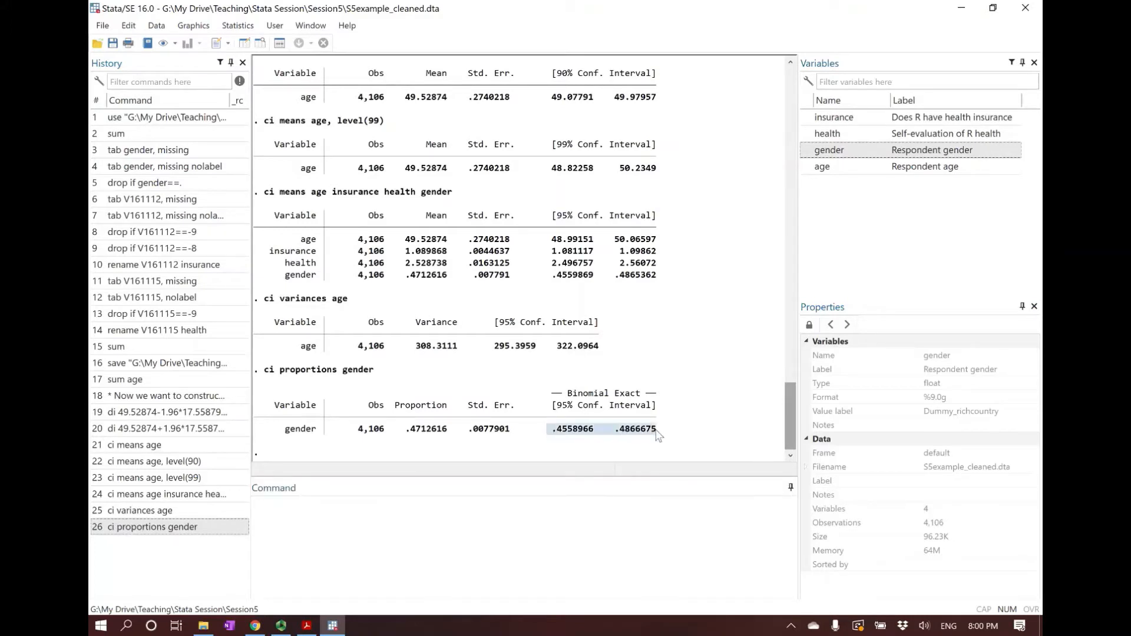
pyautogui.click(658, 435)
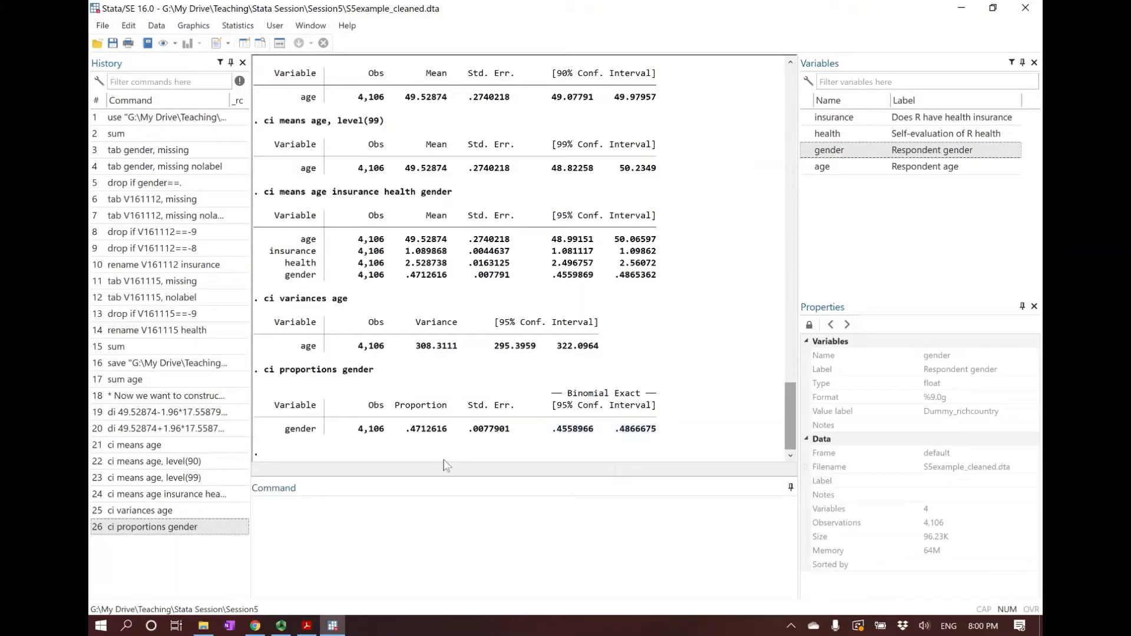
pyautogui.moveTo(406, 435); pyautogui.dragTo(446, 433)
pyautogui.click(446, 437)
pyautogui.moveTo(401, 435); pyautogui.dragTo(452, 434)
pyautogui.click(452, 435)
pyautogui.click(446, 527)
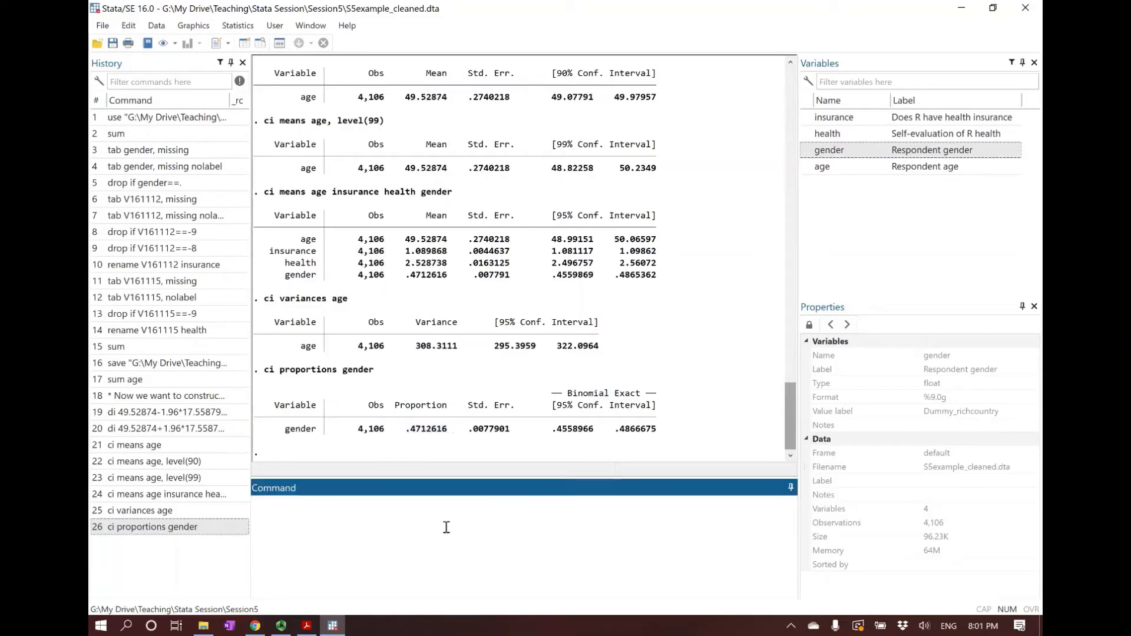
# Check the single-sample ttest syntax on the Hypothesis Testing slide in Acrobat Reader, and return to the age variance results in Stata
pyautogui.click(306, 626)
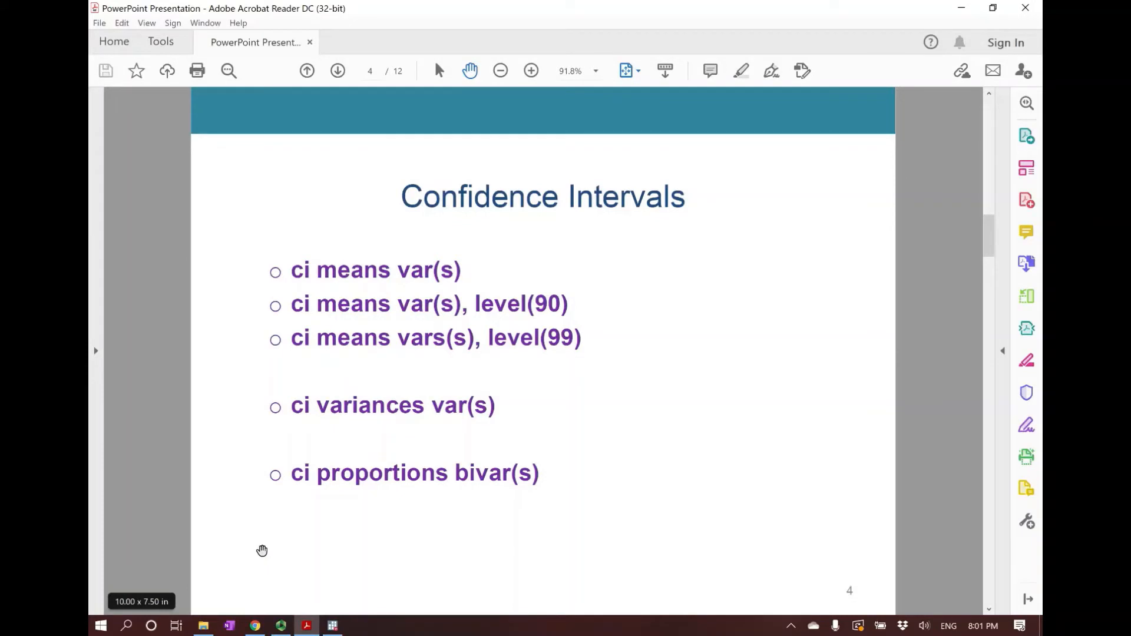
pyautogui.scroll(-1, 262, 550)
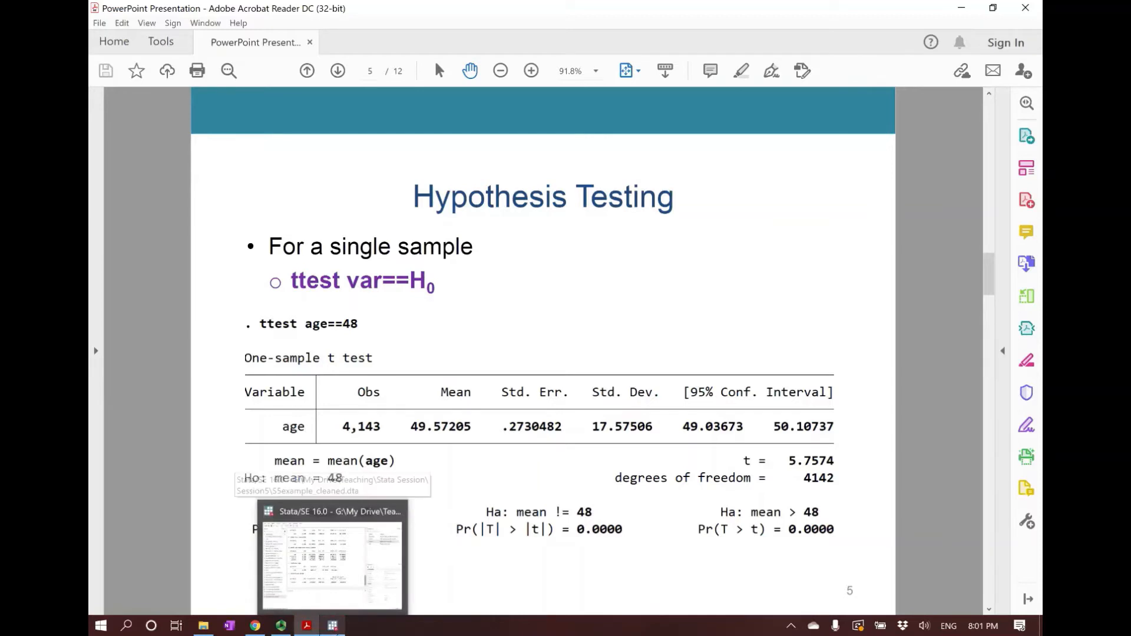
pyautogui.click(334, 560)
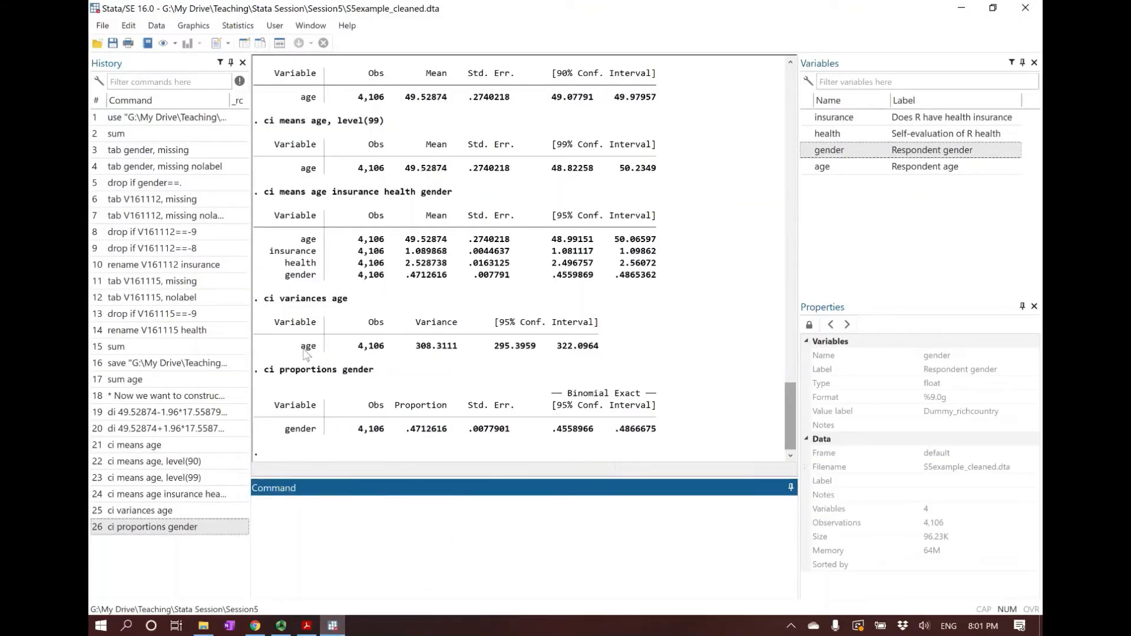
pyautogui.moveTo(298, 348); pyautogui.dragTo(609, 347)
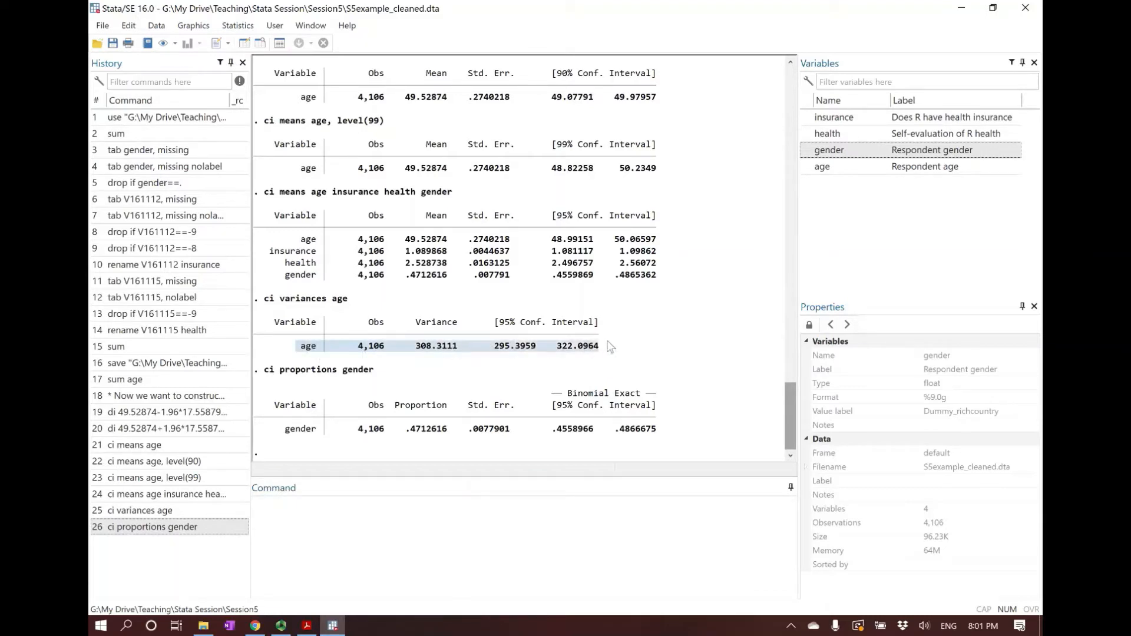
pyautogui.click(300, 352)
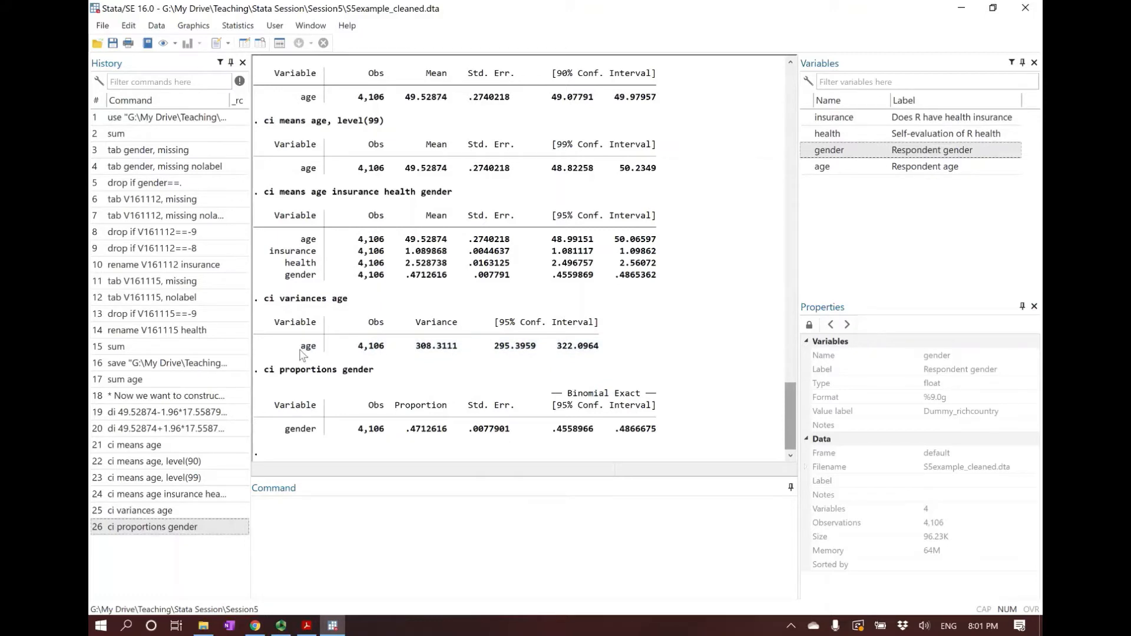
# Begin a comment command reading "* Now we want to test if the true mean age is above 48"
pyautogui.click(431, 528)
pyautogui.write('*')
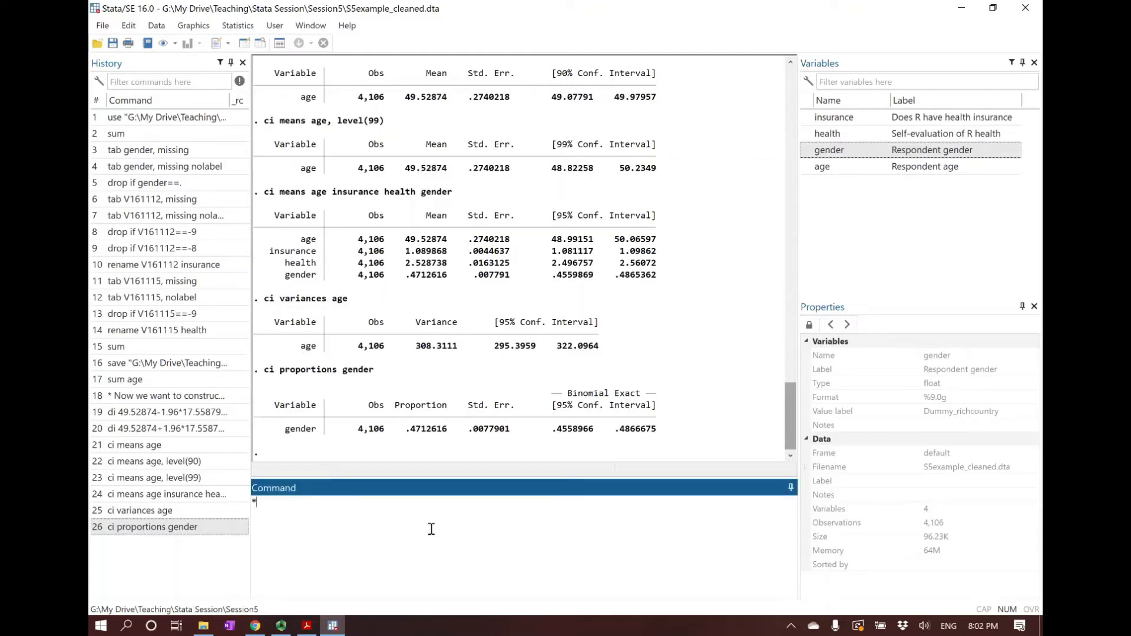
pyautogui.write(' Now we want to test if ')
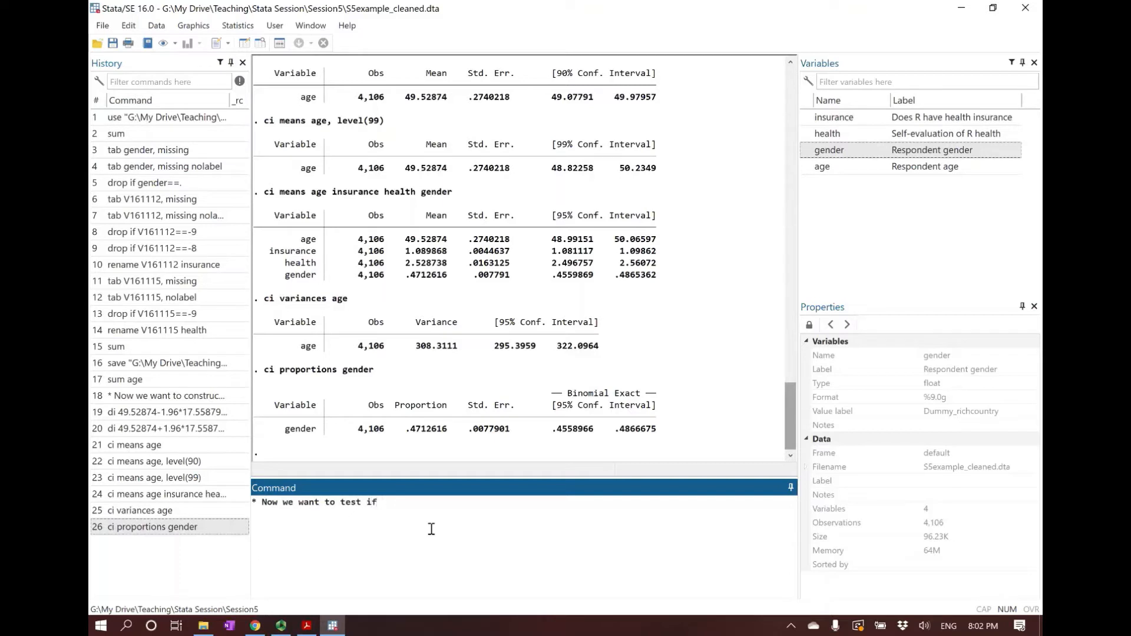
pyautogui.write('the true mean ag')
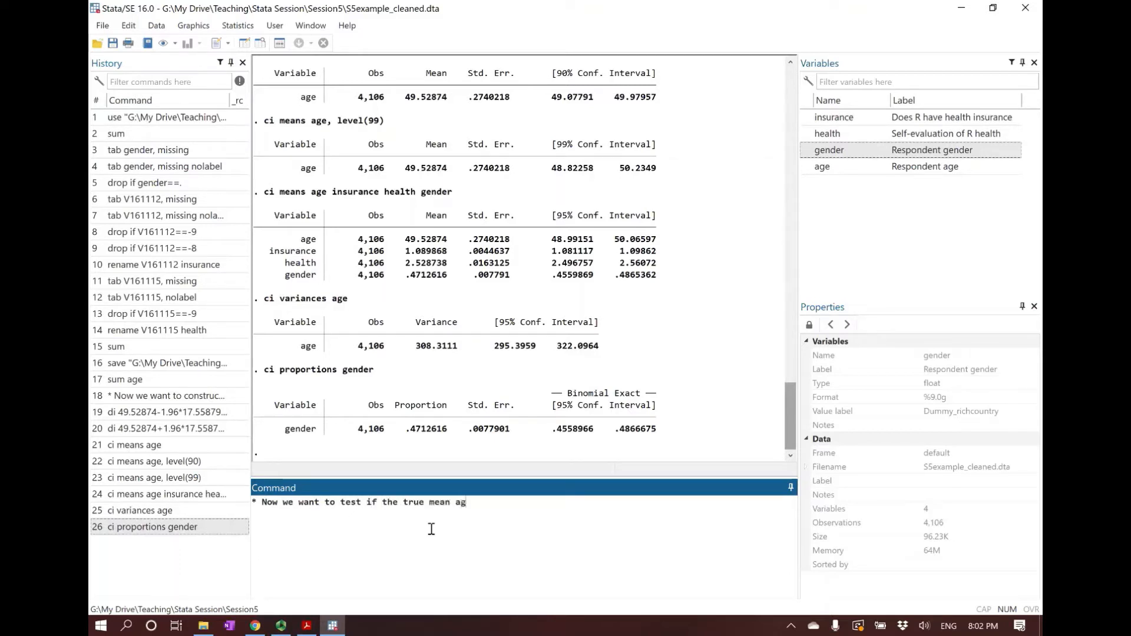
pyautogui.write('e is ')
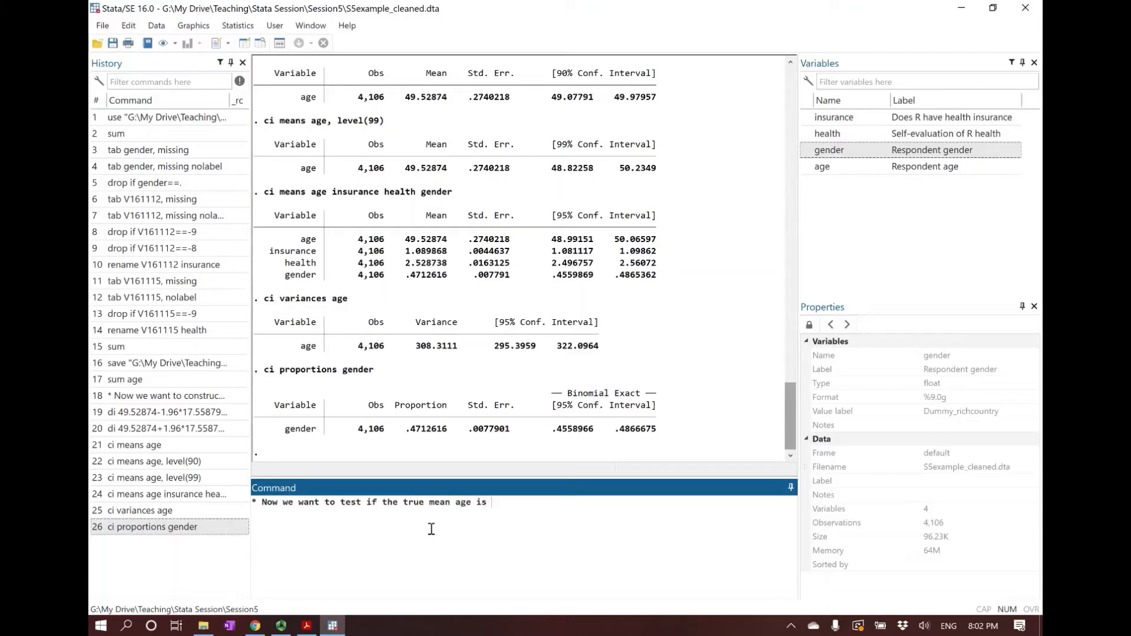
pyautogui.write('above 48. Null: miu')
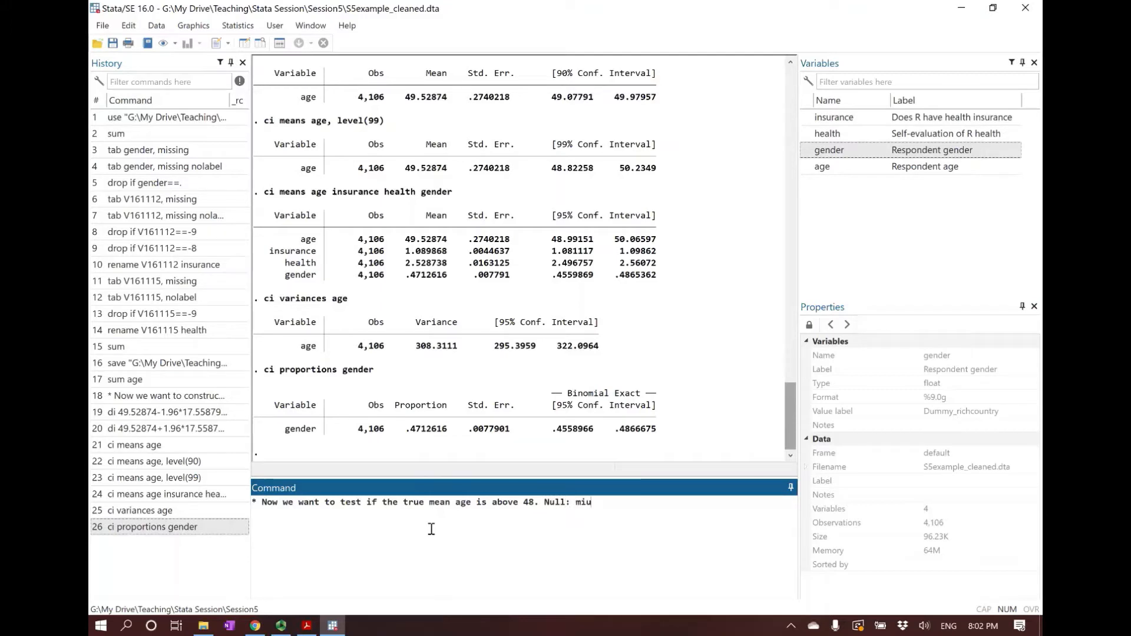
# Complete the comment with the hypotheses ". Null: miu=48; Alternative: miu>48." and submit it
pyautogui.write('=48; Alternati')
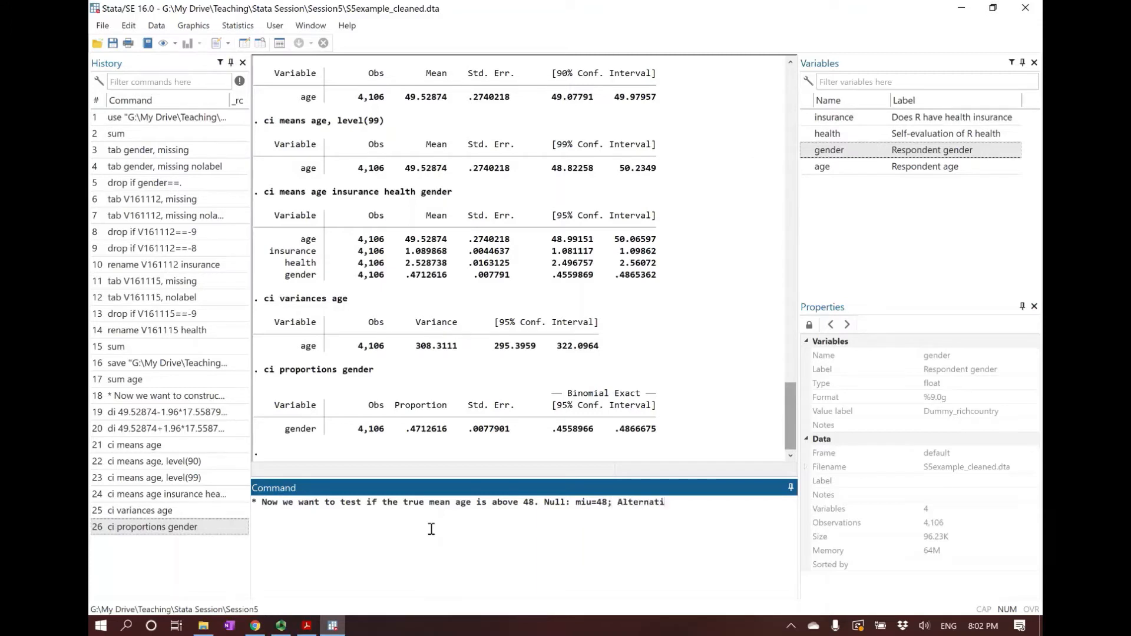
pyautogui.write('ve: miu>48.')
pyautogui.press('Return')
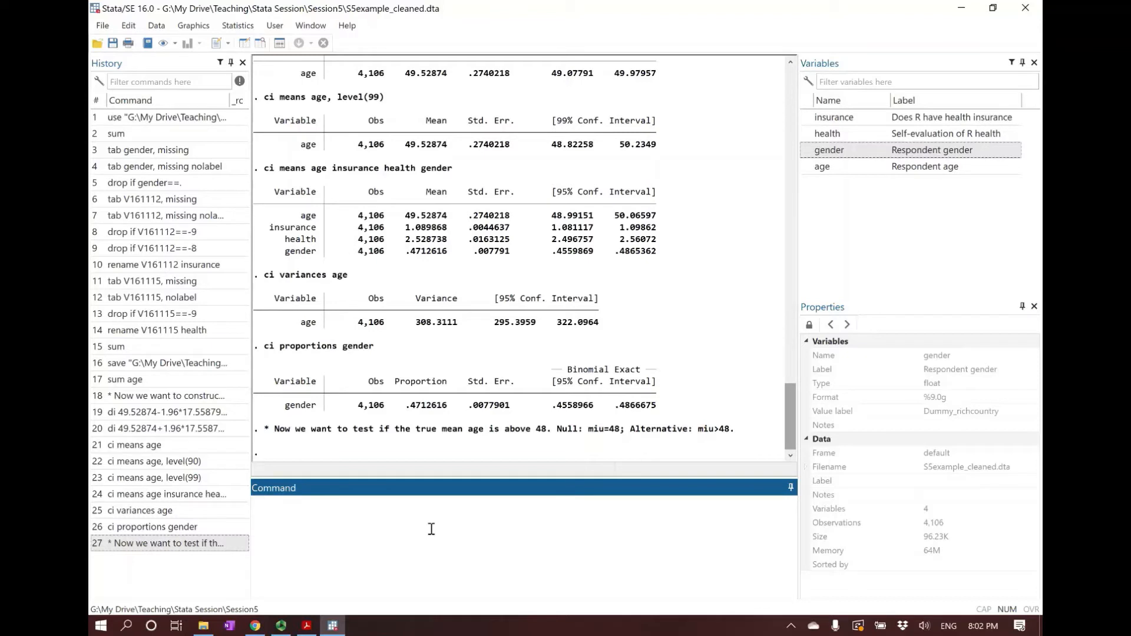
# Run a one-sample t test of the mean age against 48 with ttest age==48
pyautogui.write('ttest')
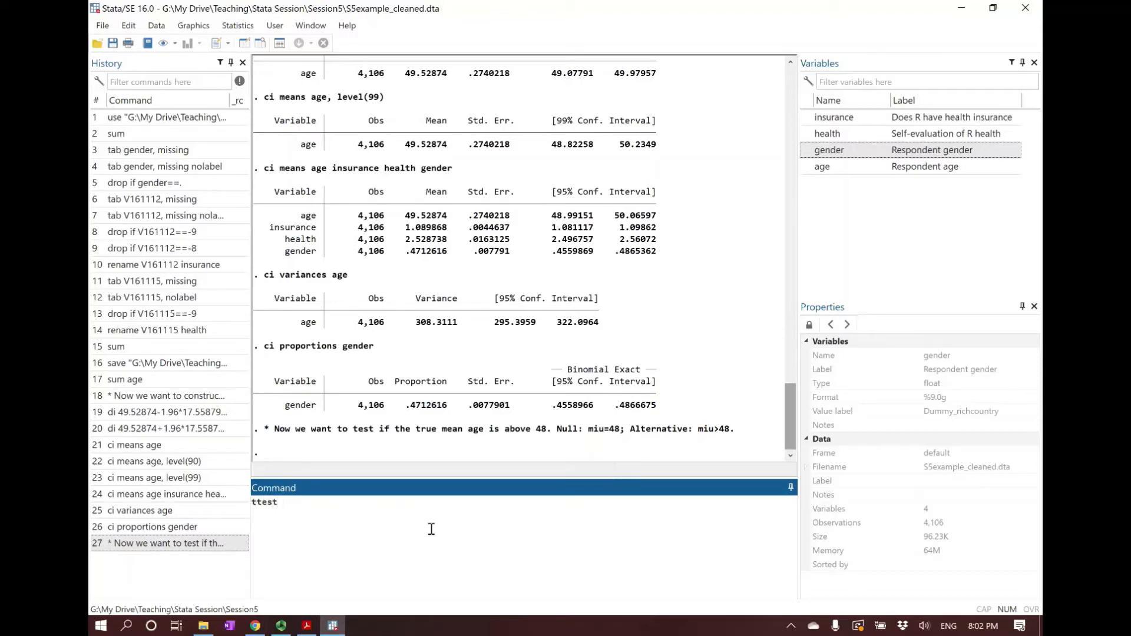
pyautogui.write(' age==48')
pyautogui.moveTo(252, 504); pyautogui.dragTo(279, 507)
pyautogui.click(280, 510)
pyautogui.moveTo(252, 504); pyautogui.dragTo(277, 506)
pyautogui.click(329, 508)
pyautogui.press('Return')
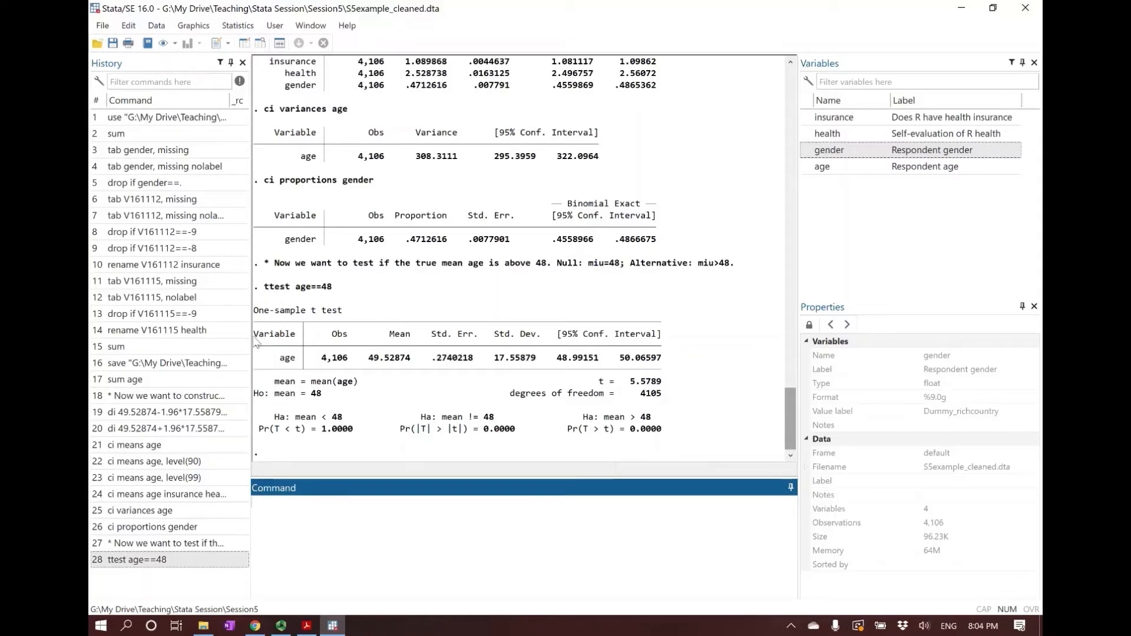
# Examine the one-sample t test's summary table for age, including observations, standard error, standard deviation and 95% confidence interval
pyautogui.moveTo(255, 340); pyautogui.dragTo(662, 362)
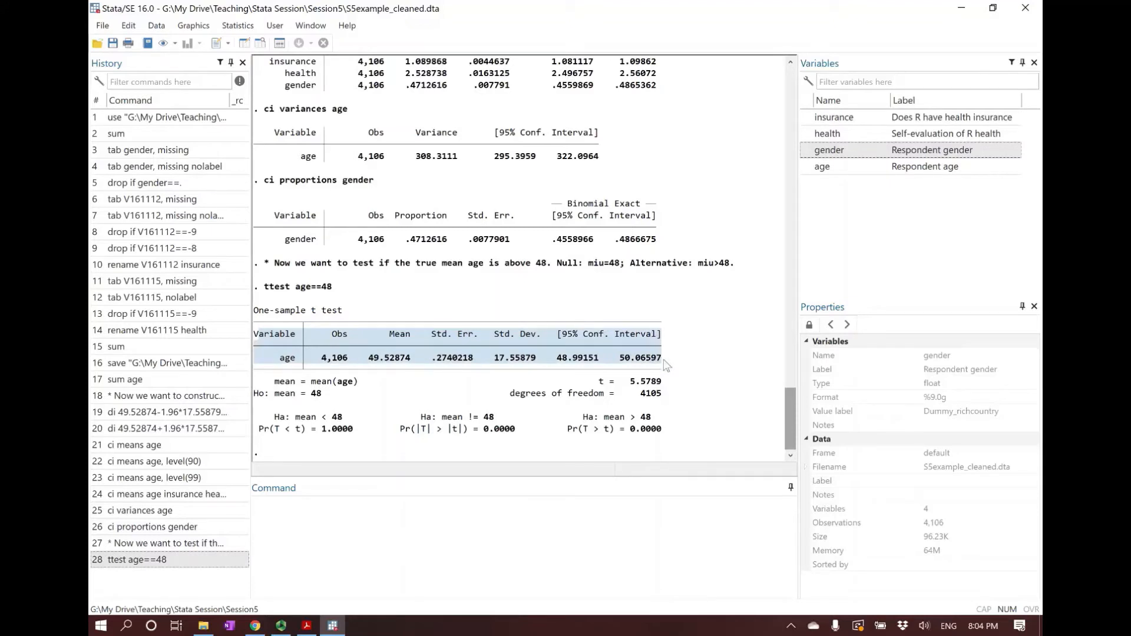
pyautogui.click(324, 360)
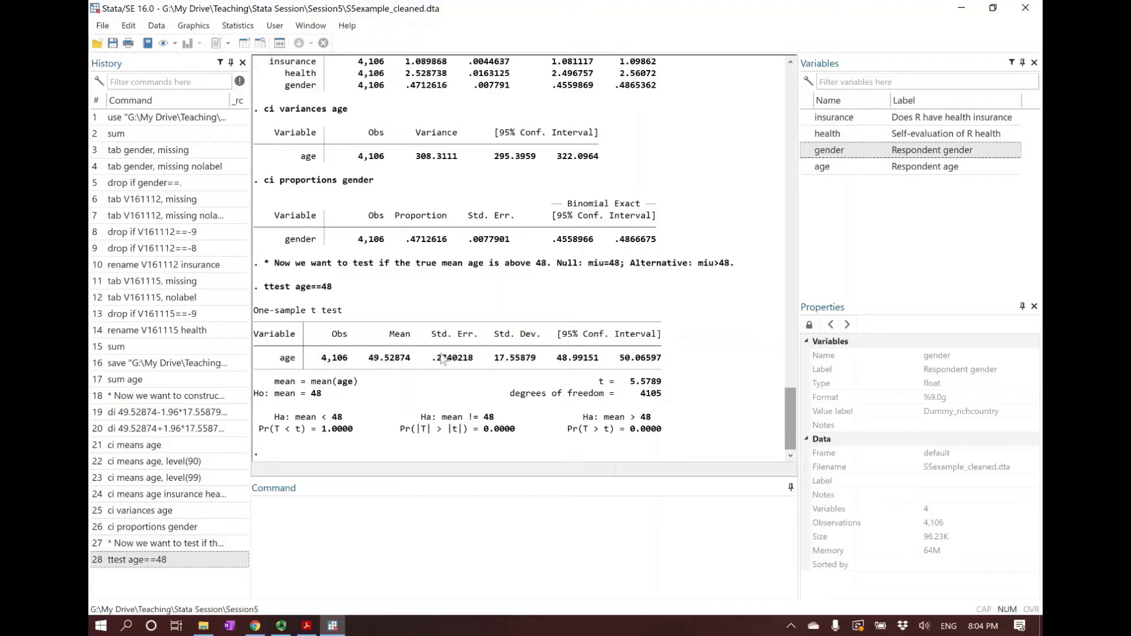
pyautogui.moveTo(495, 359); pyautogui.dragTo(539, 363)
pyautogui.hotkey('ctrl', 'c')
pyautogui.click(501, 365)
pyautogui.moveTo(431, 362); pyautogui.dragTo(474, 365)
pyautogui.moveTo(318, 360); pyautogui.dragTo(350, 365)
pyautogui.click(560, 364)
pyautogui.moveTo(560, 364); pyautogui.dragTo(663, 359)
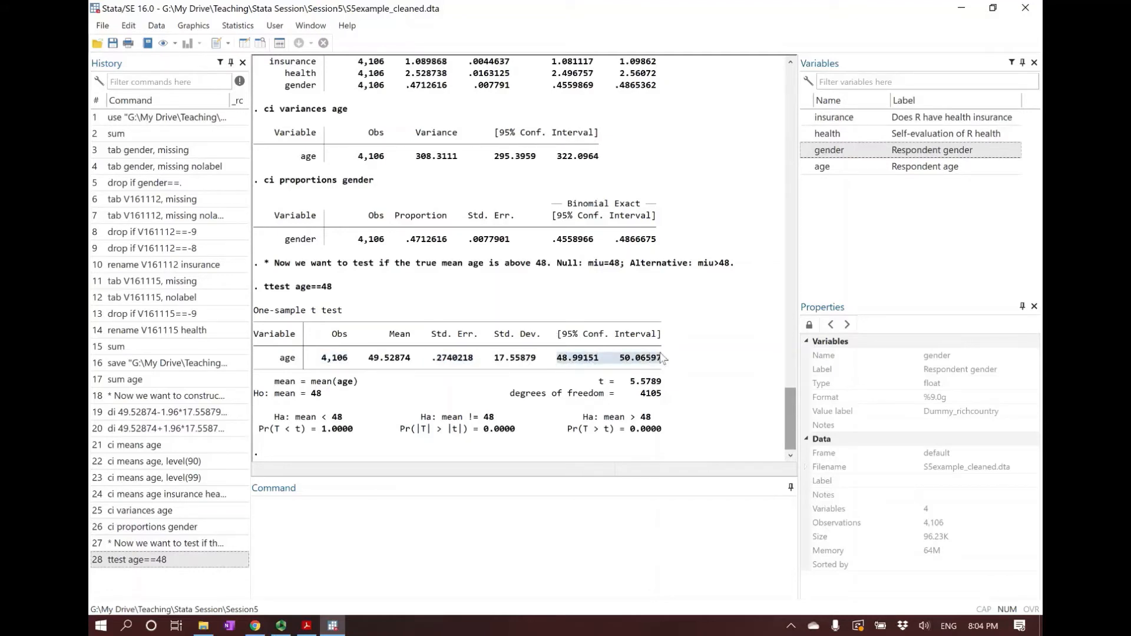
pyautogui.click(663, 359)
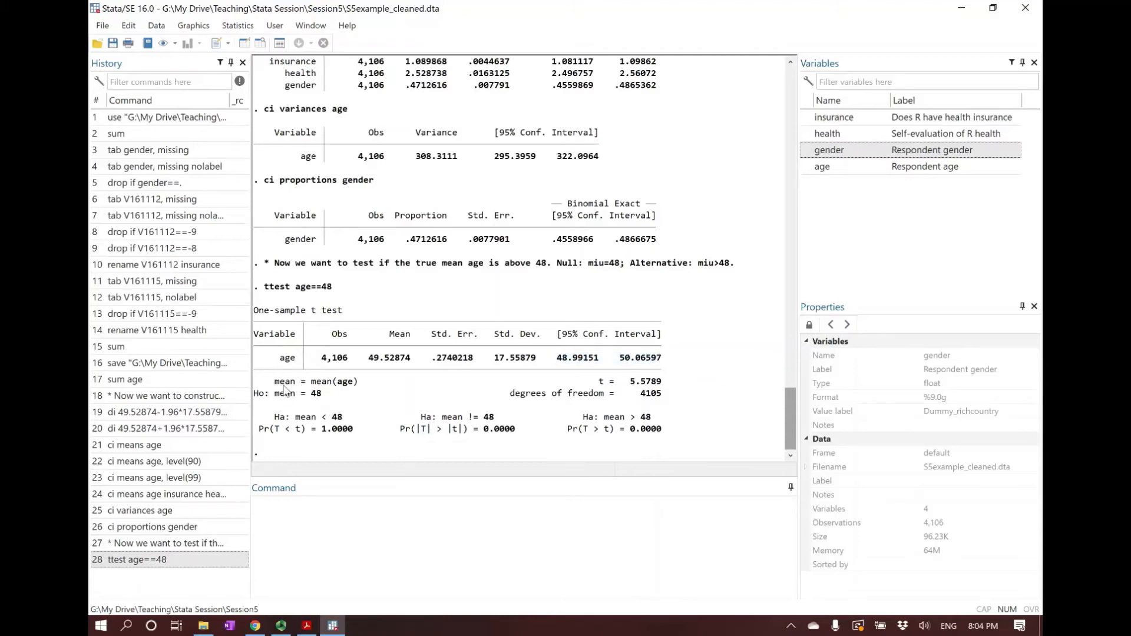
# Review the null hypothesis and the three alternative hypotheses with their p-values in the t test output
pyautogui.moveTo(255, 401); pyautogui.dragTo(319, 394)
pyautogui.moveTo(269, 416); pyautogui.dragTo(674, 434)
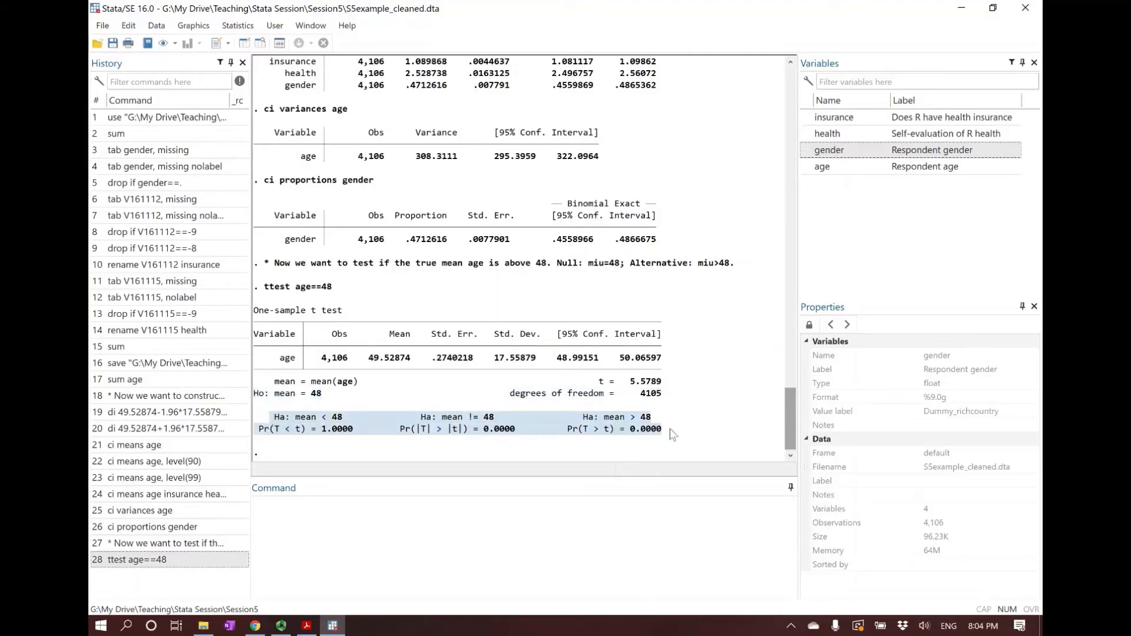
pyautogui.moveTo(417, 417); pyautogui.dragTo(499, 421)
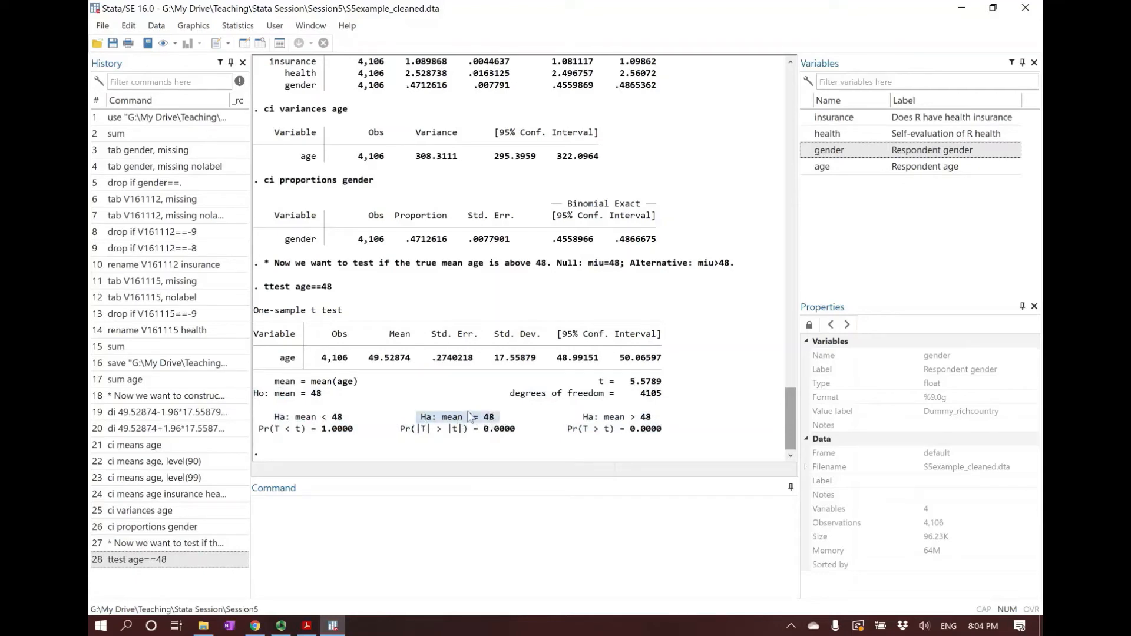
pyautogui.click(430, 427)
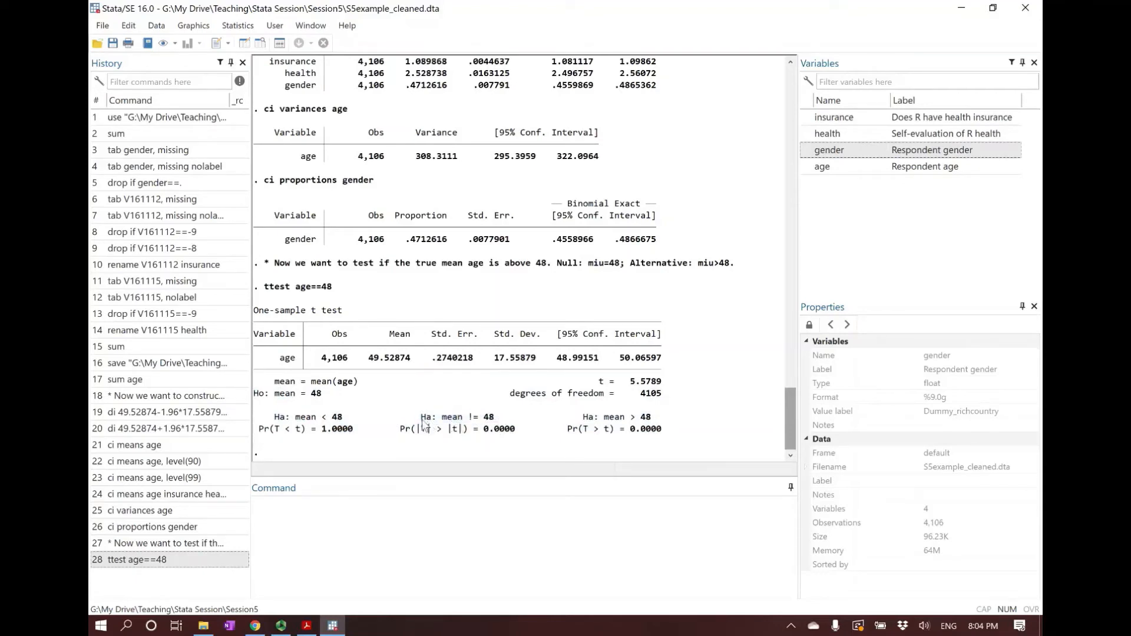
pyautogui.moveTo(421, 418); pyautogui.dragTo(499, 418)
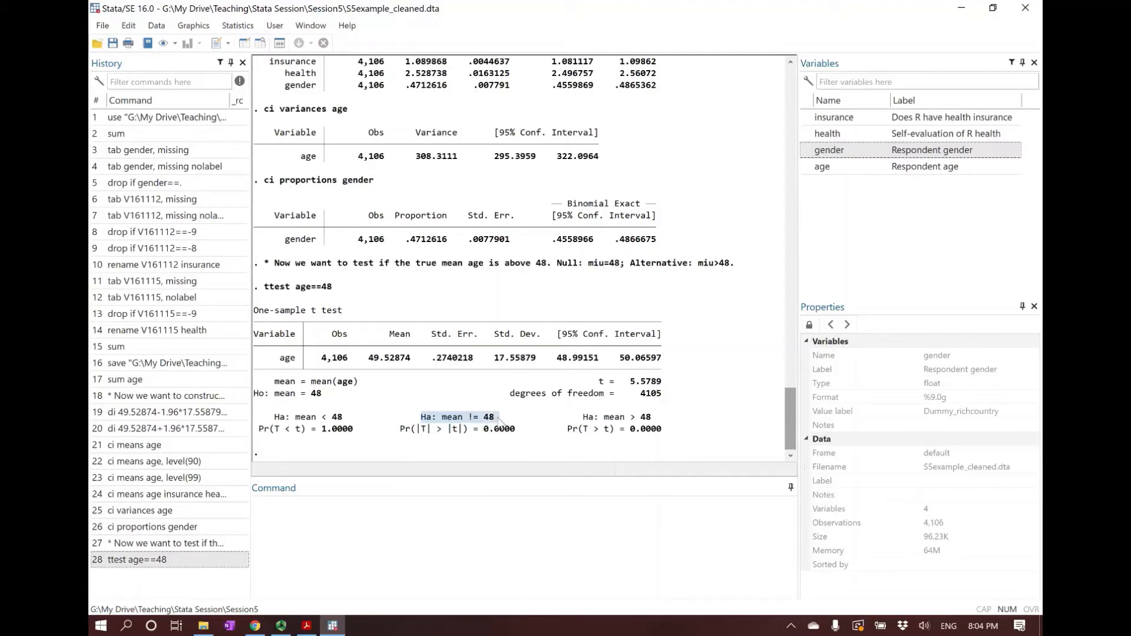
pyautogui.click(499, 419)
# Begin a comment command reading "* critical value method:"
pyautogui.click(511, 550)
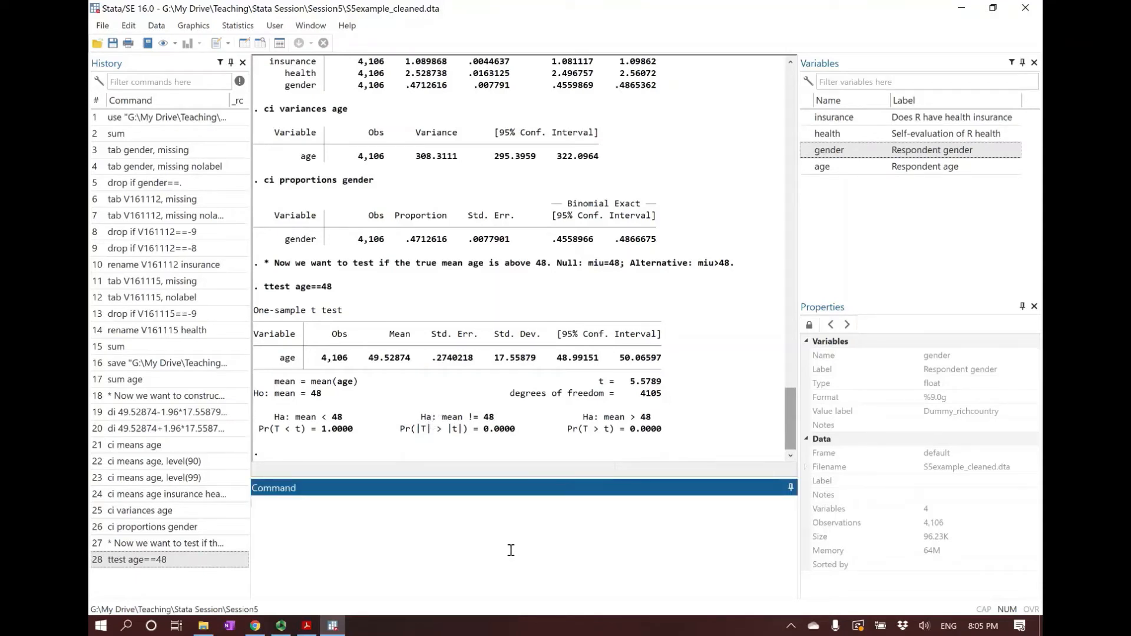
pyautogui.write('* critical value method:')
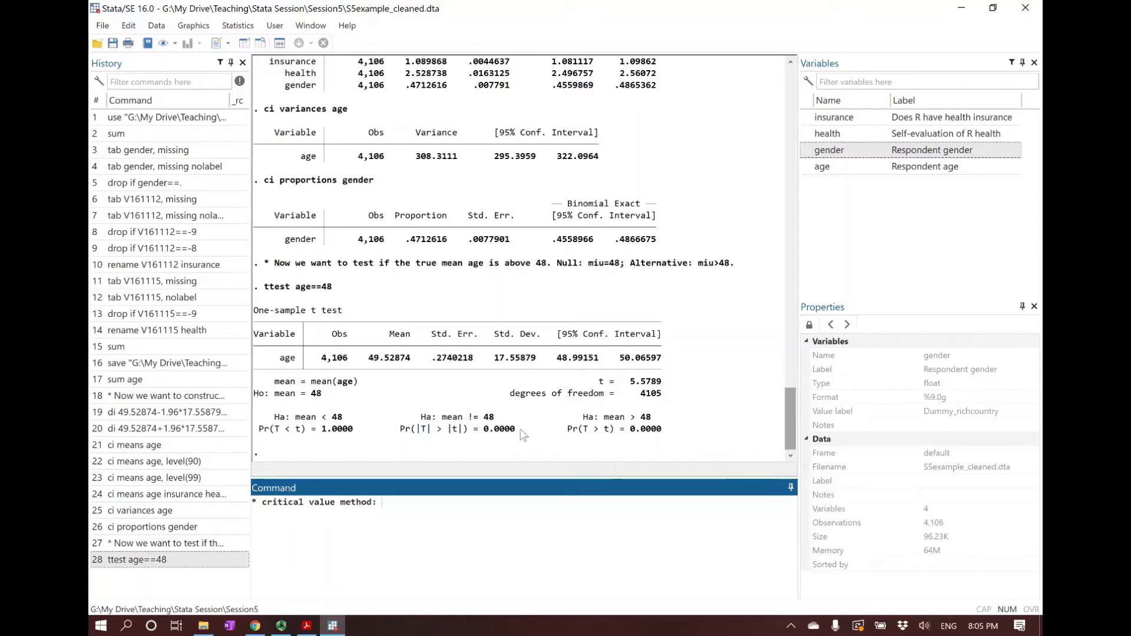
pyautogui.moveTo(520, 429); pyautogui.dragTo(488, 433)
pyautogui.click(521, 506)
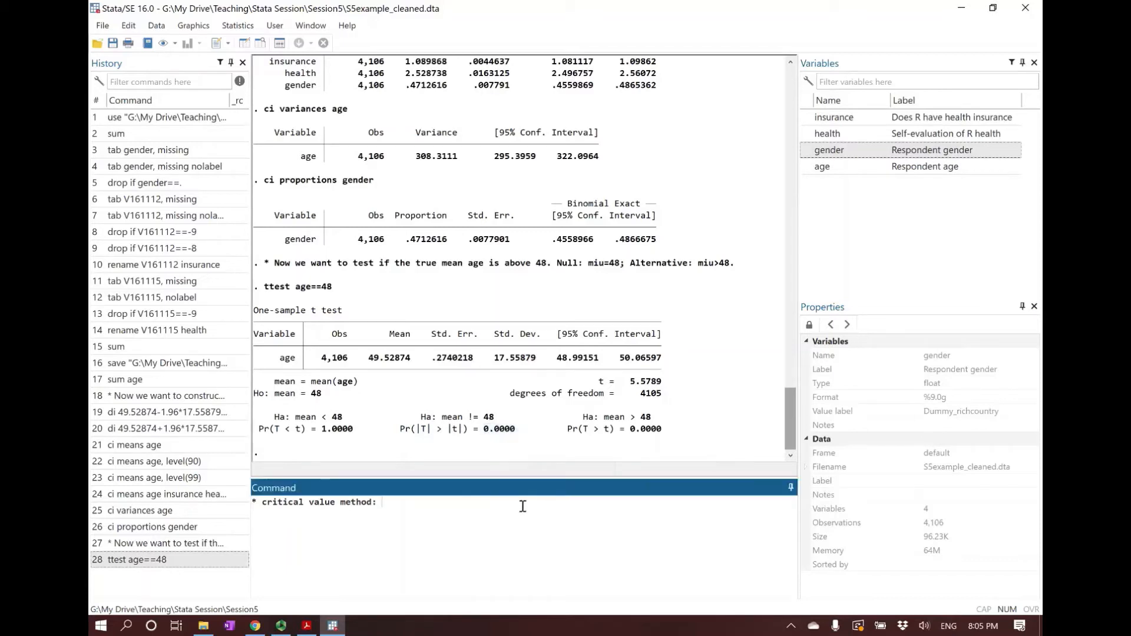
# Complete the comment with "critical value = 1.96. find t (or z)." and submit it
pyautogui.write('critical value = 19.')
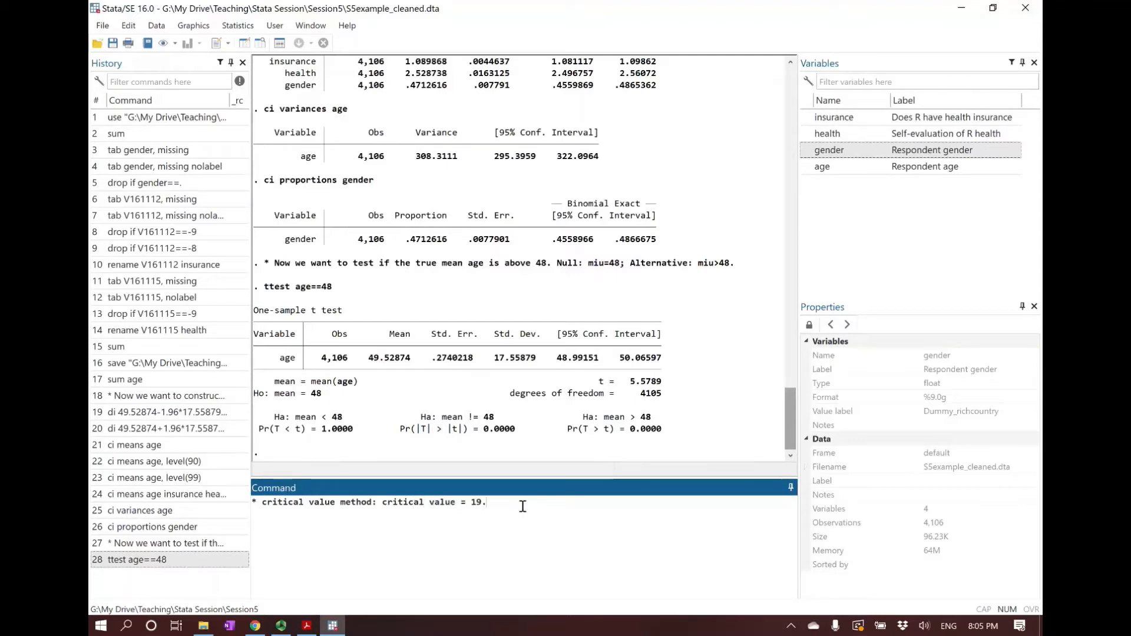
pyautogui.press('BackSpace')
pyautogui.press('BackSpace')
pyautogui.write('.96. t')
pyautogui.press('BackSpace')
pyautogui.write('find t (or z).')
pyautogui.press('Return')
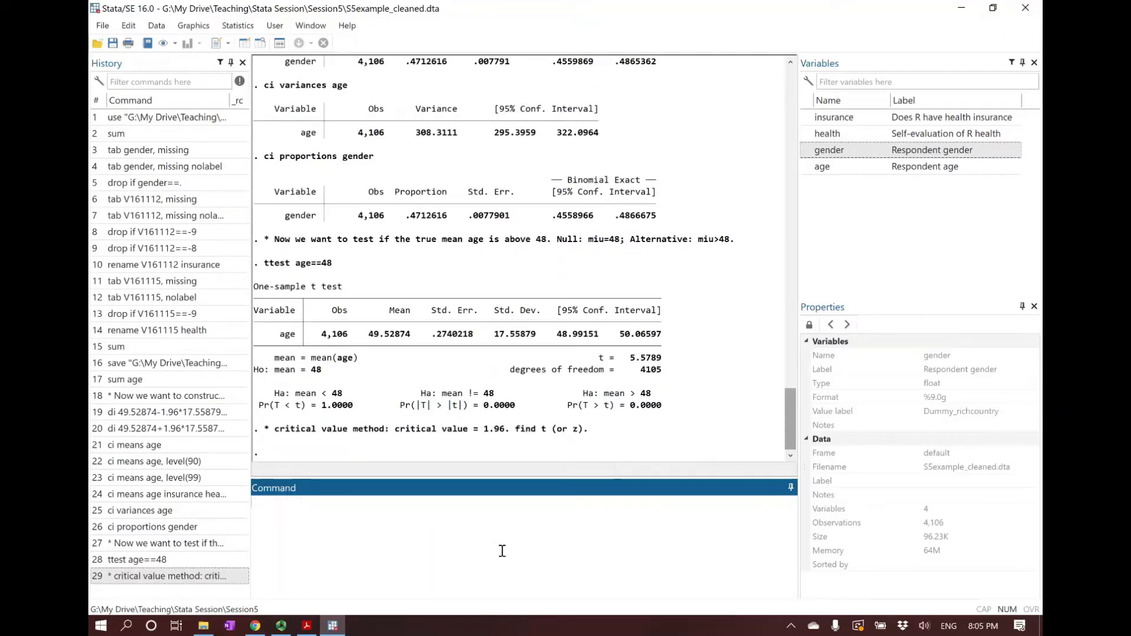
# Begin a di command with the mean age from the t test output in parentheses, as di (49.52874)
pyautogui.write('di ')
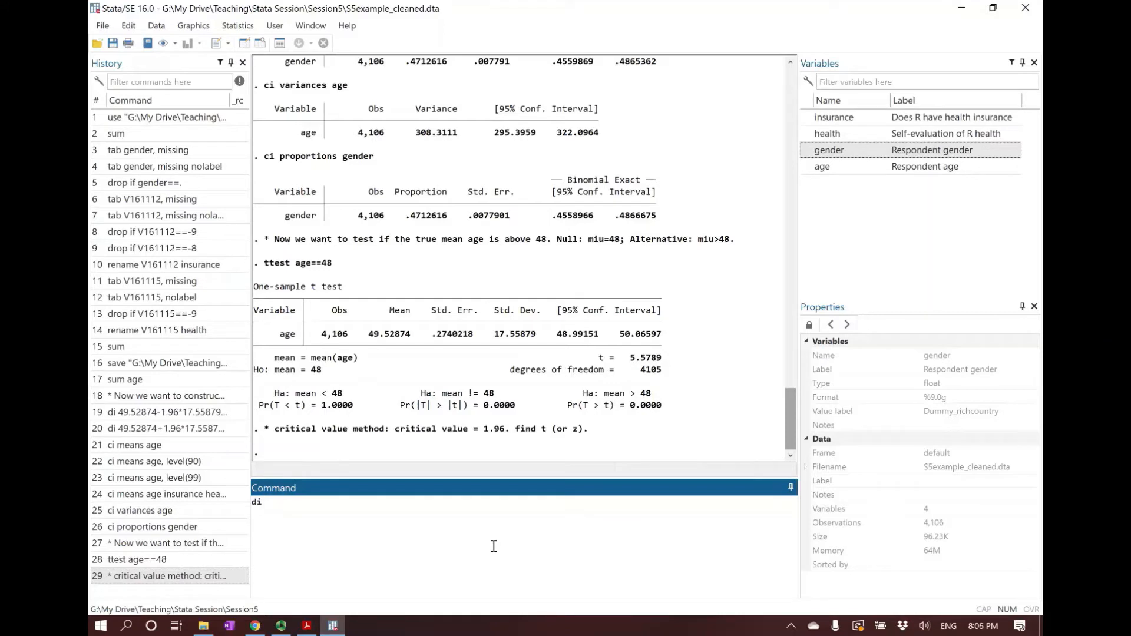
pyautogui.write('()')
pyautogui.moveTo(370, 336); pyautogui.dragTo(413, 336)
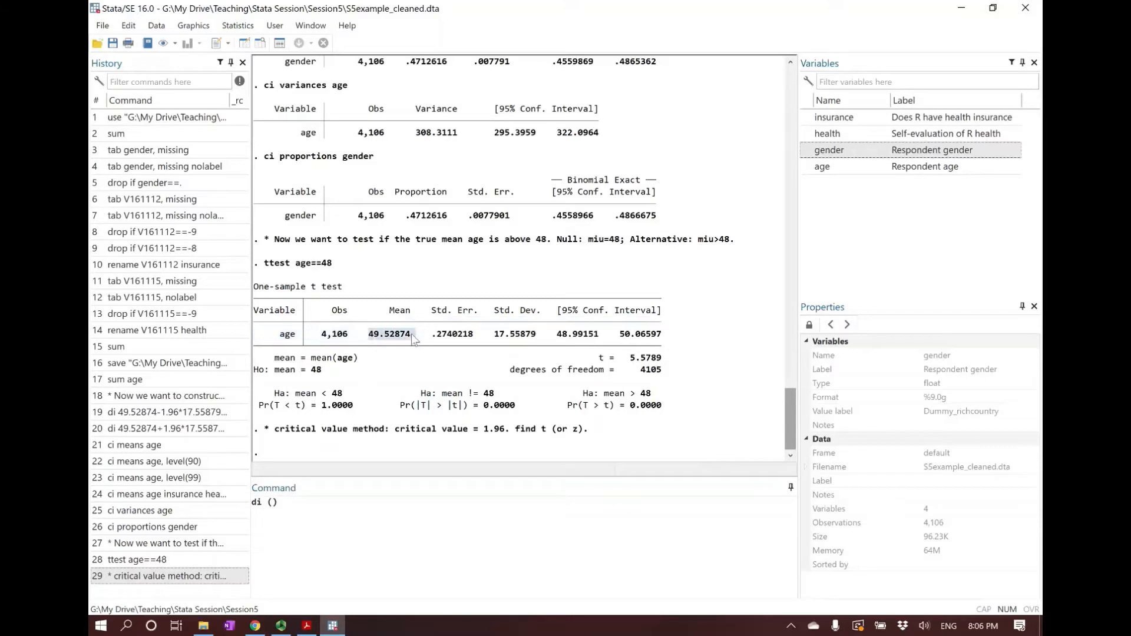
pyautogui.click(272, 503)
pyautogui.write('c')
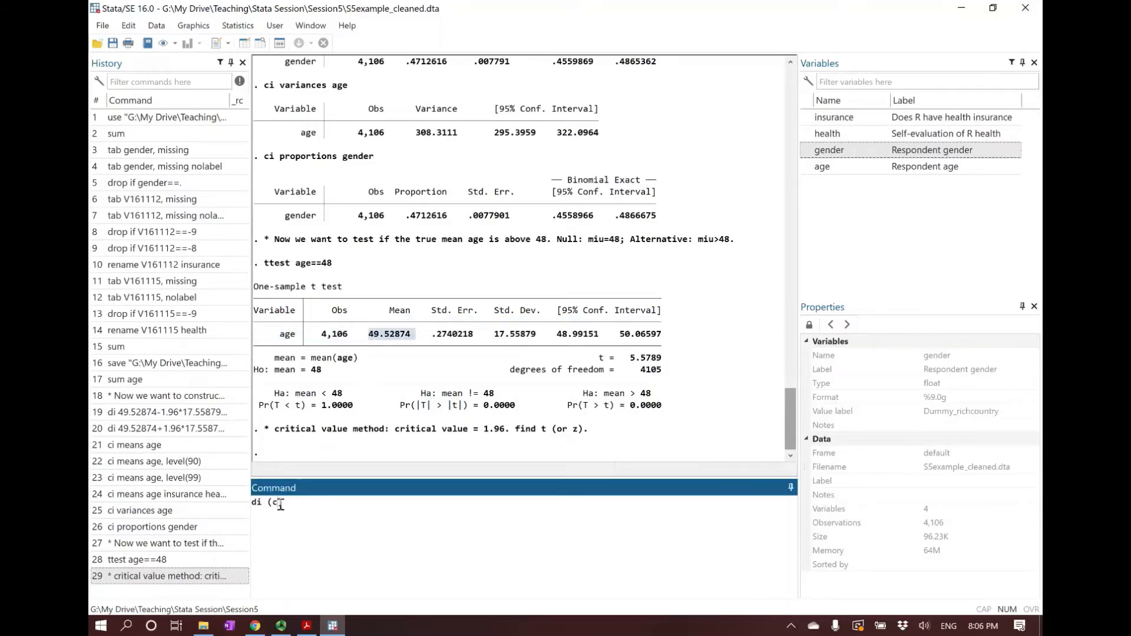
pyautogui.press('BackSpace')
pyautogui.hotkey('ctrl', 'v')
pyautogui.click(416, 341)
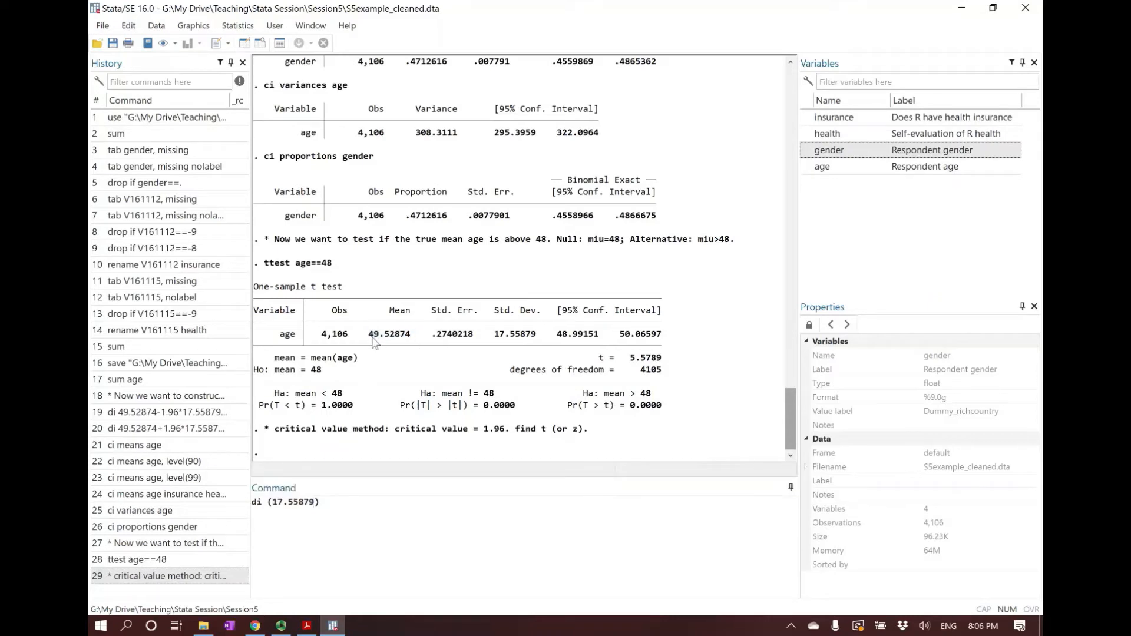
pyautogui.moveTo(369, 336); pyautogui.dragTo(412, 335)
pyautogui.hotkey('ctrl', 'c')
pyautogui.click(286, 508)
pyautogui.doubleClick(275, 507)
pyautogui.hotkey('ctrl', 'v')
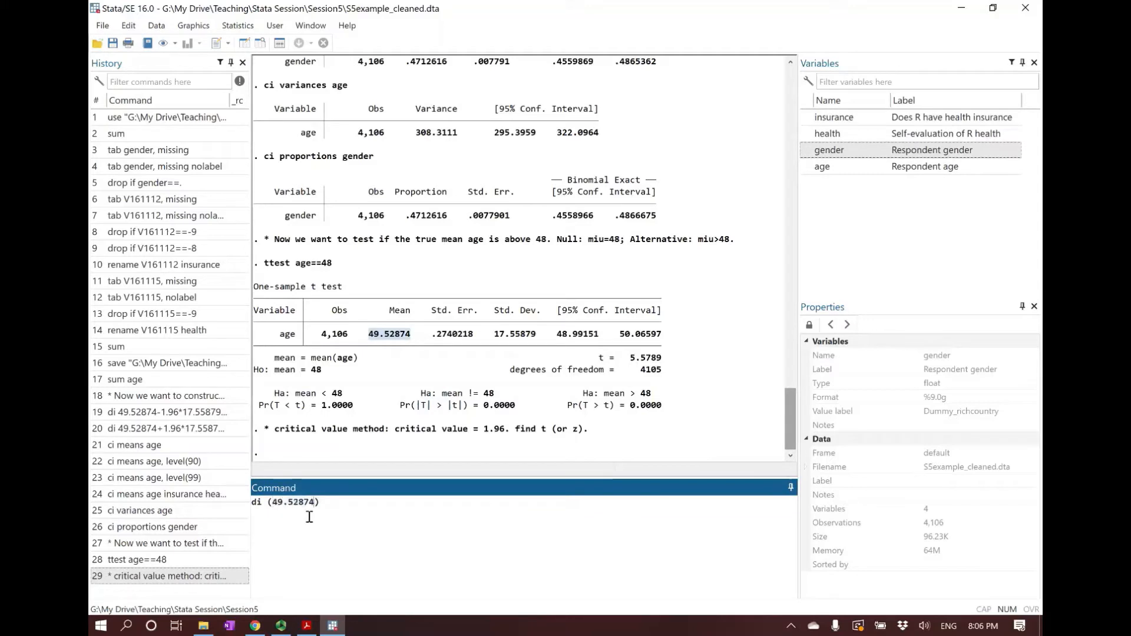
# Complete the t statistic calculation as di (49.52874-48)/(17.55879/sqrt(4106)) and run it
pyautogui.write('-48)/()')
pyautogui.press('Left')
pyautogui.moveTo(494, 337); pyautogui.dragTo(536, 339)
pyautogui.hotkey('ctrl', 'c')
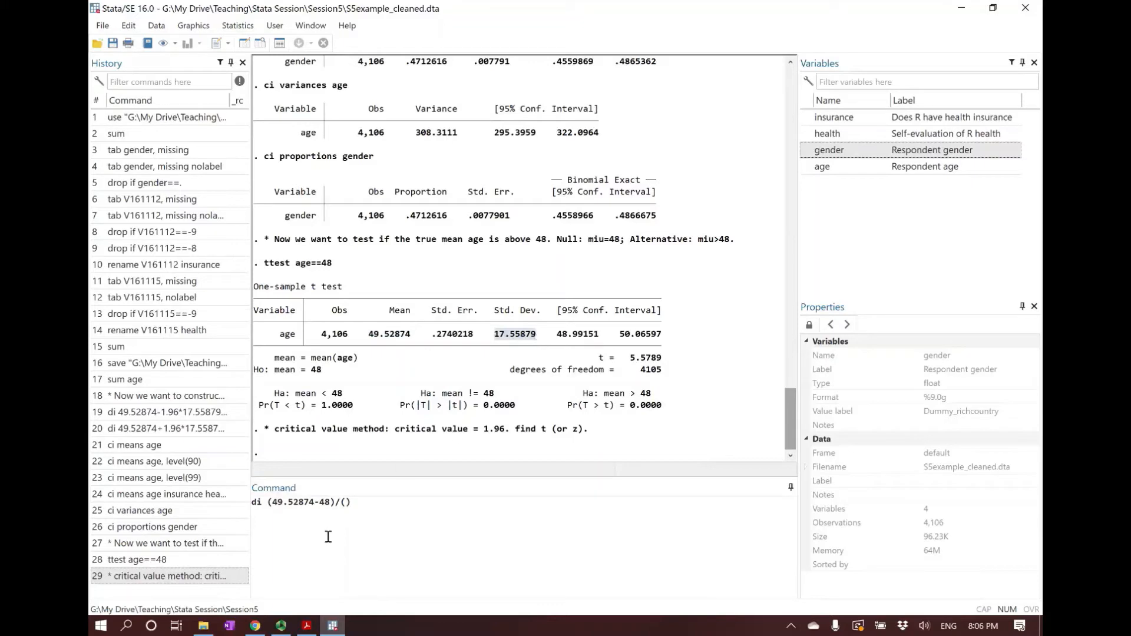
pyautogui.click(346, 502)
pyautogui.hotkey('ctrl', 'v')
pyautogui.write('/sqrt()')
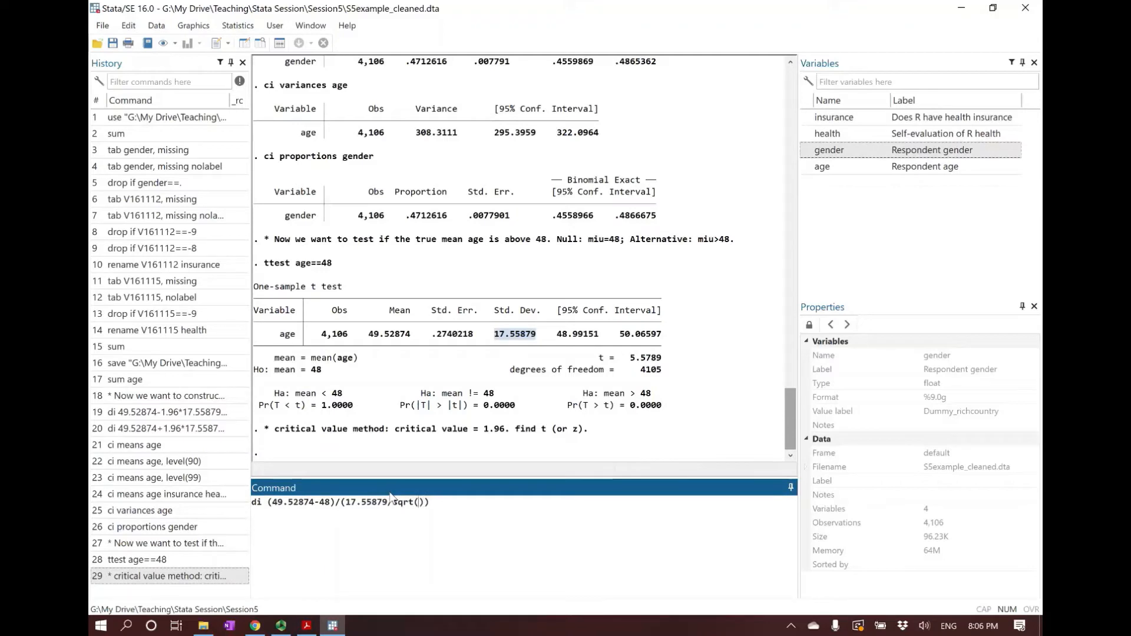
pyautogui.write('4106')
pyautogui.press('Return')
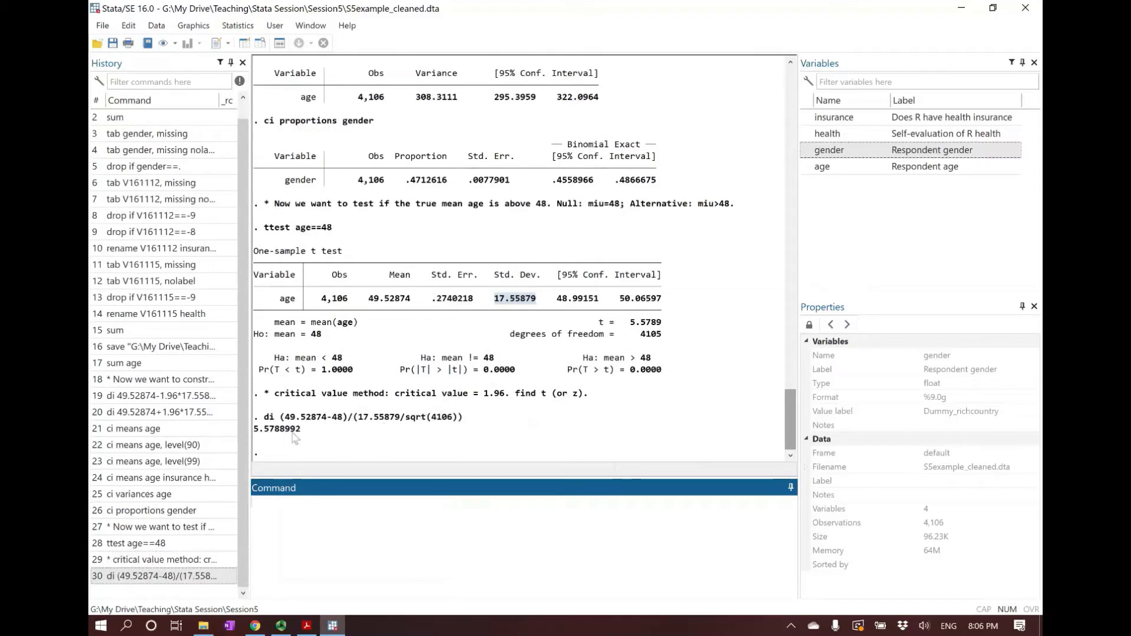
# Compare the manually calculated t statistic with the t value and degrees of freedom in the ttest output
pyautogui.click(256, 431)
pyautogui.moveTo(256, 434); pyautogui.dragTo(284, 434)
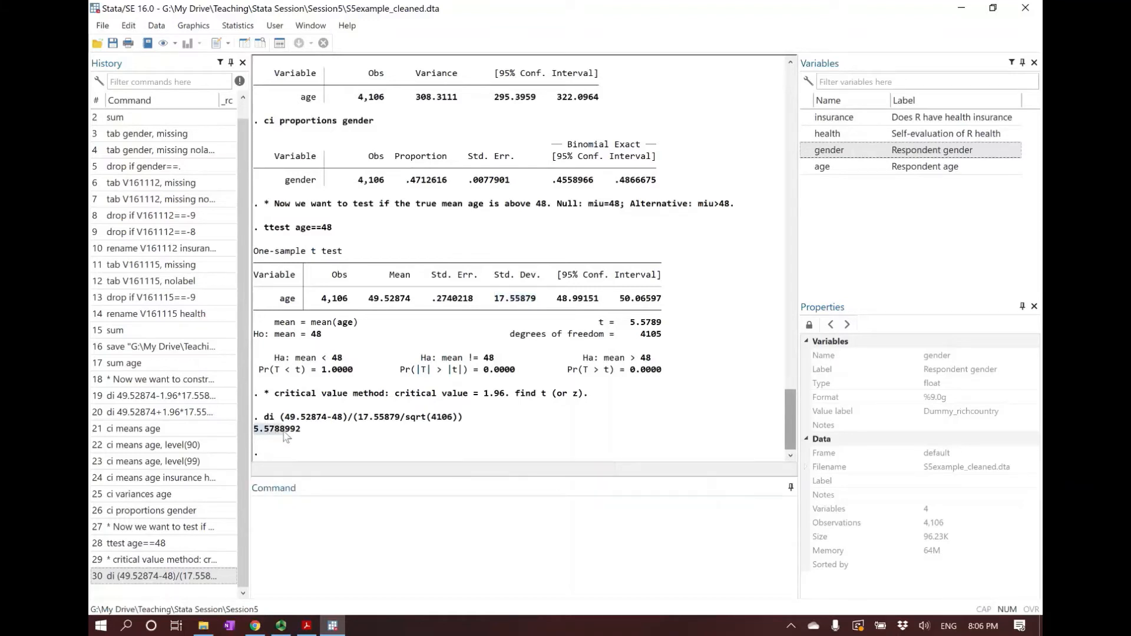
pyautogui.moveTo(595, 324); pyautogui.dragTo(663, 333)
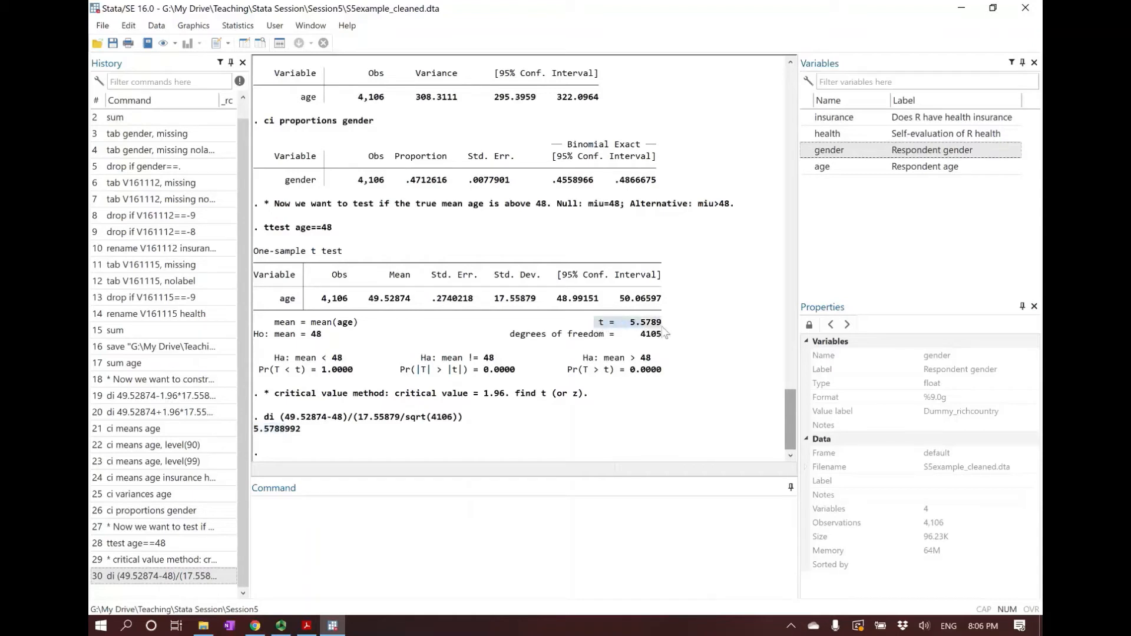
pyautogui.moveTo(596, 324); pyautogui.dragTo(658, 322)
pyautogui.moveTo(510, 334); pyautogui.dragTo(661, 344)
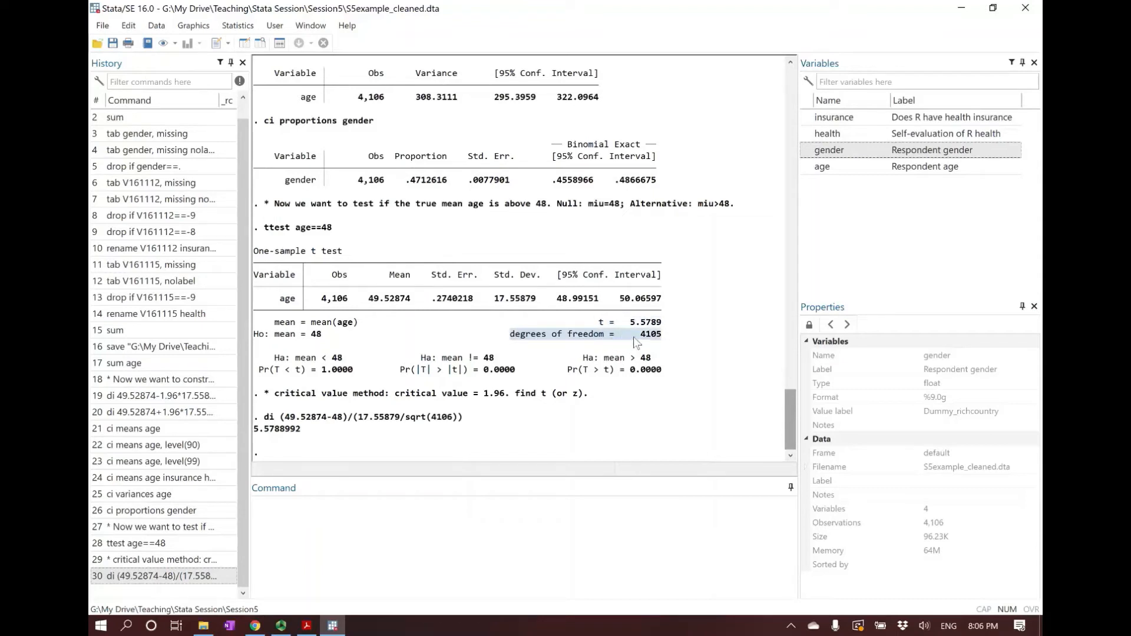
pyautogui.click(645, 339)
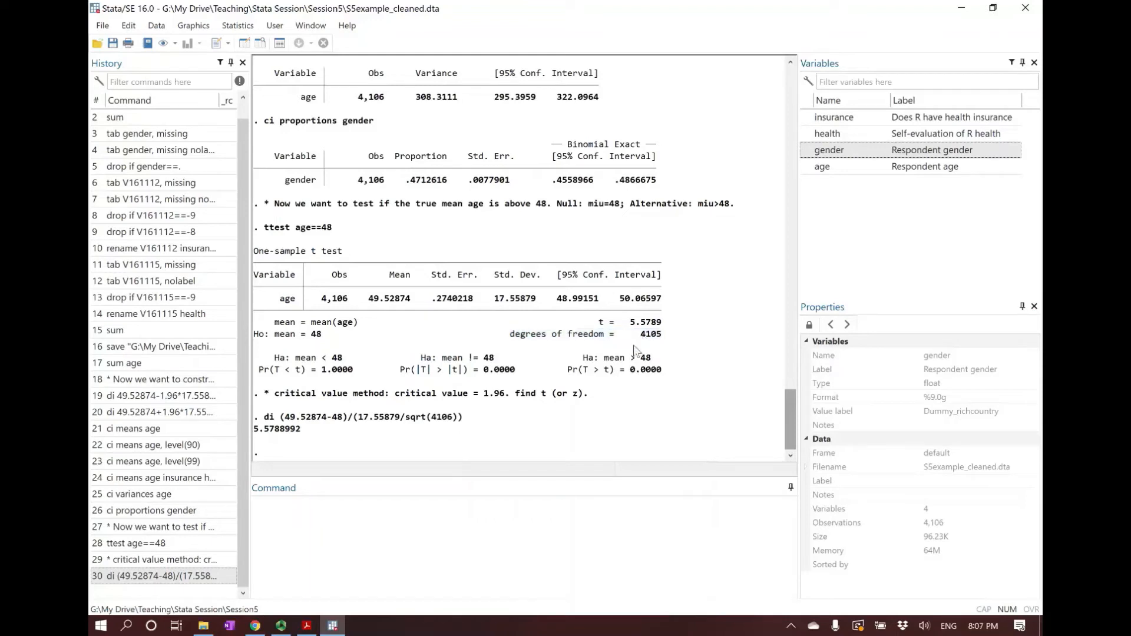
# Begin a conclusion comment reading "* since t=5.58>1.96=c.v., we"
pyautogui.click(425, 544)
pyautogui.write('* since')
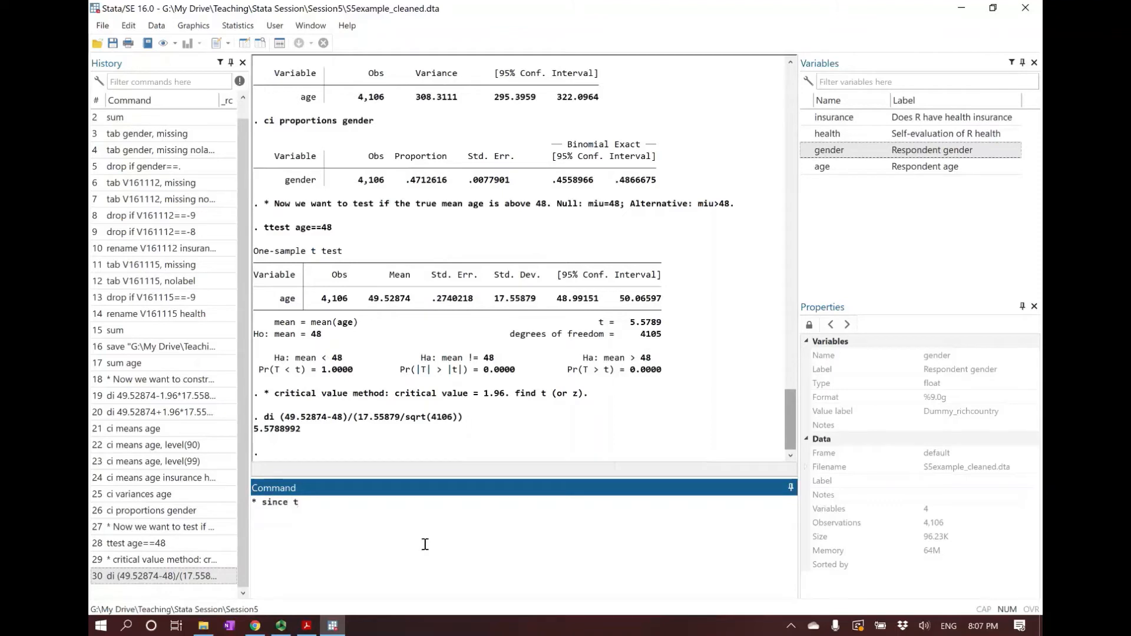
pyautogui.write(' t')
pyautogui.write('>')
pyautogui.write('5')
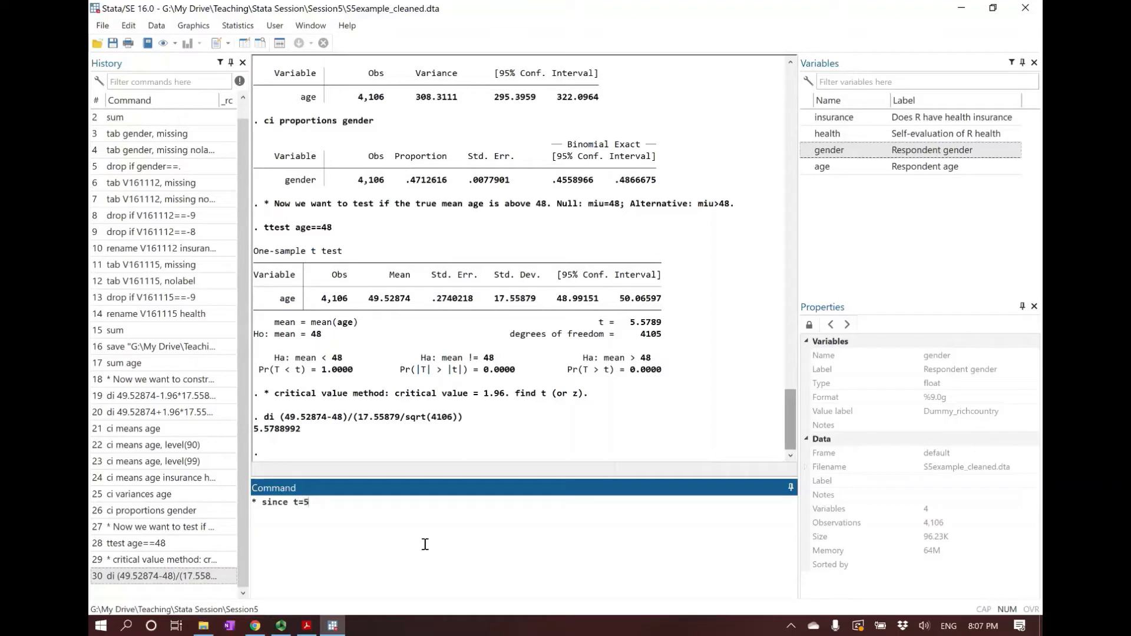
pyautogui.write('.58')
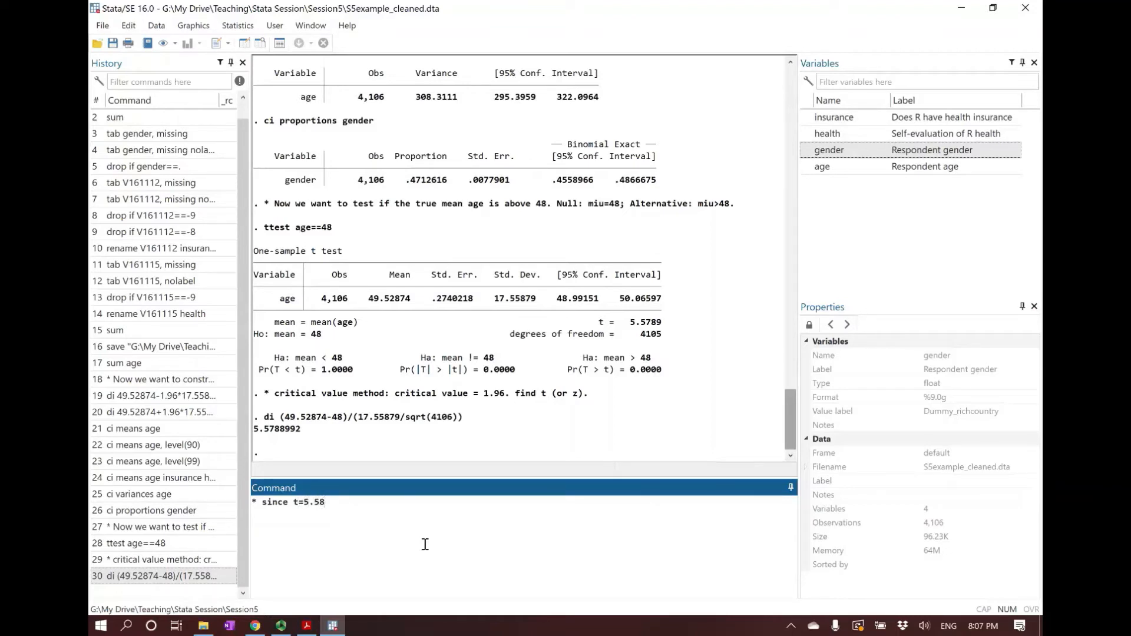
pyautogui.write('>1.96=c.v')
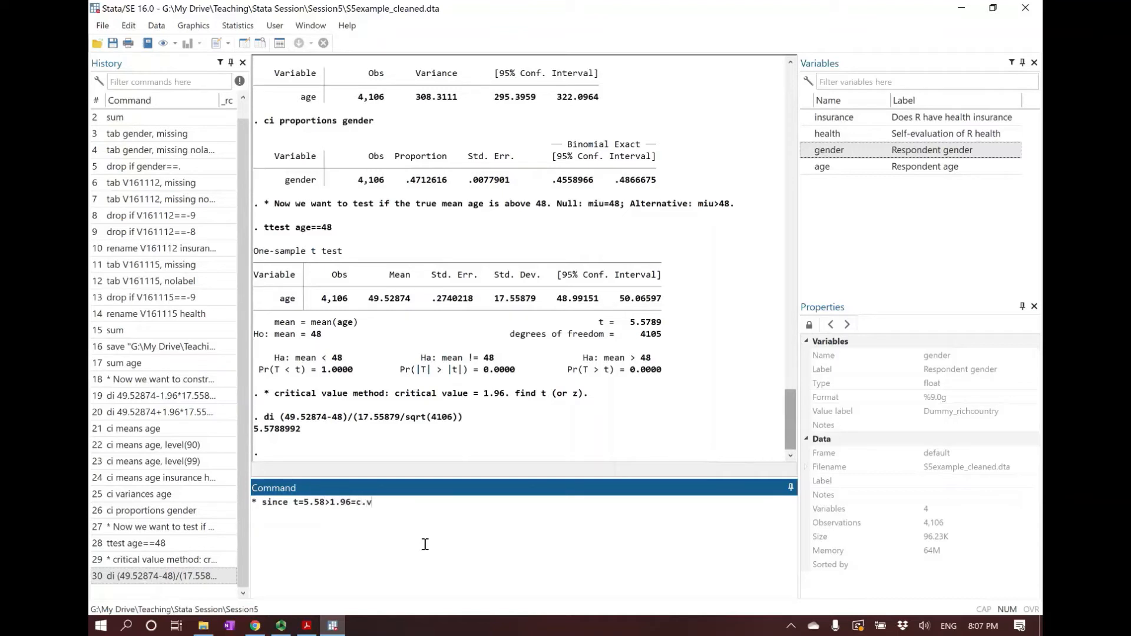
pyautogui.write('., we reject')
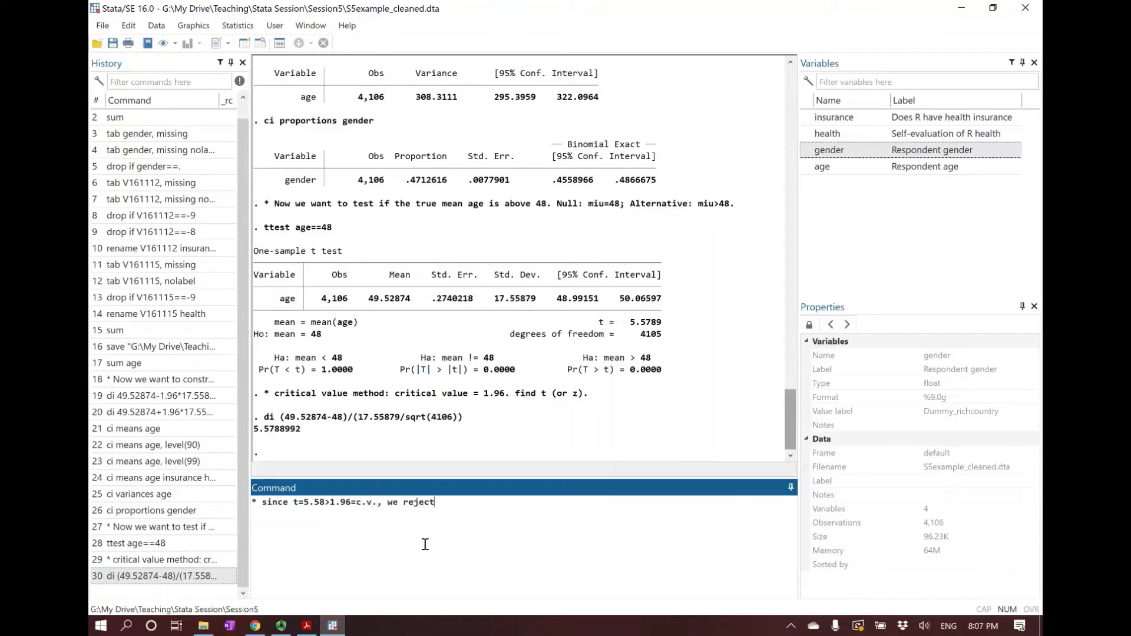
pyautogui.write(' H0 at ')
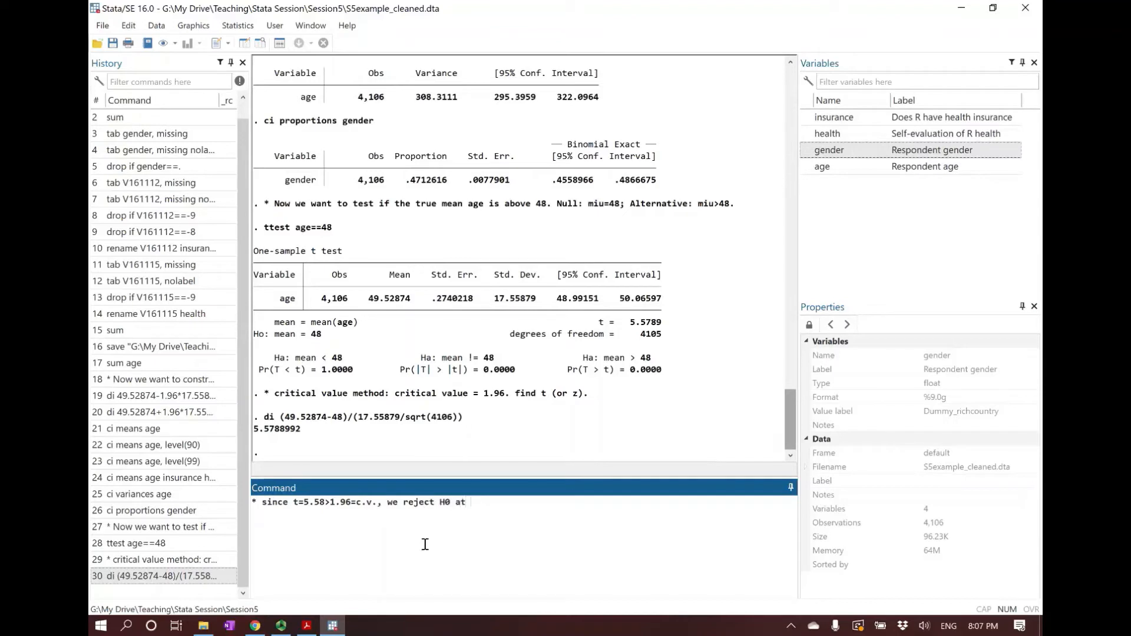
pyautogui.write('5')
pyautogui.write('% si')
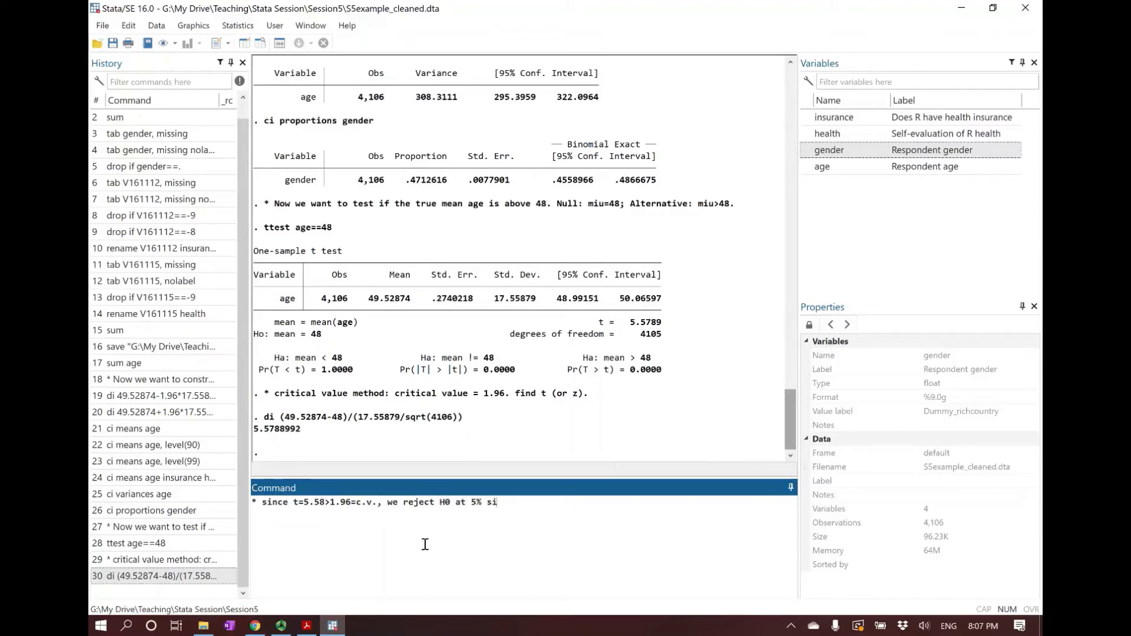
pyautogui.write('g leve')
# Complete the conclusion comment with "reject H0 at 5% sig level" and submit it
pyautogui.press('BackSpace')
pyautogui.press('BackSpace')
pyautogui.press('BackSpace')
pyautogui.write('el')
pyautogui.press('BackSpace')
pyautogui.write('vel')
pyautogui.press('Return')
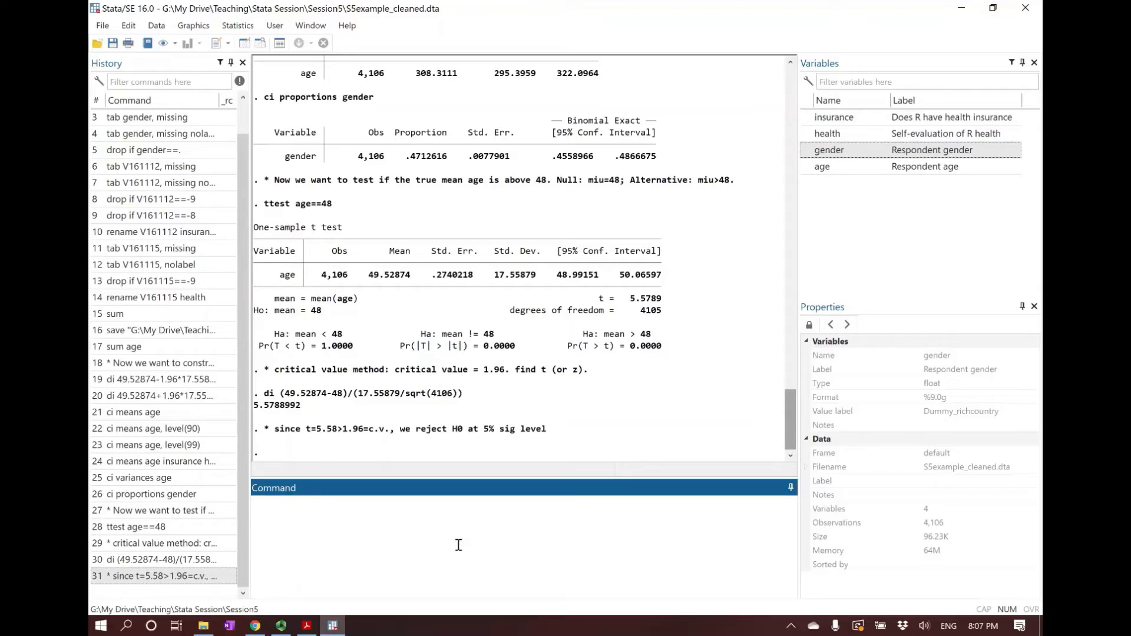
# Begin a comment reading "* p-value=0.0000, so we can reject H0 at 1%, 5%, and 10% sig level."
pyautogui.write('* p-value=0.0000, so we can rej')
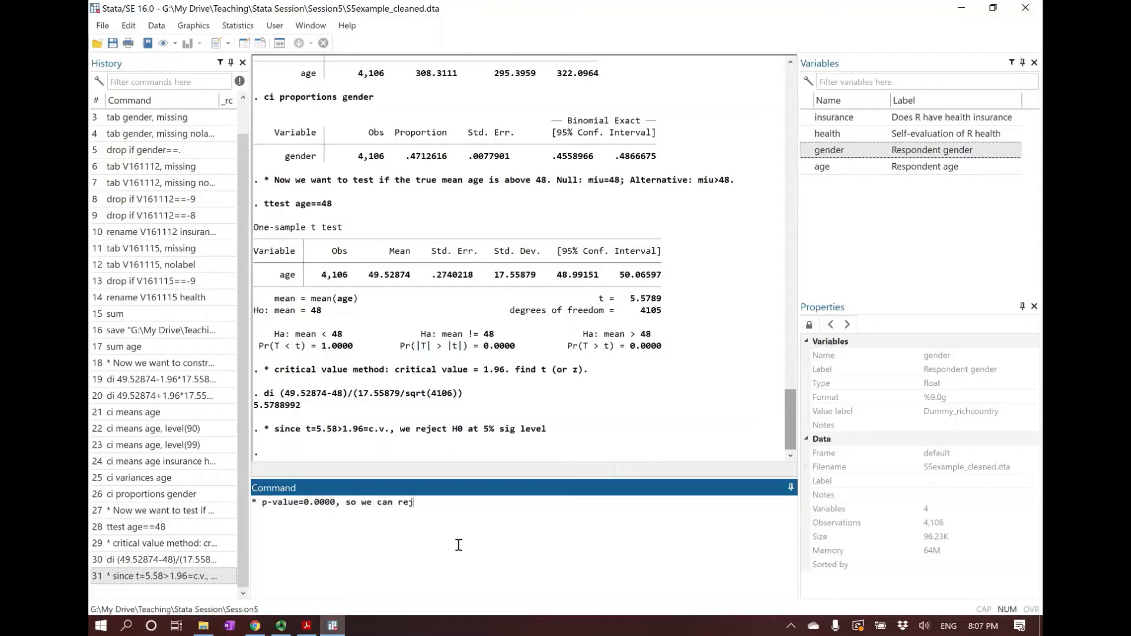
pyautogui.write('ect H0 at 1%, 5%, and 10% sig ')
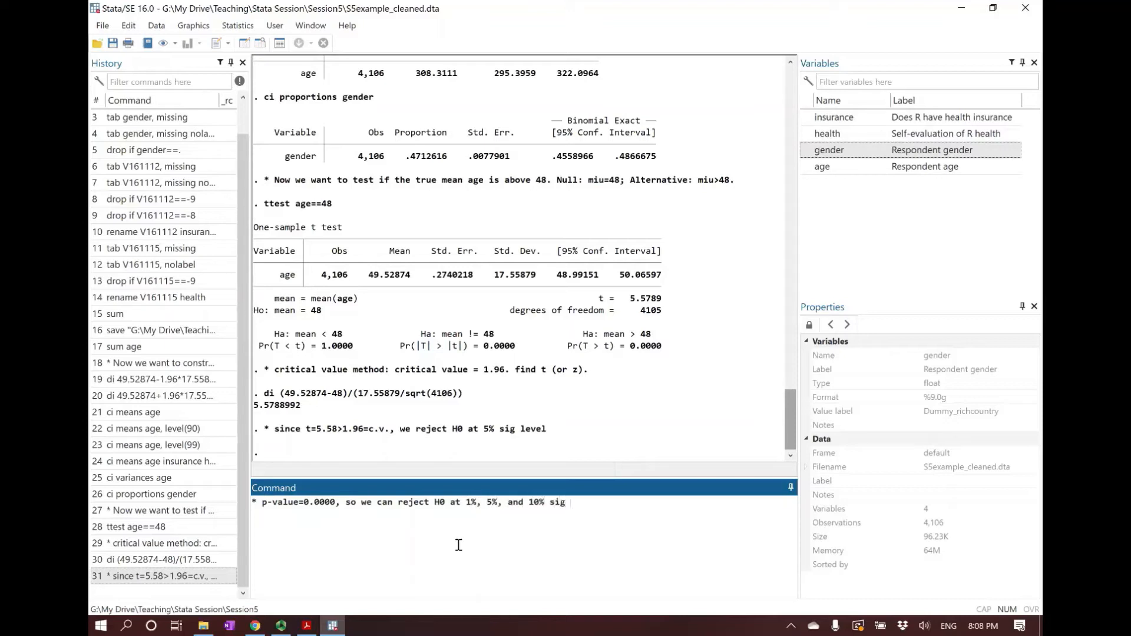
pyautogui.write('level.')
# Complete the p-value comment with "The true mean age for U.S residents is different from 48." and submit it
pyautogui.write('The true mean age for U.S ')
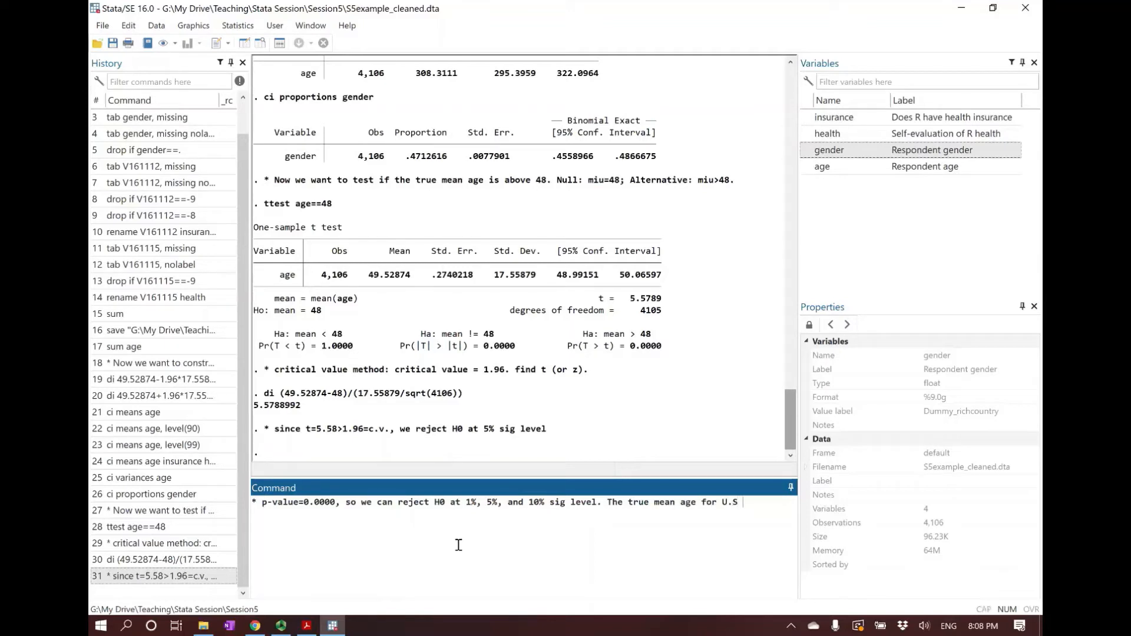
pyautogui.write('residents is different from ')
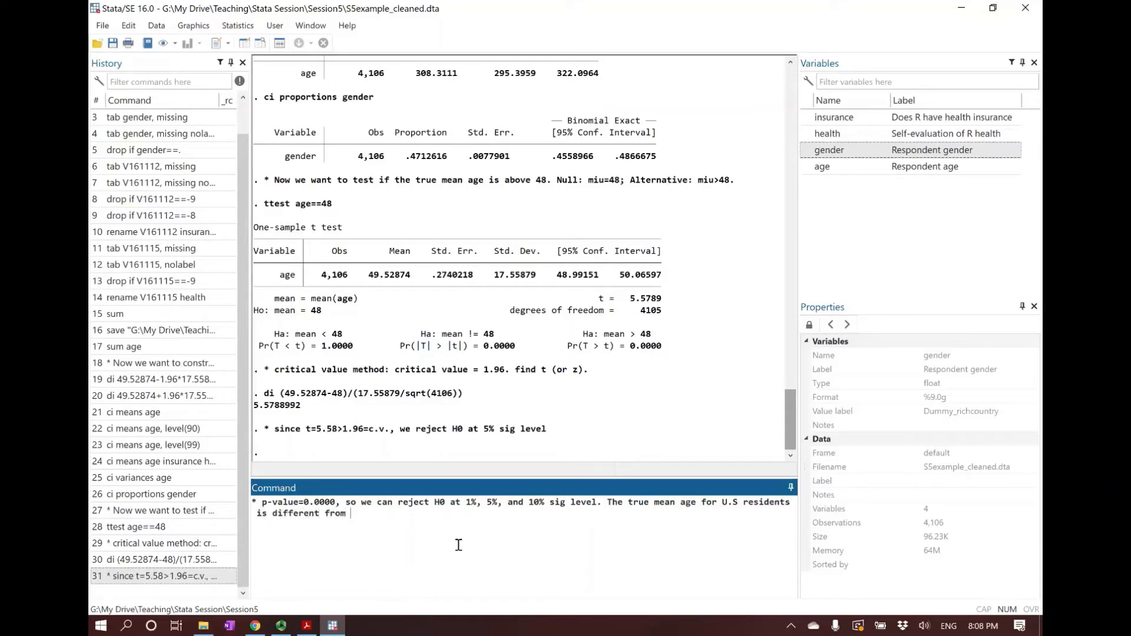
pyautogui.write('48.')
pyautogui.moveTo(567, 347); pyautogui.dragTo(664, 354)
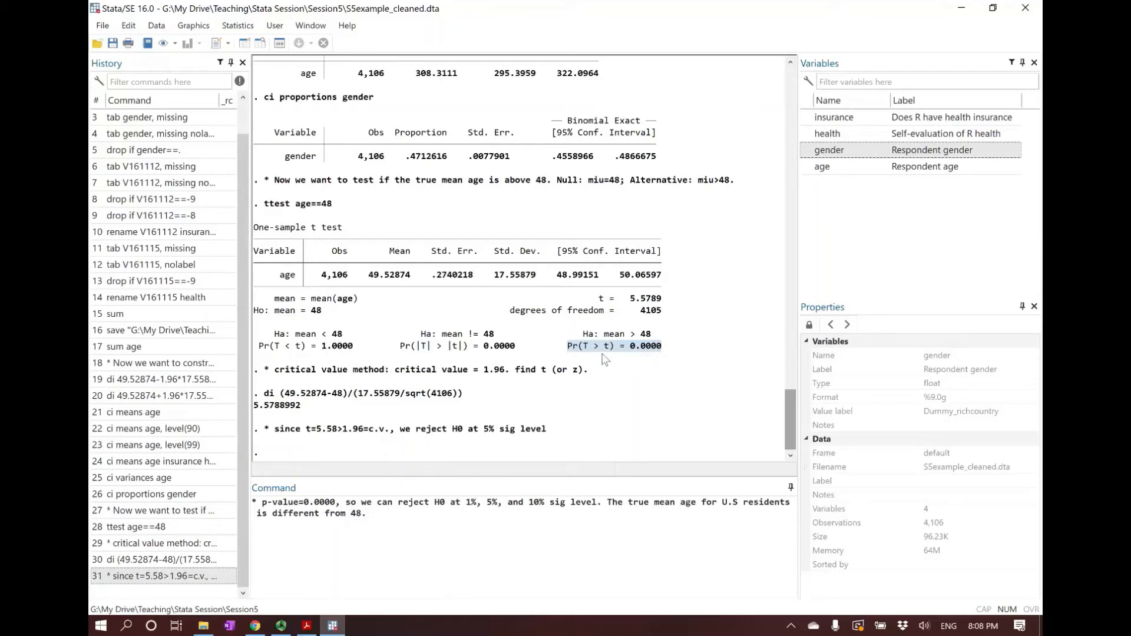
pyautogui.click(595, 536)
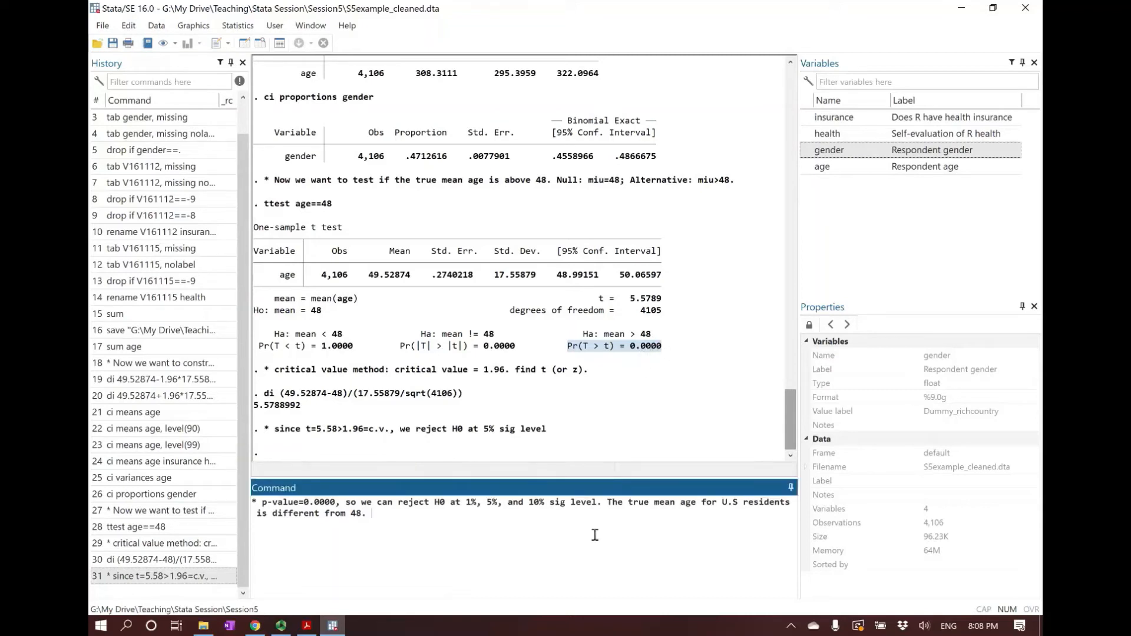
pyautogui.press('Return')
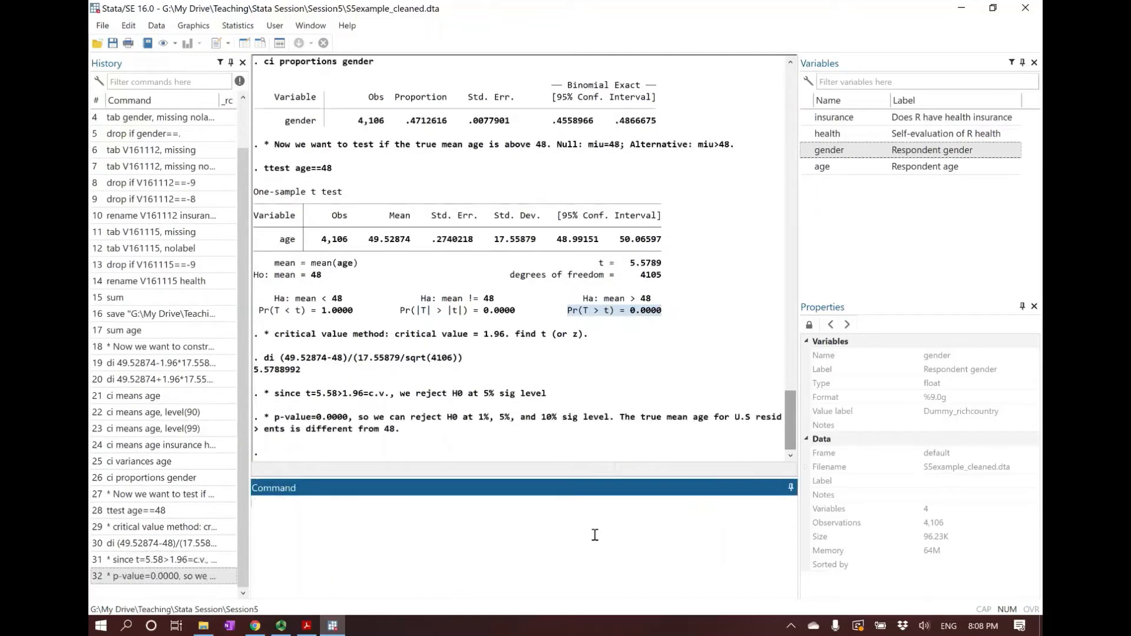
# Review the ttest command and its confidence interval heading against the earlier ci means commands that use the level option
pyautogui.click(664, 333)
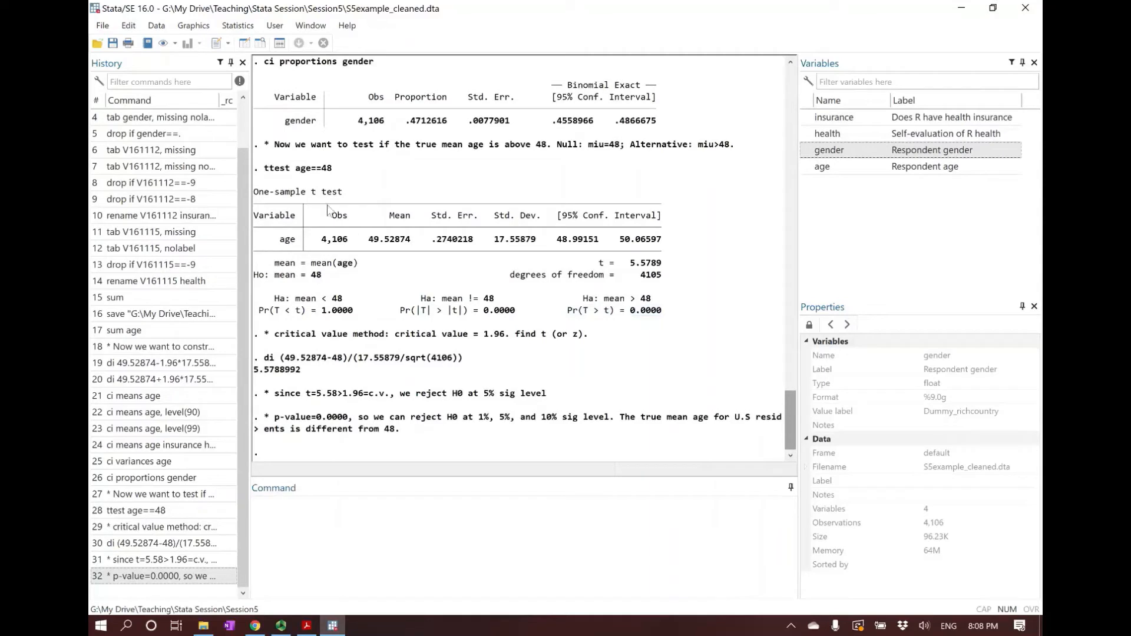
pyautogui.moveTo(264, 171); pyautogui.dragTo(335, 171)
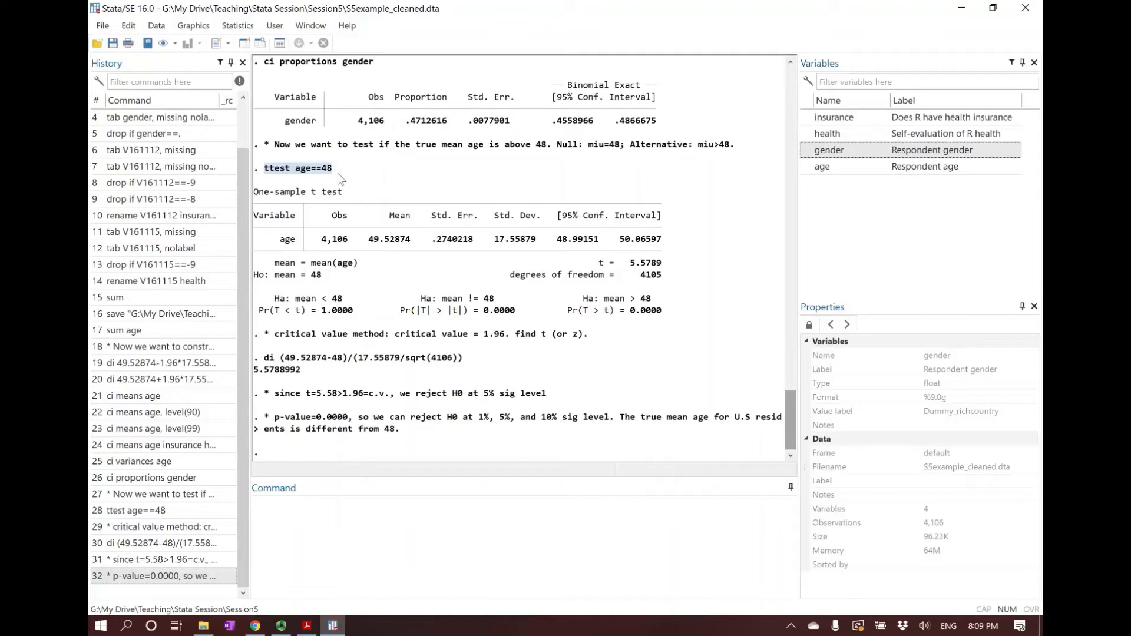
pyautogui.click(340, 176)
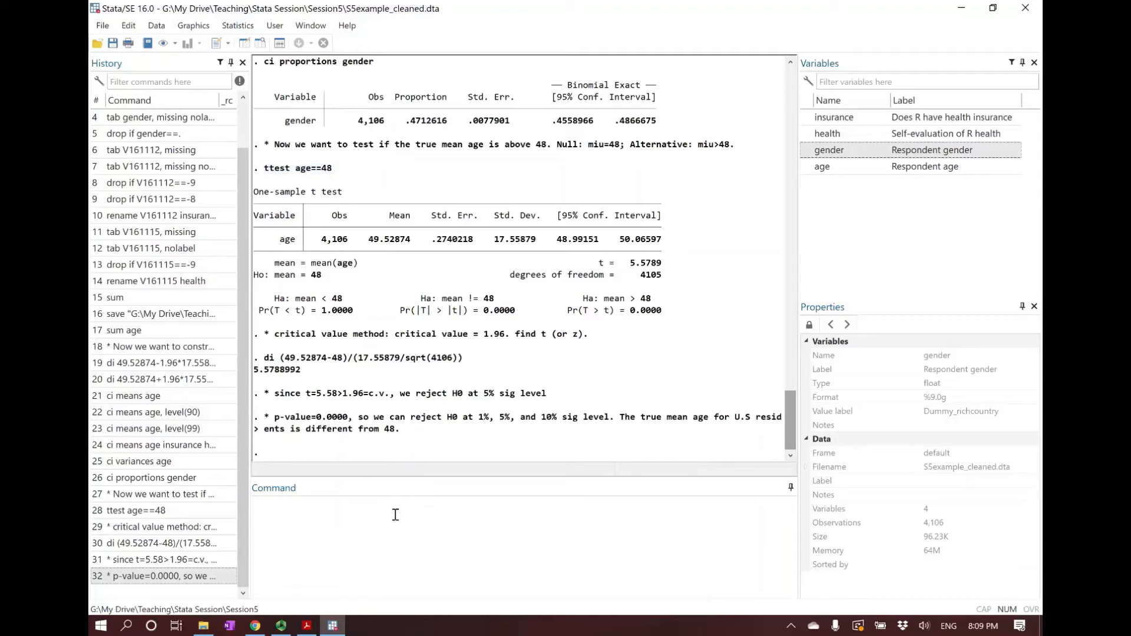
pyautogui.moveTo(558, 218); pyautogui.dragTo(664, 222)
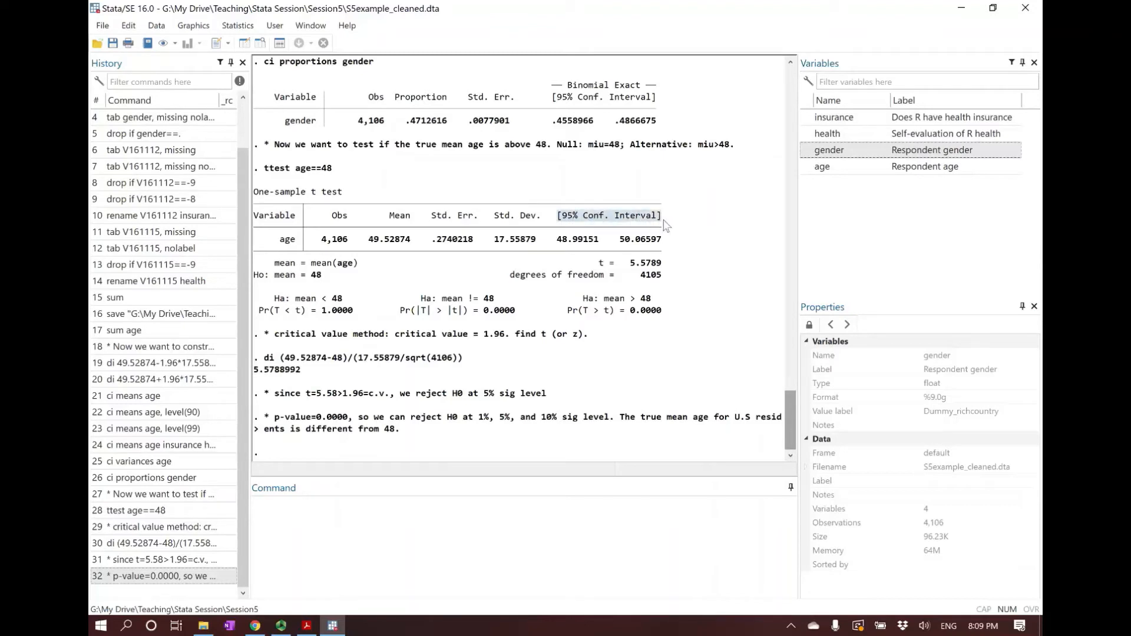
pyautogui.click(615, 239)
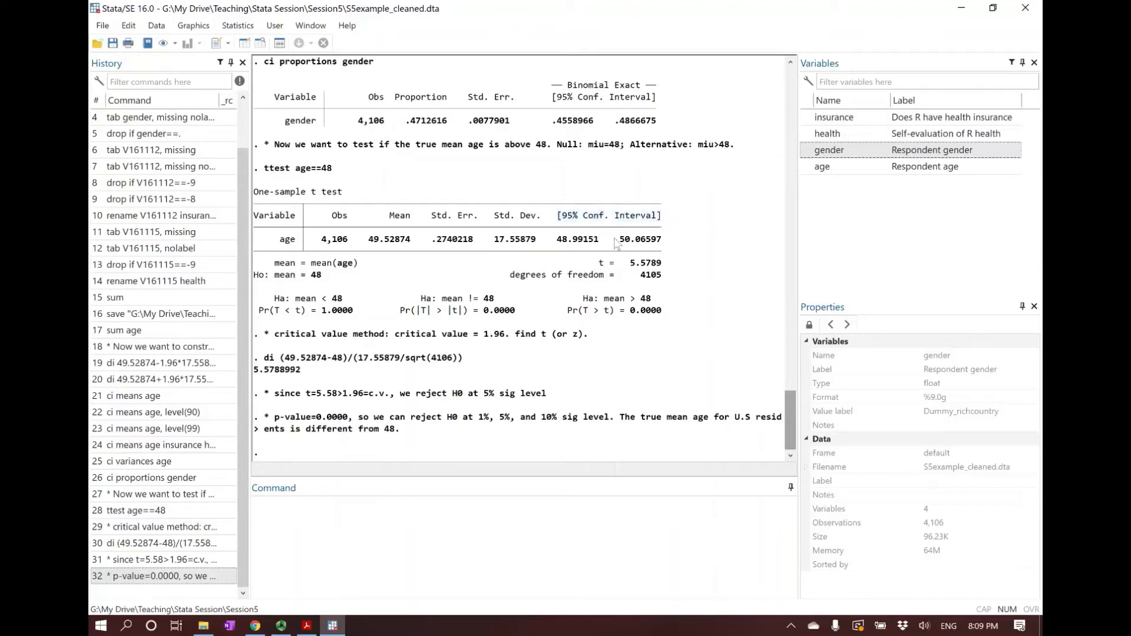
pyautogui.scroll(9, 482, 270)
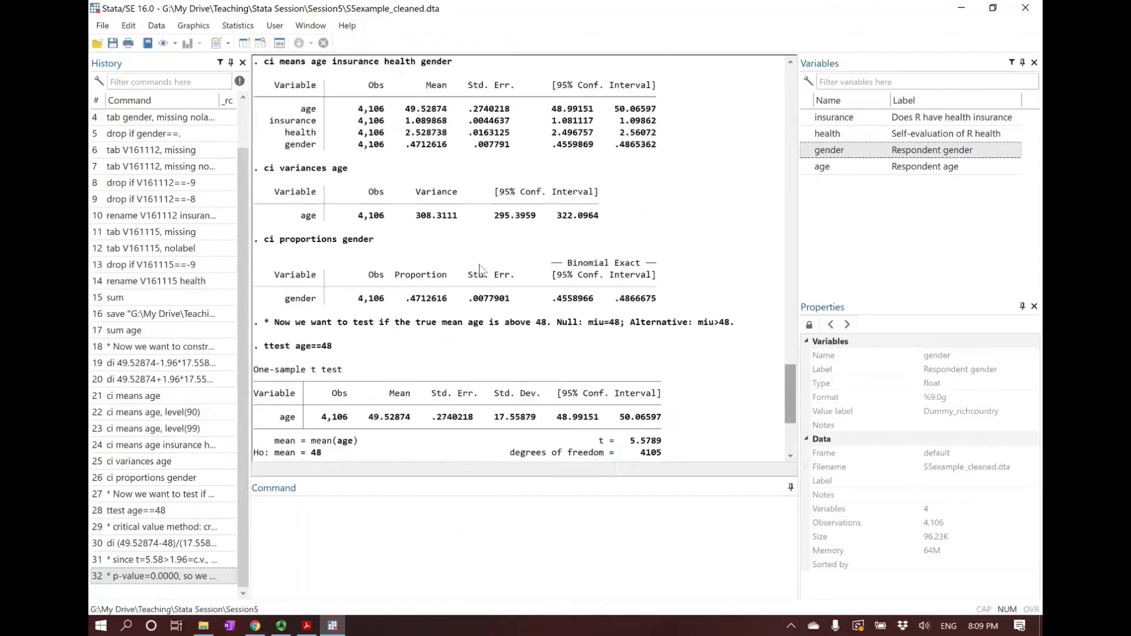
pyautogui.scroll(-1, 477, 268)
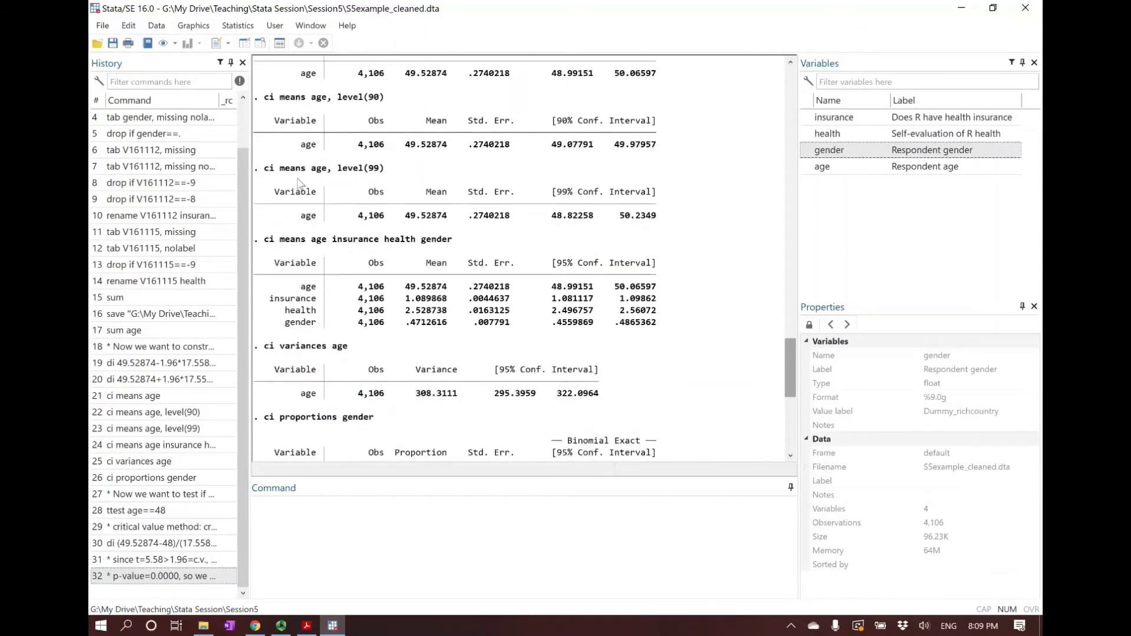
pyautogui.scroll(-1, 436, 266)
pyautogui.scroll(-8, 436, 266)
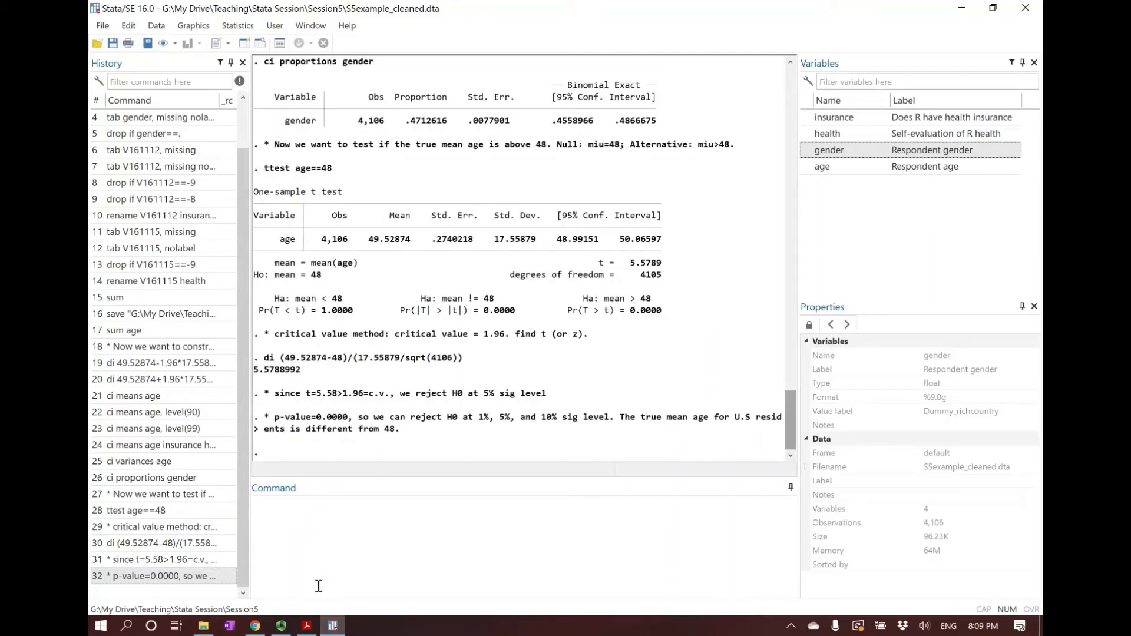
# Run the one-sample t test of age against 48 with a 90% confidence level: ttest age==48, level(90)
pyautogui.click(424, 532)
pyautogui.write('tt')
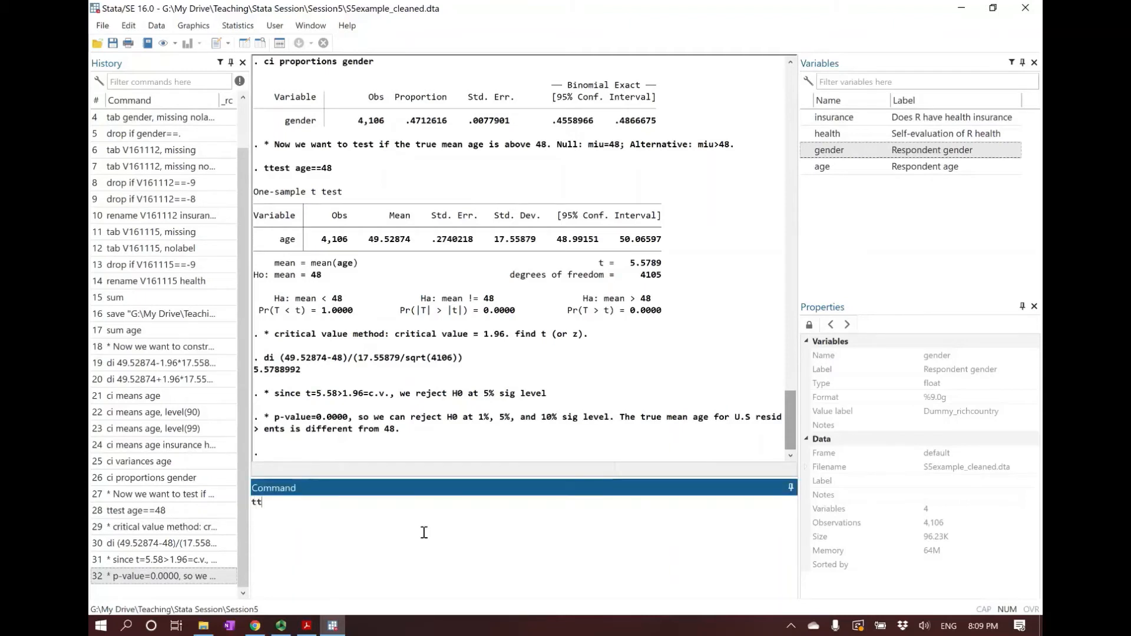
pyautogui.write('est age==48, level(')
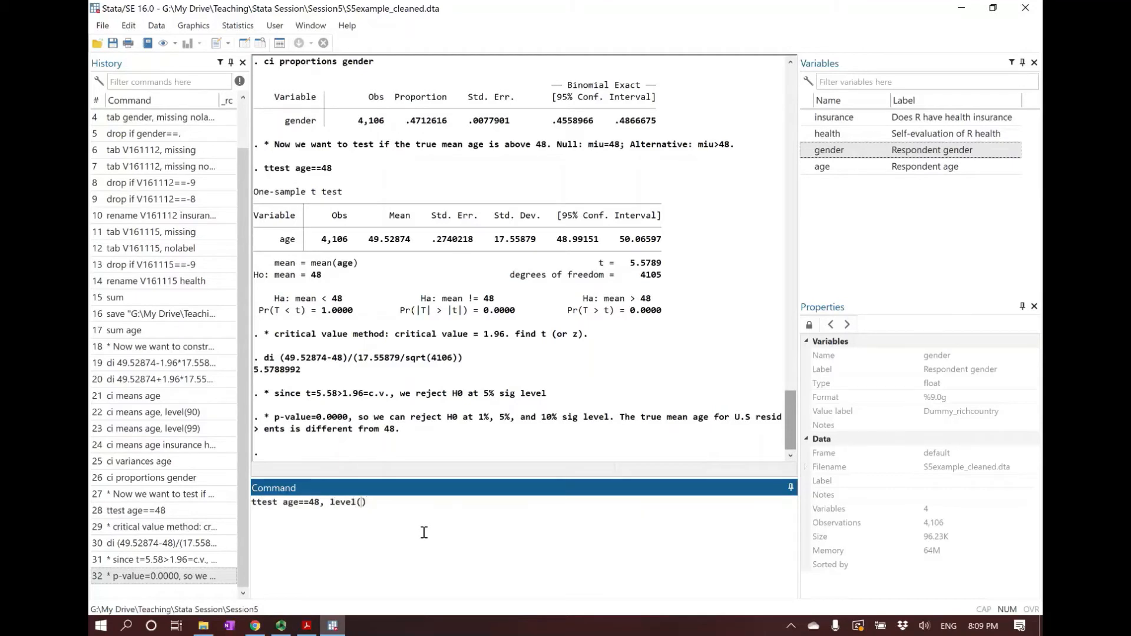
pyautogui.write('90')
pyautogui.press('Return')
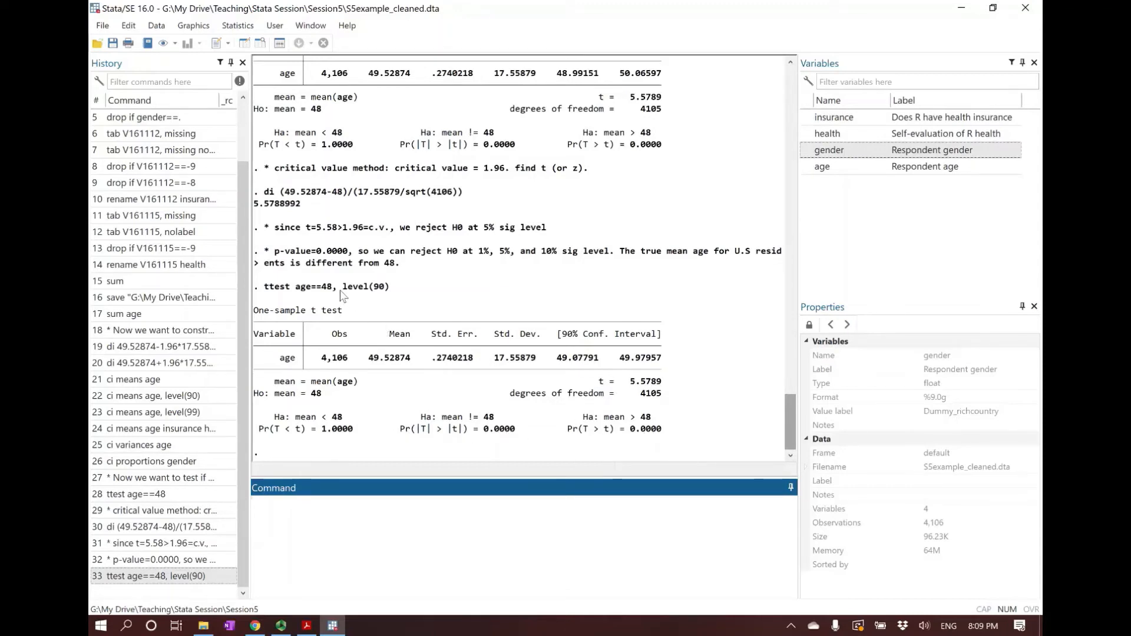
# Examine the level(90) option in the submitted command and the matching confidence interval heading in its output
pyautogui.moveTo(342, 287); pyautogui.dragTo(394, 296)
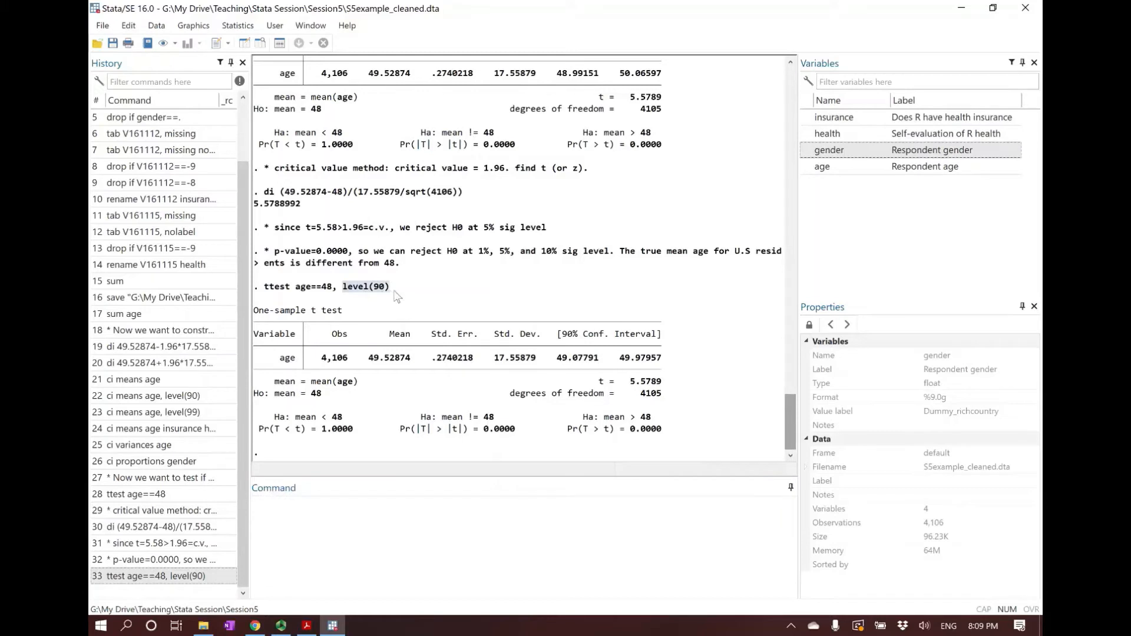
pyautogui.moveTo(554, 335); pyautogui.dragTo(667, 346)
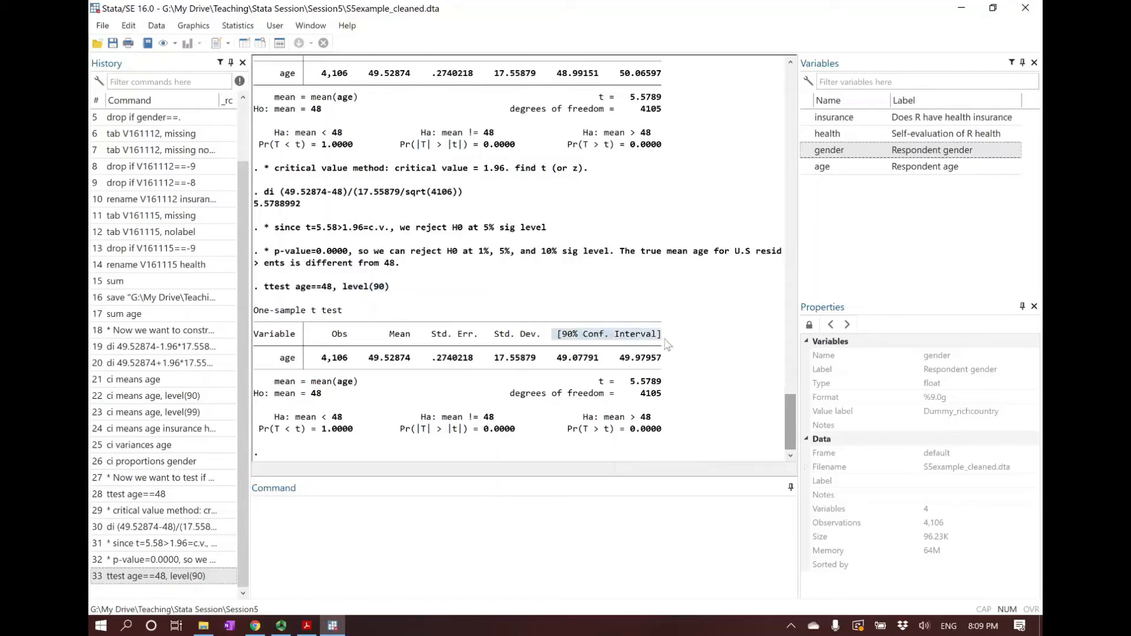
pyautogui.click(667, 346)
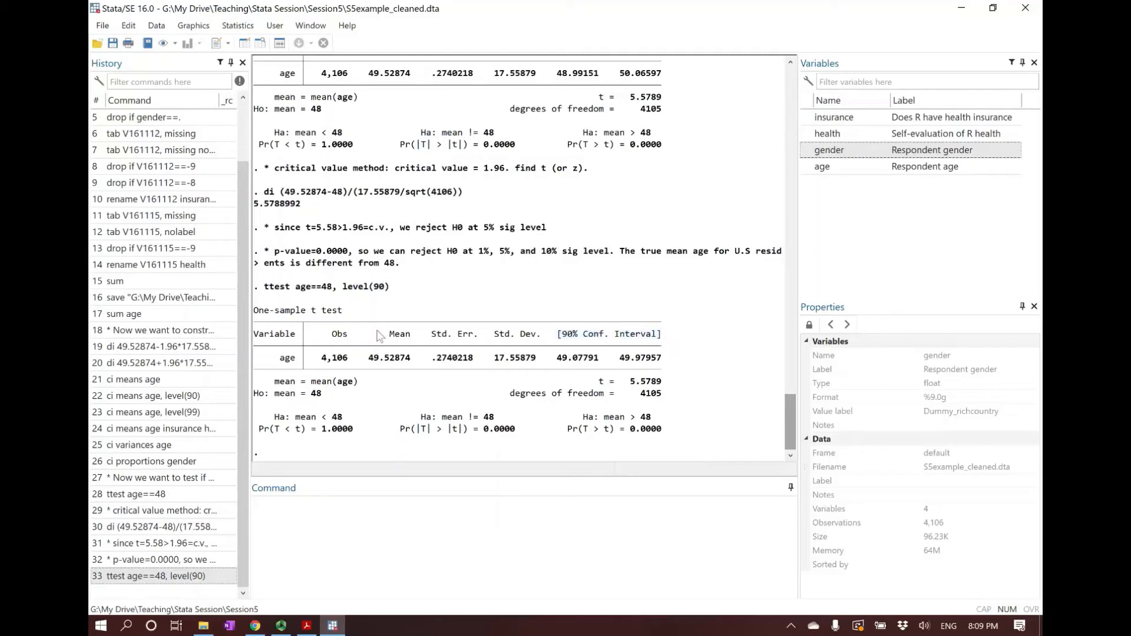
pyautogui.moveTo(389, 288); pyautogui.dragTo(334, 297)
pyautogui.click(337, 291)
# Switch to the lecture slides in Adobe Acrobat Reader and view the two-sample Hypothesis Testing slide
pyautogui.click(306, 625)
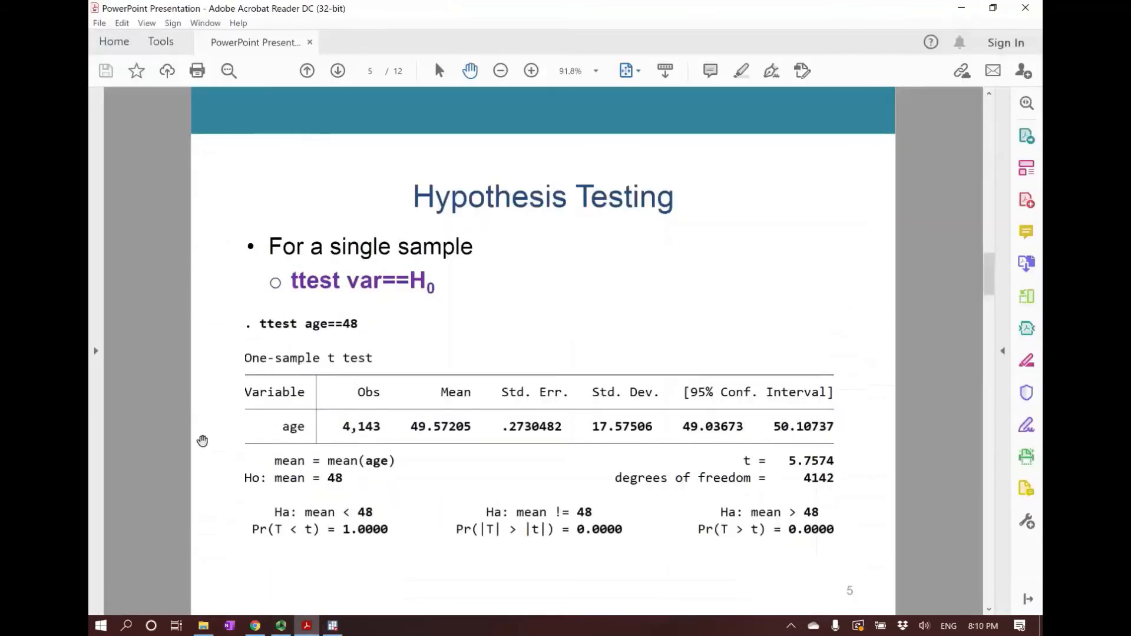
pyautogui.scroll(-1, 202, 441)
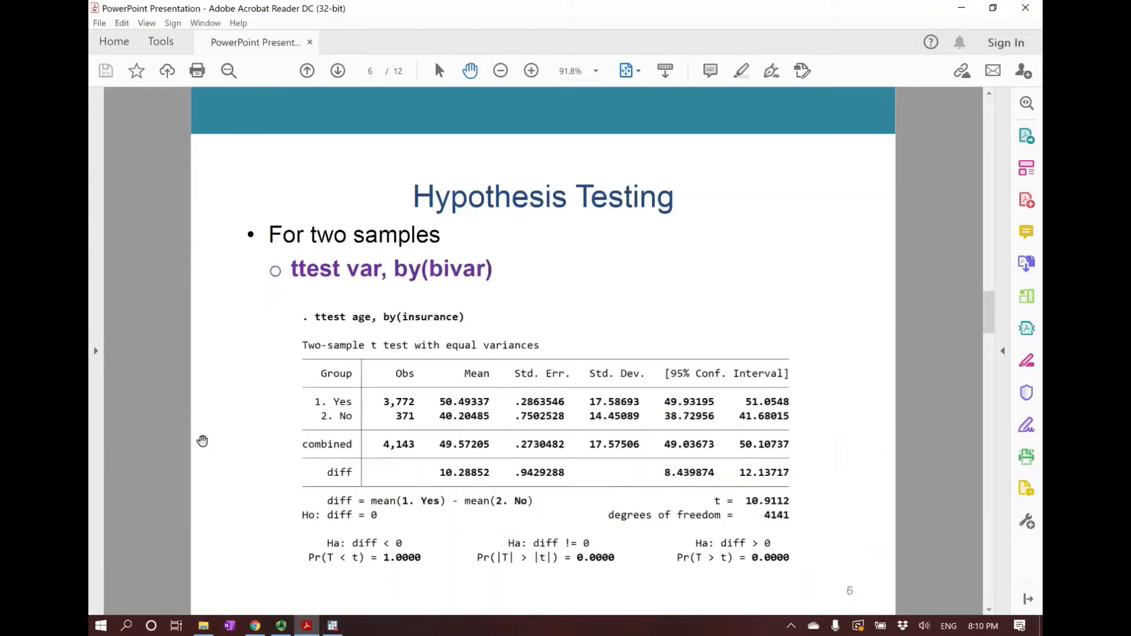
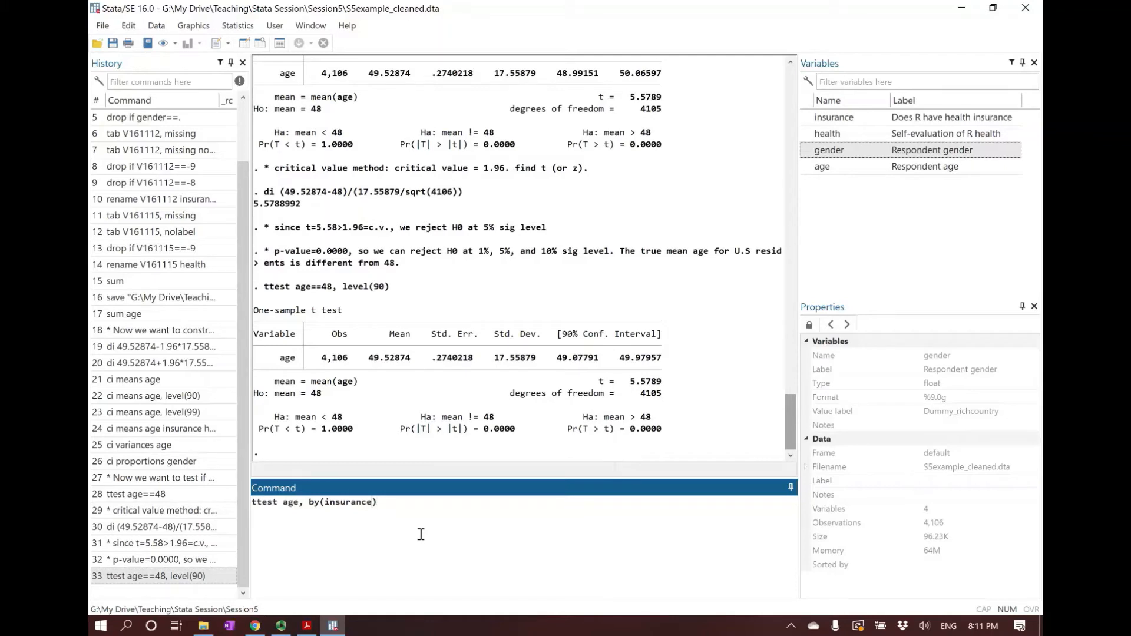
# Run the two-sample t test ttest age, by(insurance) and examine the Yes, No and combined rows of its output
pyautogui.press('Return')
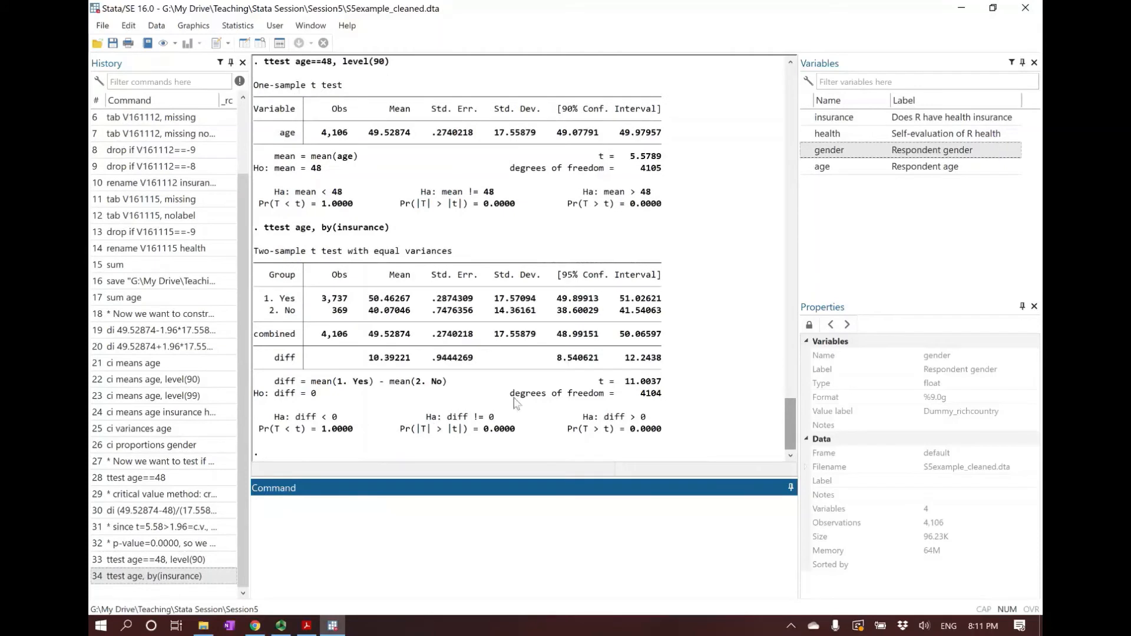
pyautogui.click(258, 231)
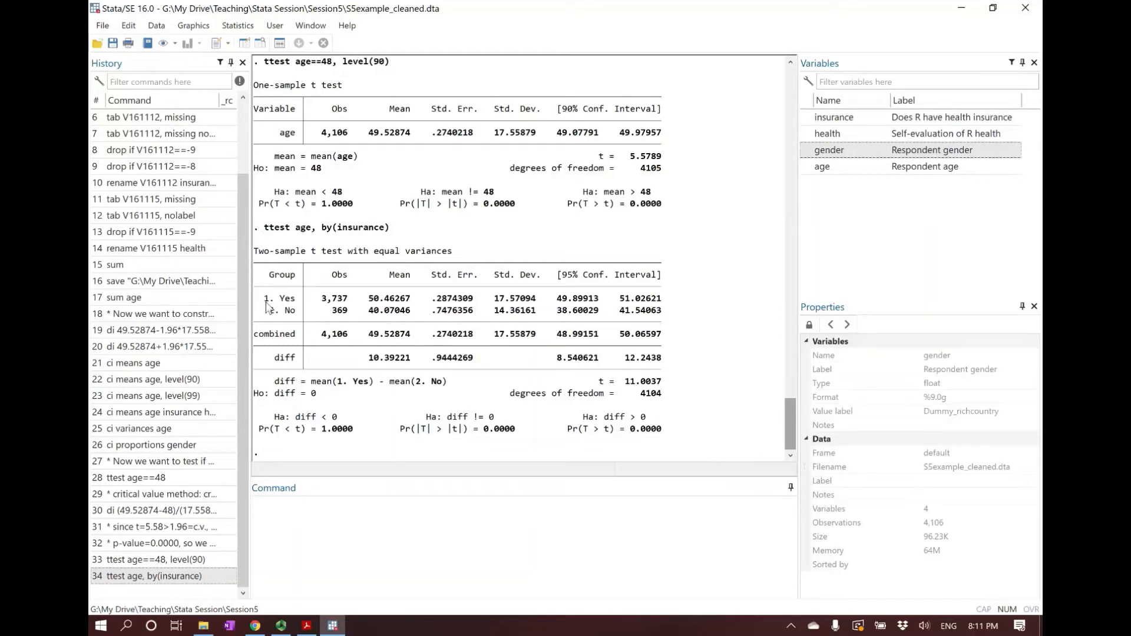
pyautogui.moveTo(259, 300); pyautogui.dragTo(673, 308)
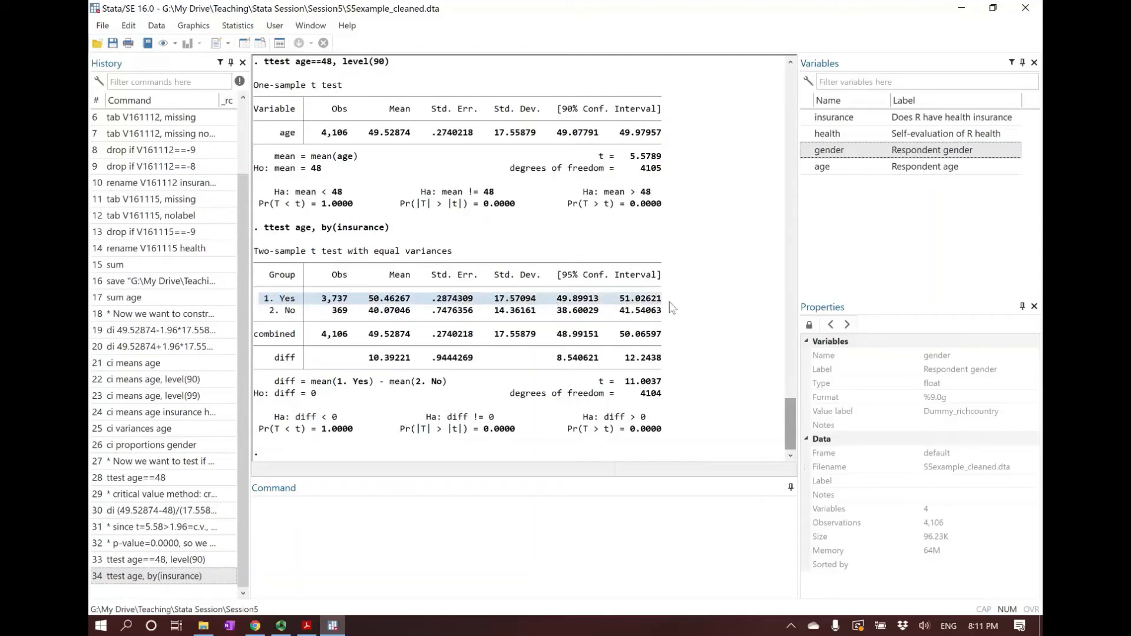
pyautogui.click(256, 313)
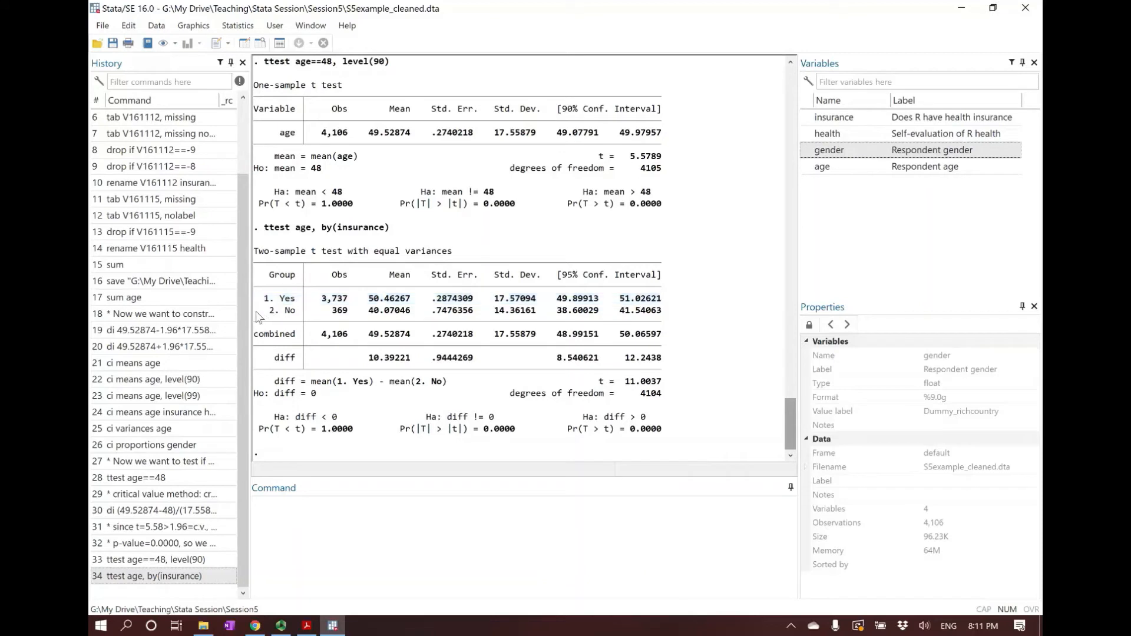
pyautogui.moveTo(255, 312); pyautogui.dragTo(550, 311)
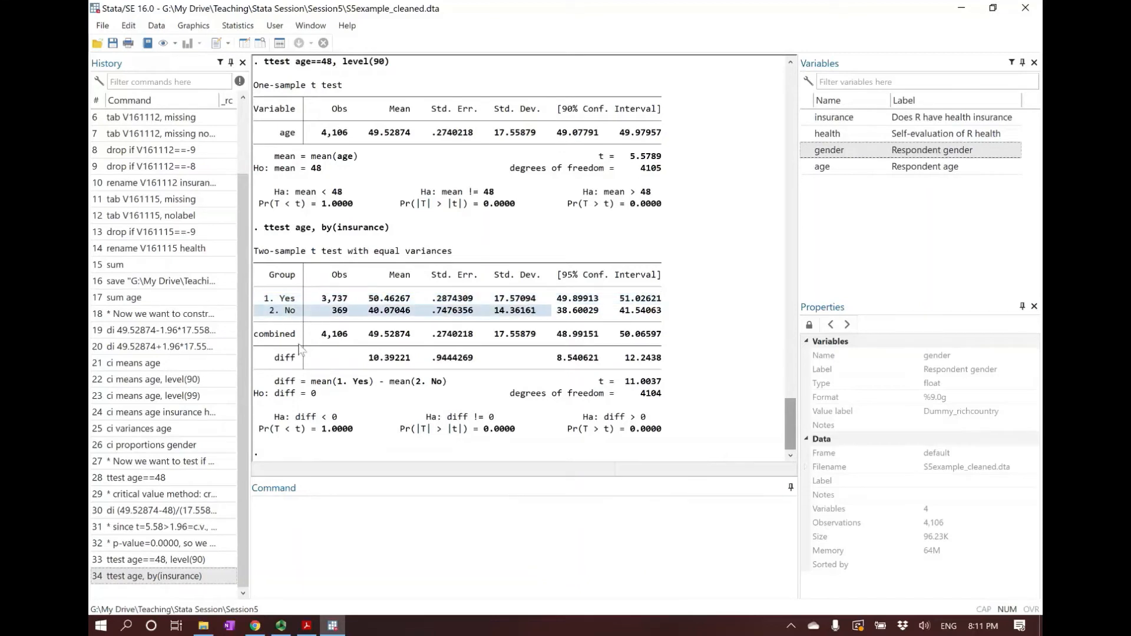
pyautogui.click(260, 338)
pyautogui.moveTo(318, 333); pyautogui.dragTo(687, 339)
pyautogui.click(649, 347)
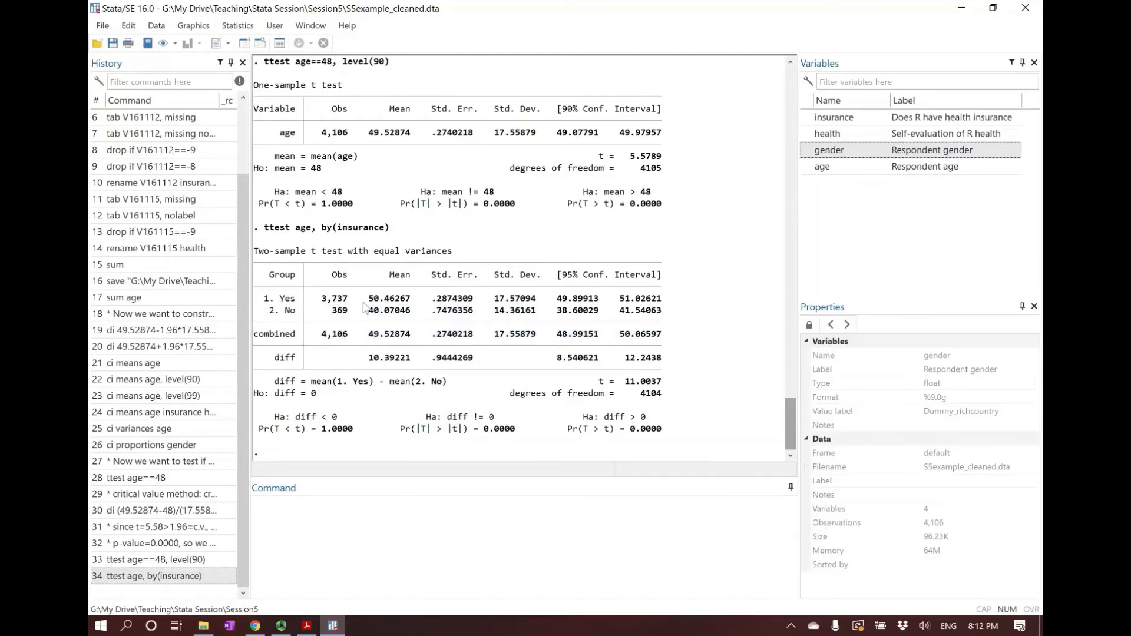
# Compare the mean ages of the two insurance groups, and examine the null hypothesis, the two-sided alternative and its p-value
pyautogui.moveTo(370, 301); pyautogui.dragTo(384, 304)
pyautogui.moveTo(281, 312); pyautogui.dragTo(299, 318)
pyautogui.moveTo(369, 312); pyautogui.dragTo(378, 313)
pyautogui.moveTo(257, 398); pyautogui.dragTo(312, 405)
pyautogui.click(317, 398)
pyautogui.moveTo(422, 417); pyautogui.dragTo(502, 418)
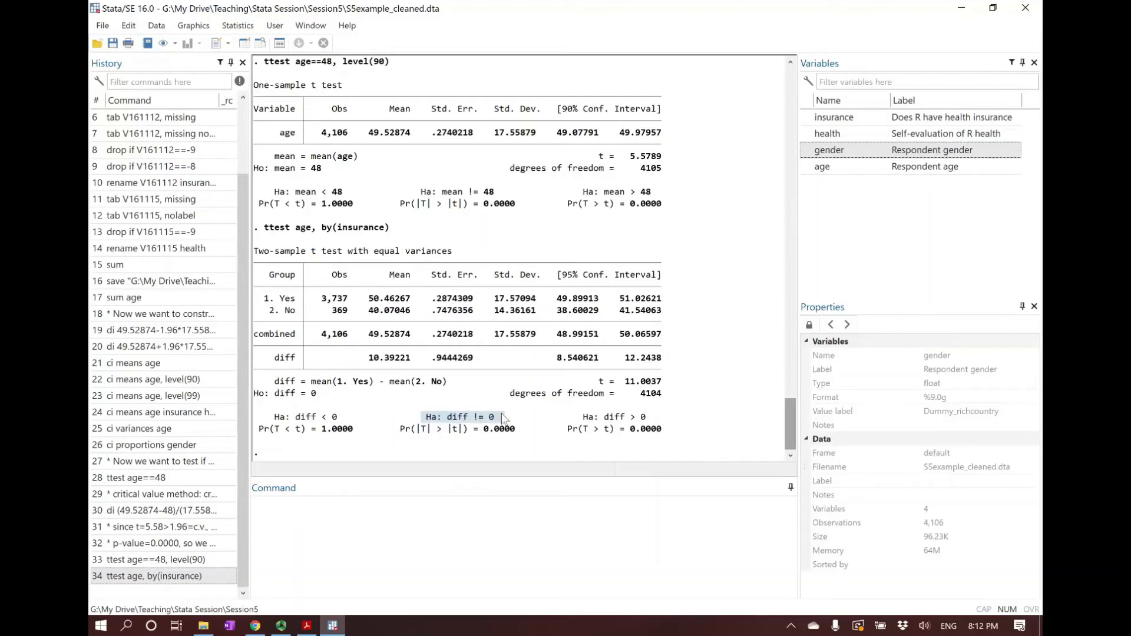
pyautogui.moveTo(481, 429); pyautogui.dragTo(515, 438)
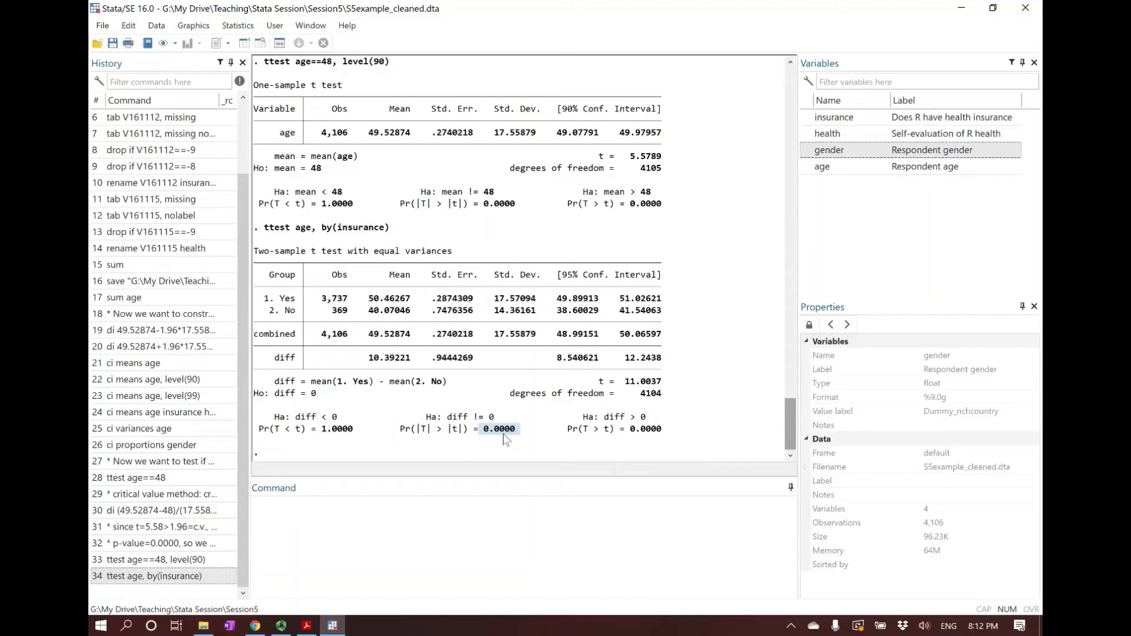
# Examine the confidence interval for the insurance groups' age difference against the hypothesized difference and the two-sided p-value
pyautogui.click(505, 439)
pyautogui.moveTo(555, 357); pyautogui.dragTo(660, 354)
pyautogui.click(577, 366)
pyautogui.moveTo(557, 357); pyautogui.dragTo(660, 364)
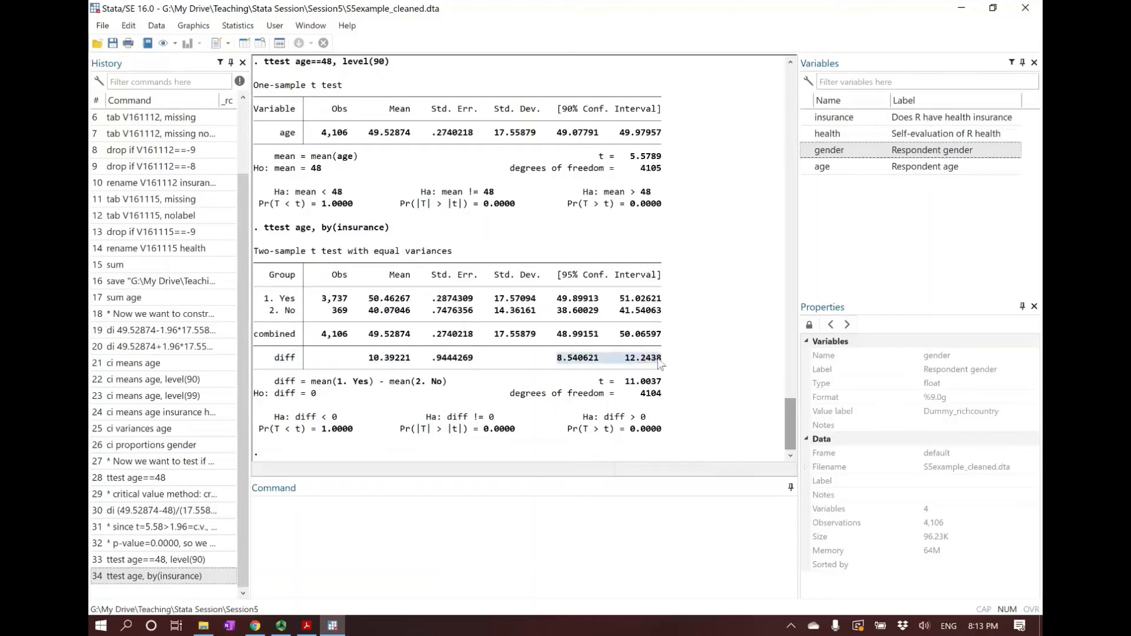
pyautogui.click(604, 420)
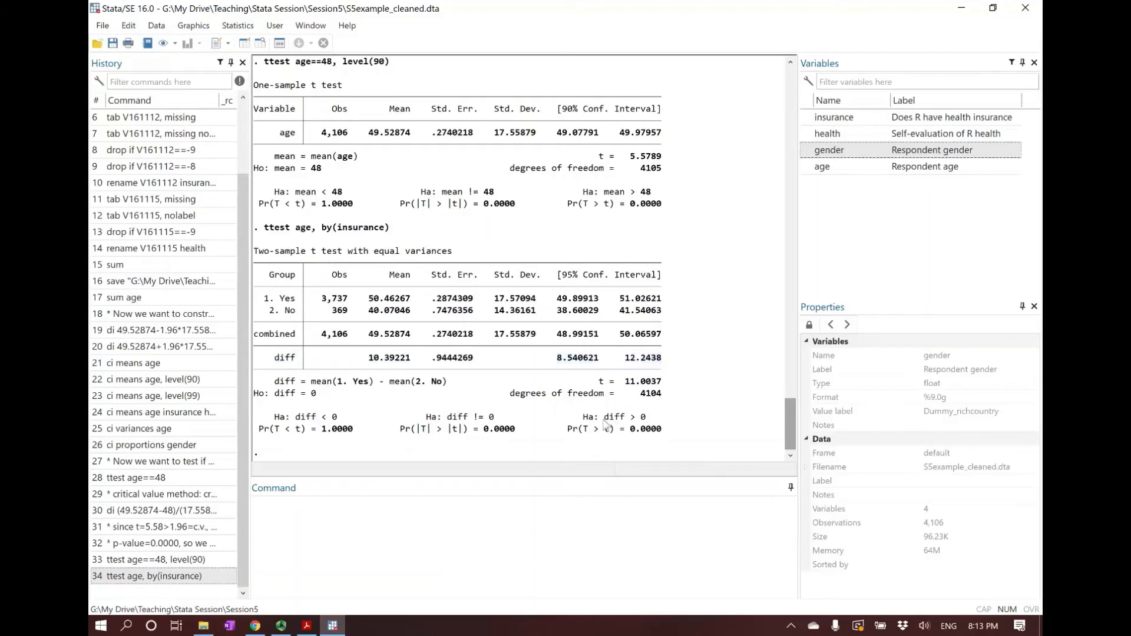
pyautogui.moveTo(603, 420); pyautogui.dragTo(626, 420)
pyautogui.click(631, 421)
pyautogui.moveTo(486, 434); pyautogui.dragTo(515, 437)
pyautogui.click(515, 435)
# Run a two-sample t test of age by gender: ttest age, by(gender)
pyautogui.click(488, 531)
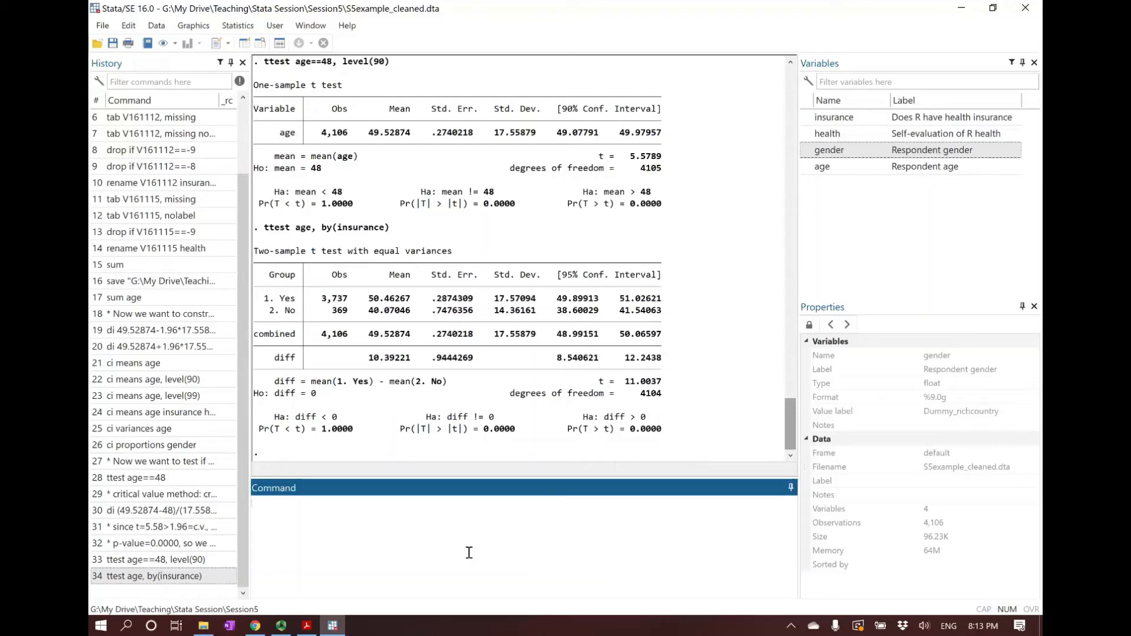
pyautogui.write('t')
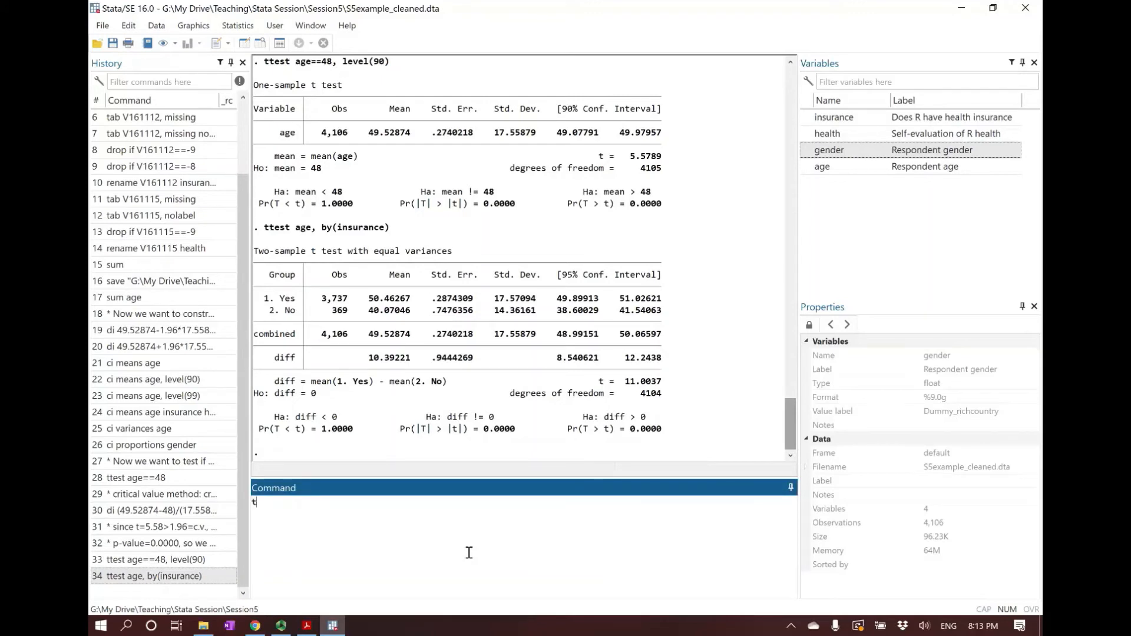
pyautogui.write('test age, by')
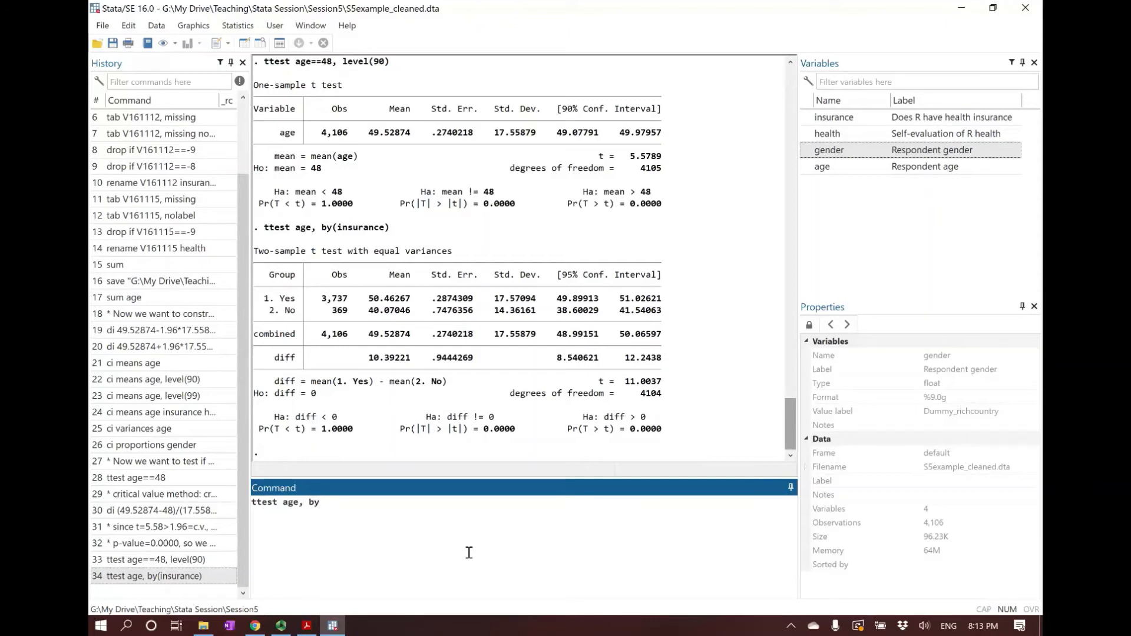
pyautogui.write('(gender')
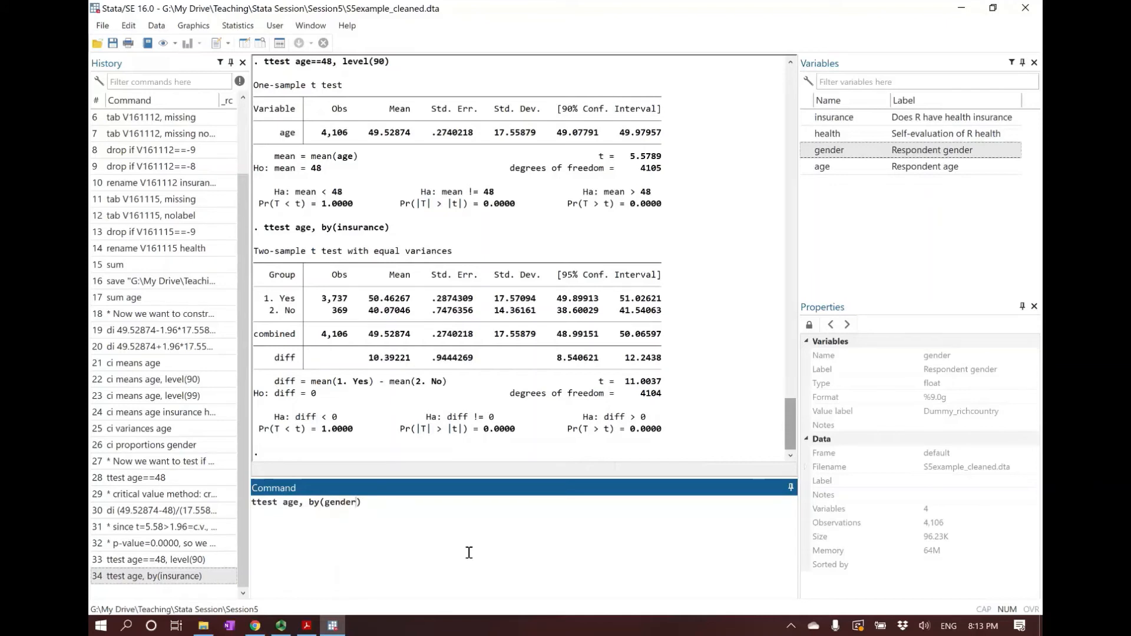
pyautogui.press('Left')
pyautogui.press('Left')
pyautogui.press('Left')
pyautogui.press('Left')
pyautogui.press('Left')
pyautogui.press('Left')
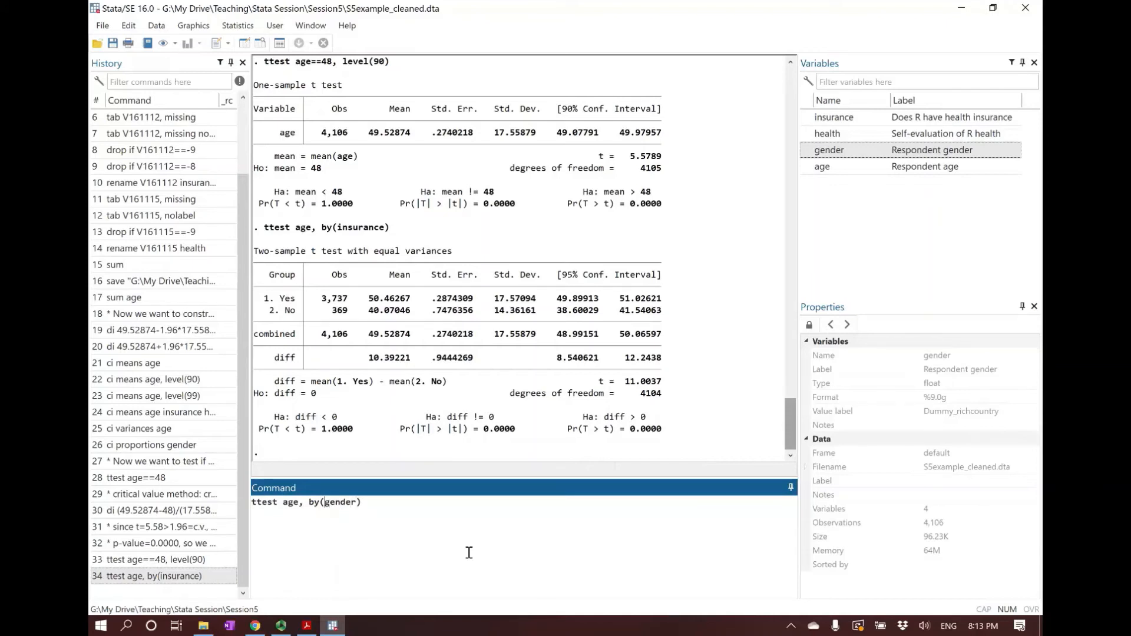
pyautogui.press('Right')
pyautogui.press('Return')
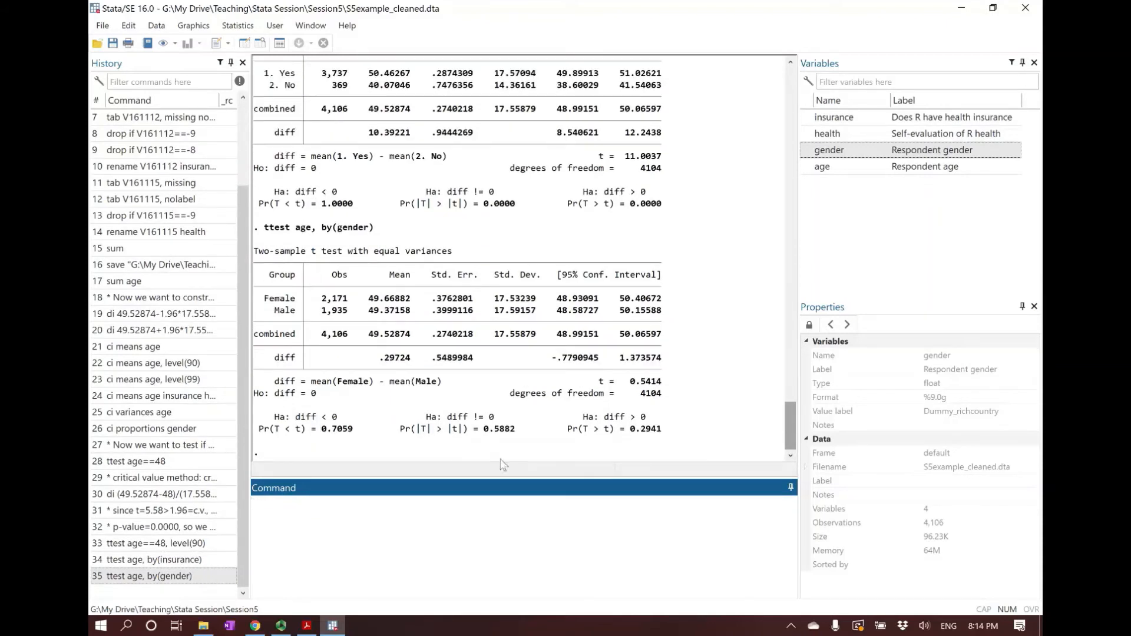
# Examine the two-sided p-value in the output of the age by gender t test
pyautogui.moveTo(401, 430); pyautogui.dragTo(523, 434)
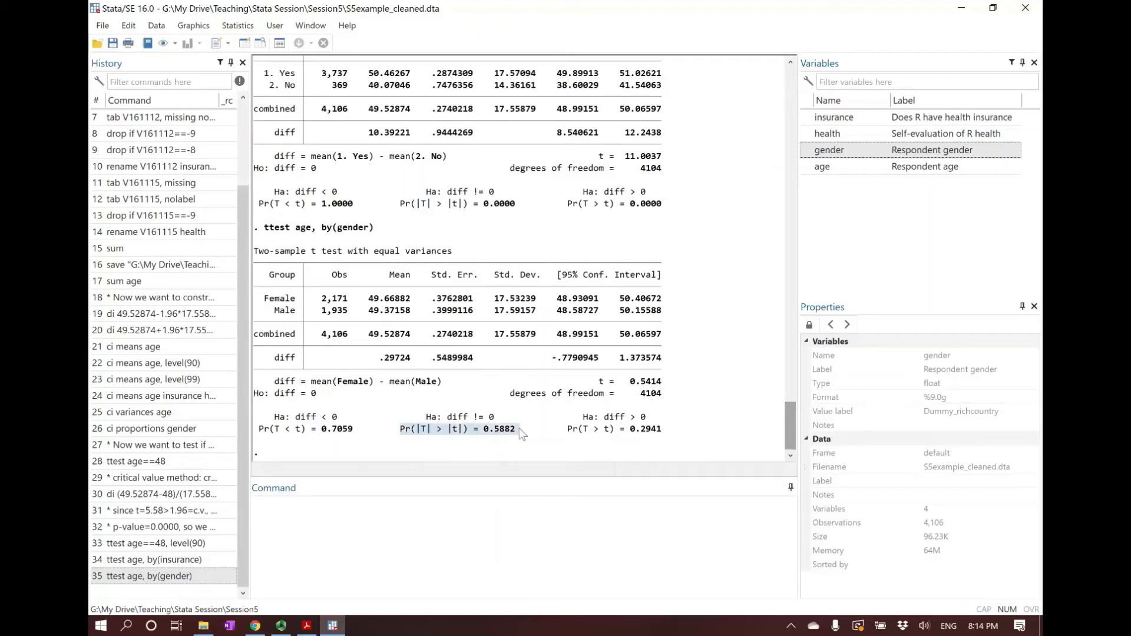
pyautogui.click(489, 438)
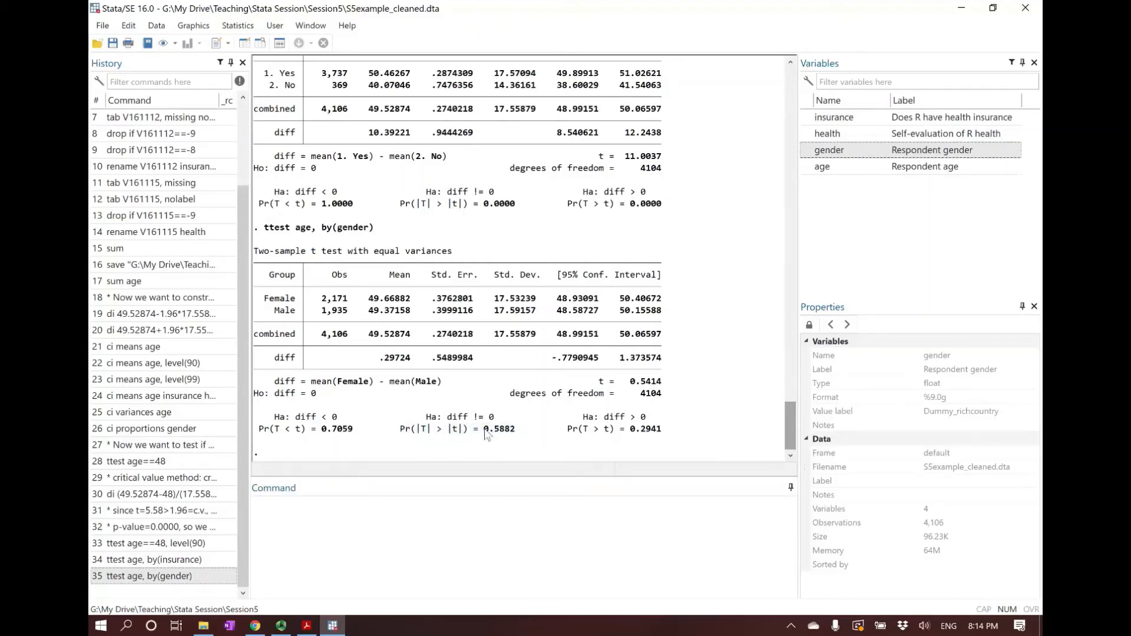
pyautogui.moveTo(483, 434); pyautogui.dragTo(516, 435)
pyautogui.click(514, 434)
pyautogui.click(406, 533)
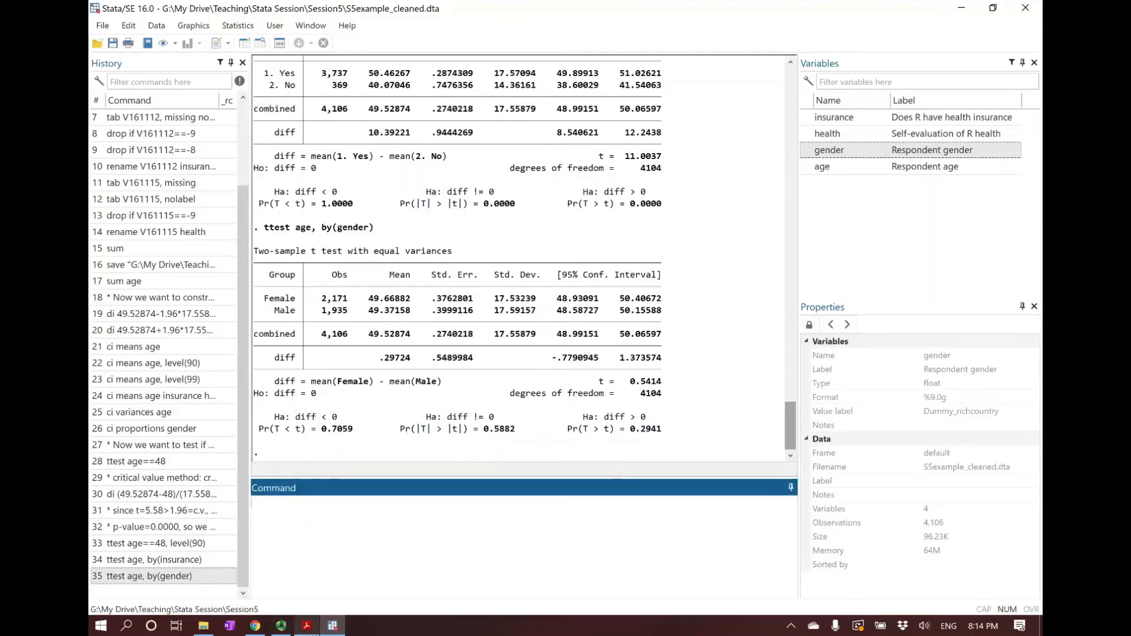
# Review the by(bivar) syntax on the two-sample slide in Adobe Acrobat Reader, then return to Stata
pyautogui.click(307, 626)
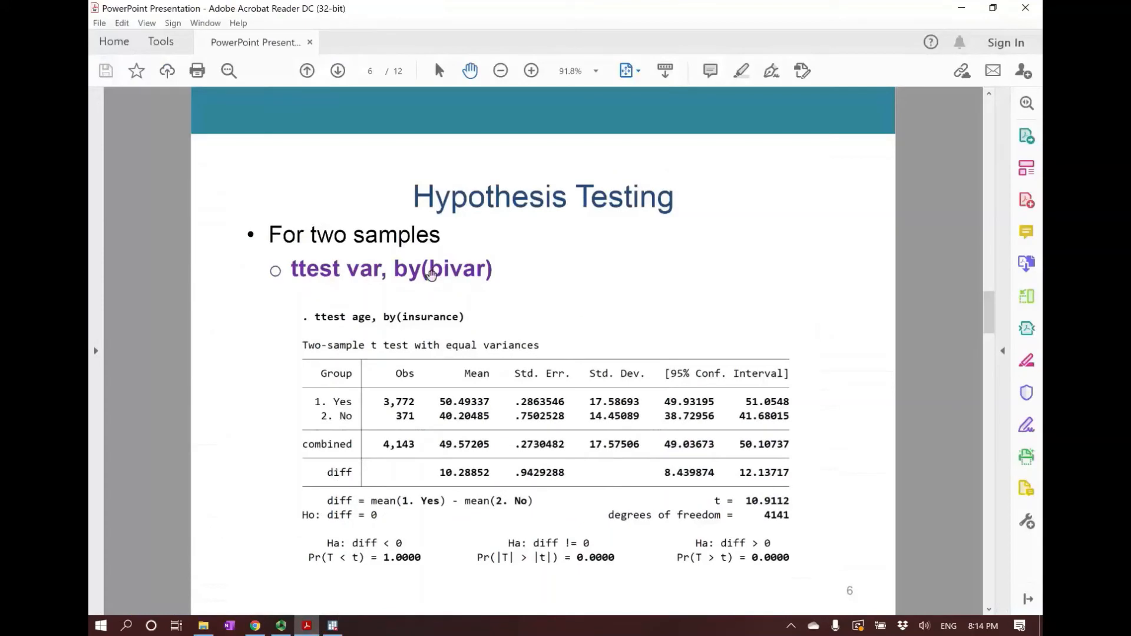
pyautogui.moveTo(429, 270); pyautogui.dragTo(482, 270)
pyautogui.click(479, 266)
pyautogui.click(332, 626)
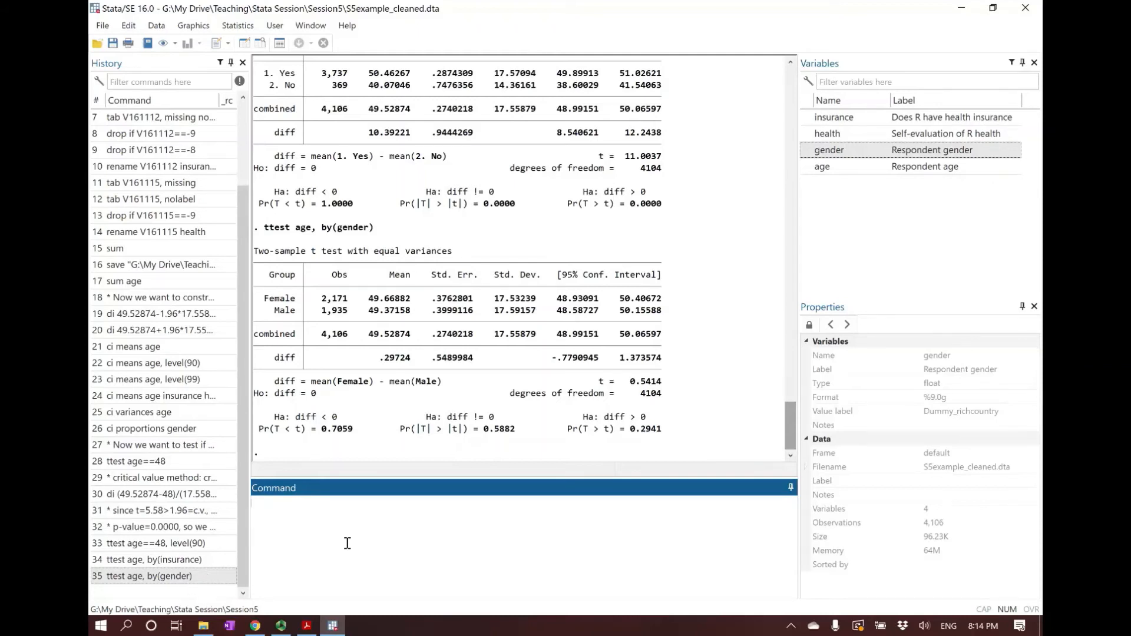
# Try to run the two-sample t test of age by self-evaluated health: ttest age, by(health)
pyautogui.click(164, 576)
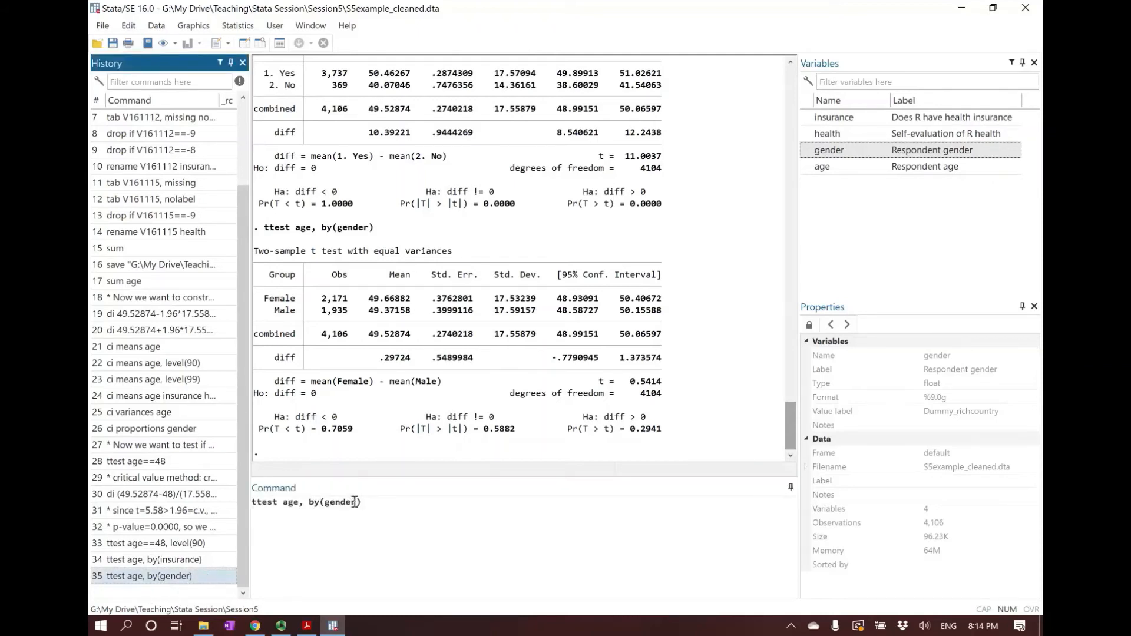
pyautogui.click(417, 512)
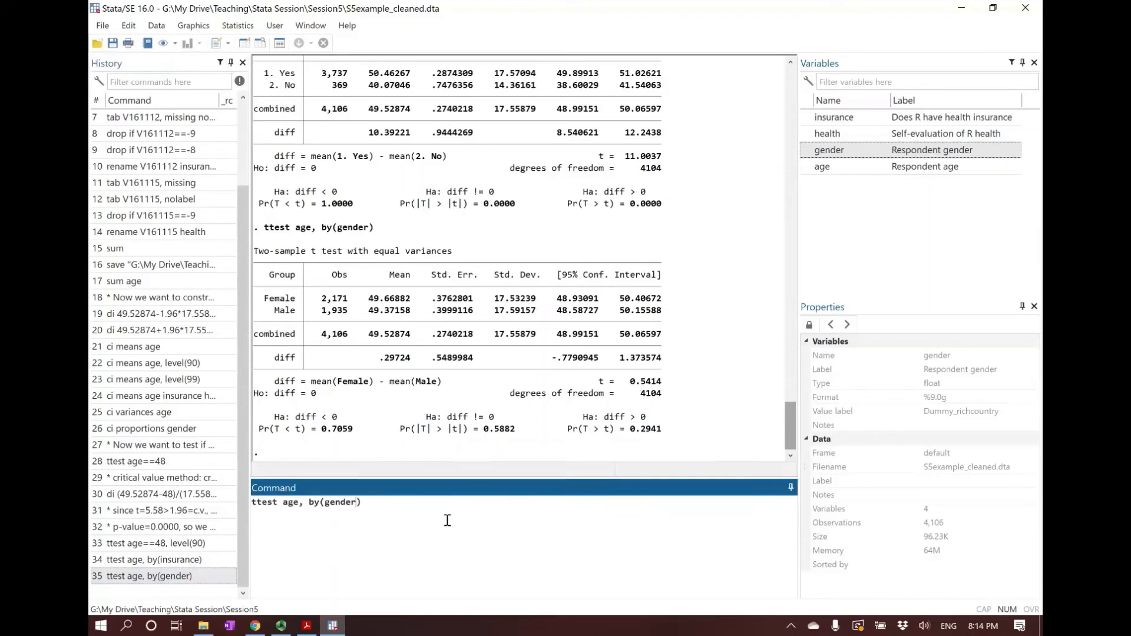
pyautogui.press('BackSpace')
pyautogui.press('BackSpace')
pyautogui.press('BackSpace')
pyautogui.press('BackSpace')
pyautogui.press('BackSpace')
pyautogui.press('BackSpace')
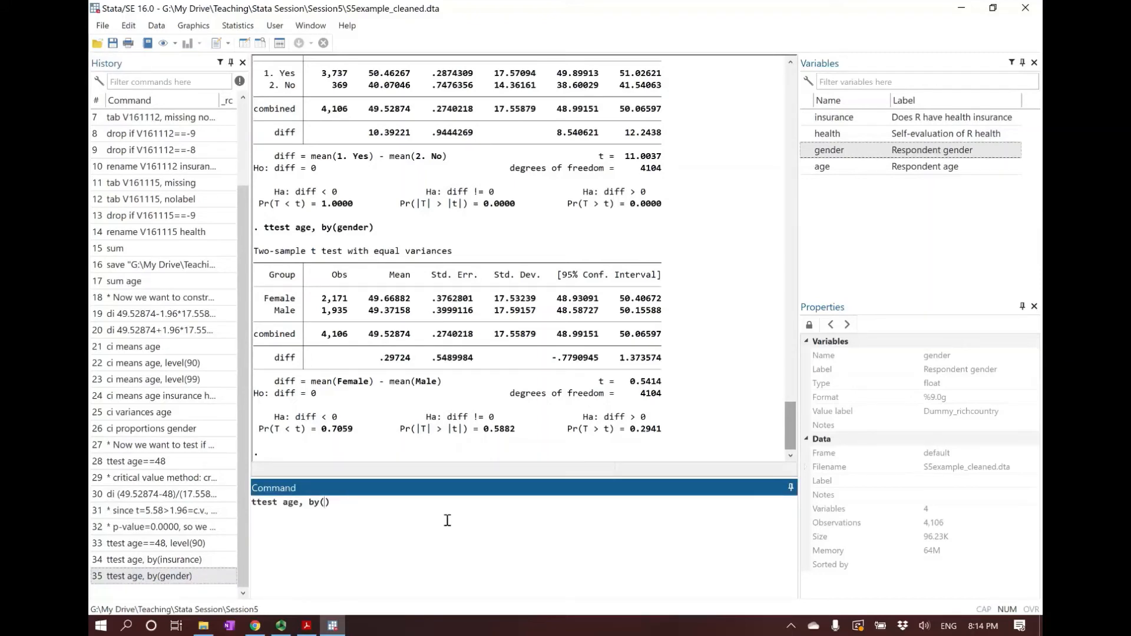
pyautogui.write('health')
pyautogui.press('Return')
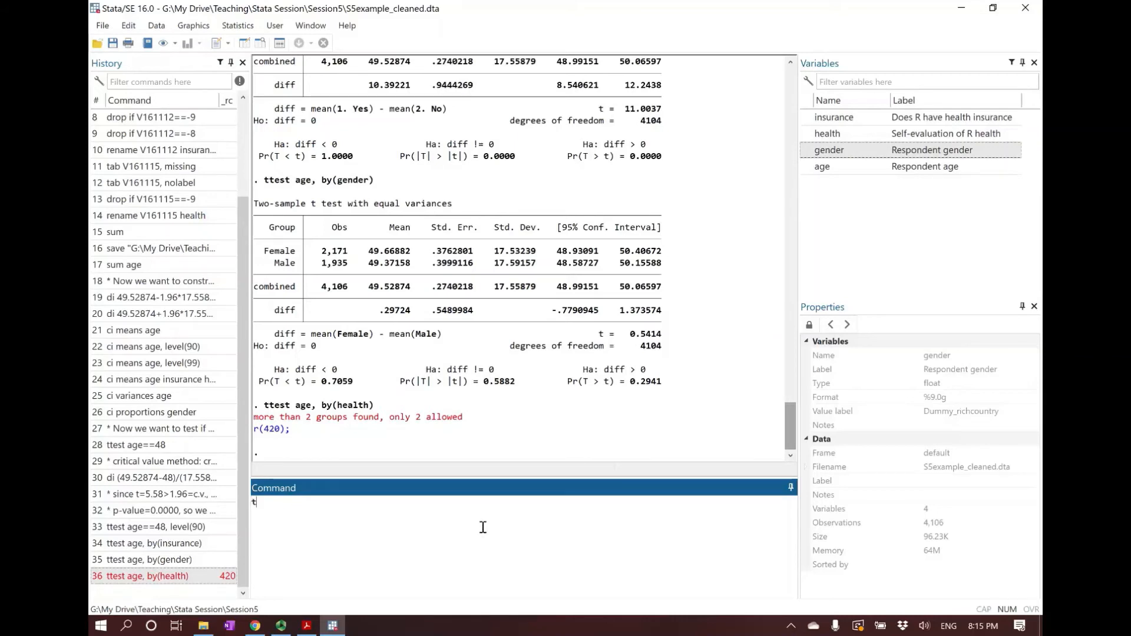
# Tabulate the health variable to list its categories: tab health
pyautogui.write('ab')
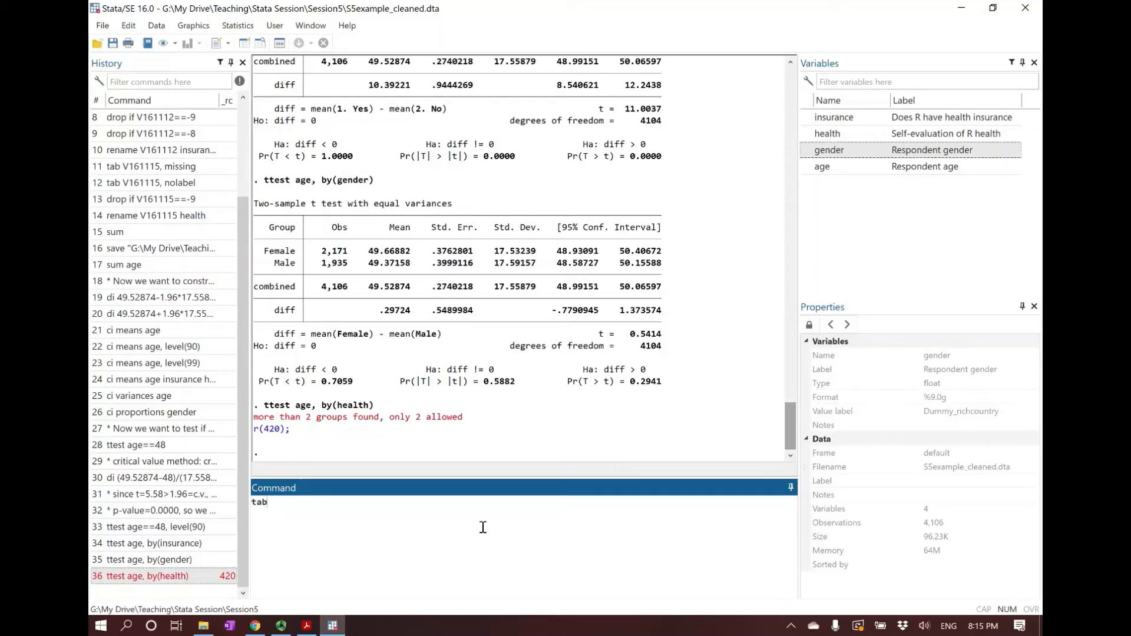
pyautogui.write(' health')
pyautogui.press('Return')
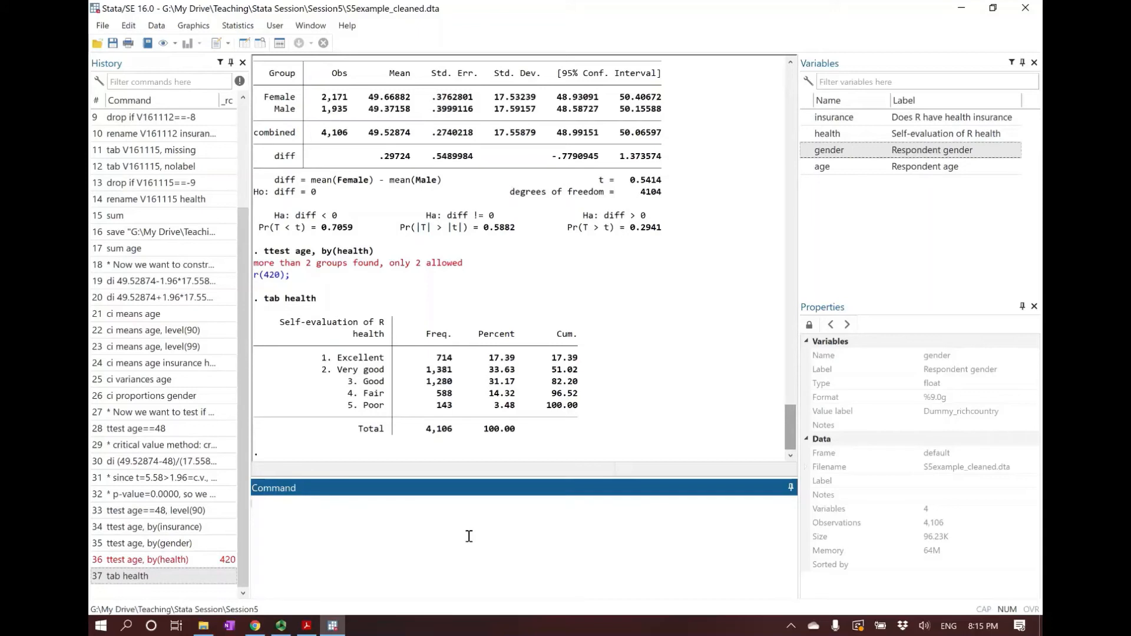
# Generate a new variable goodhealth as a copy of health: gen goodhealth=health
pyautogui.write('gen goodhealth=health')
pyautogui.press('Return')
# Compose a command that recodes goodhealth with ranges, without running it: recode goodhealth (1/3=1)(4/5=0)
pyautogui.write('recod')
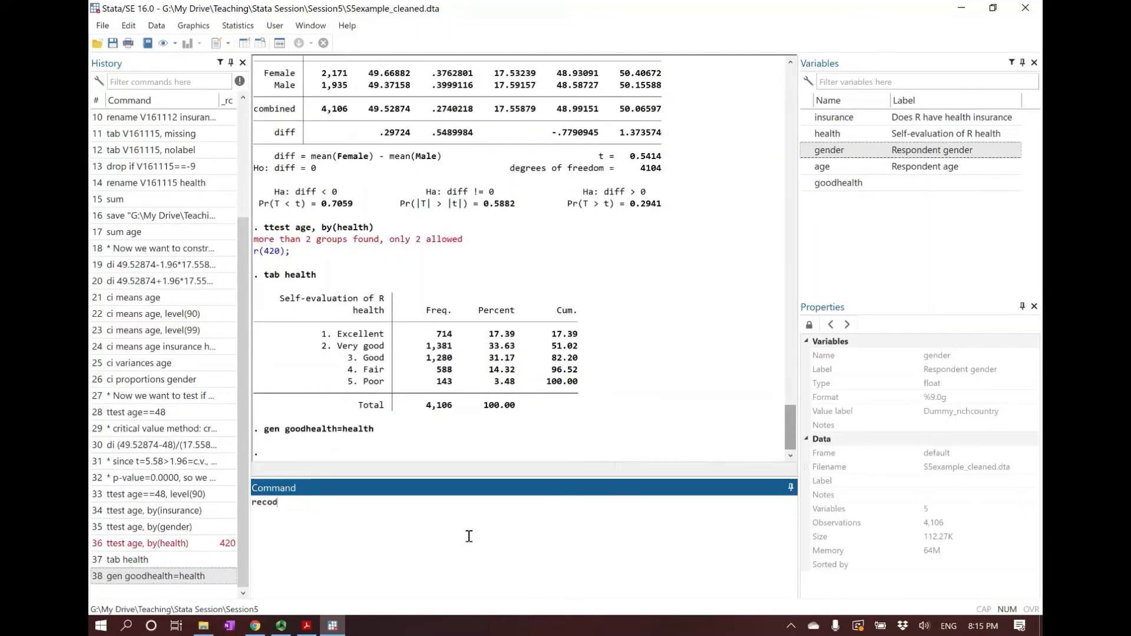
pyautogui.write('e goodhealth')
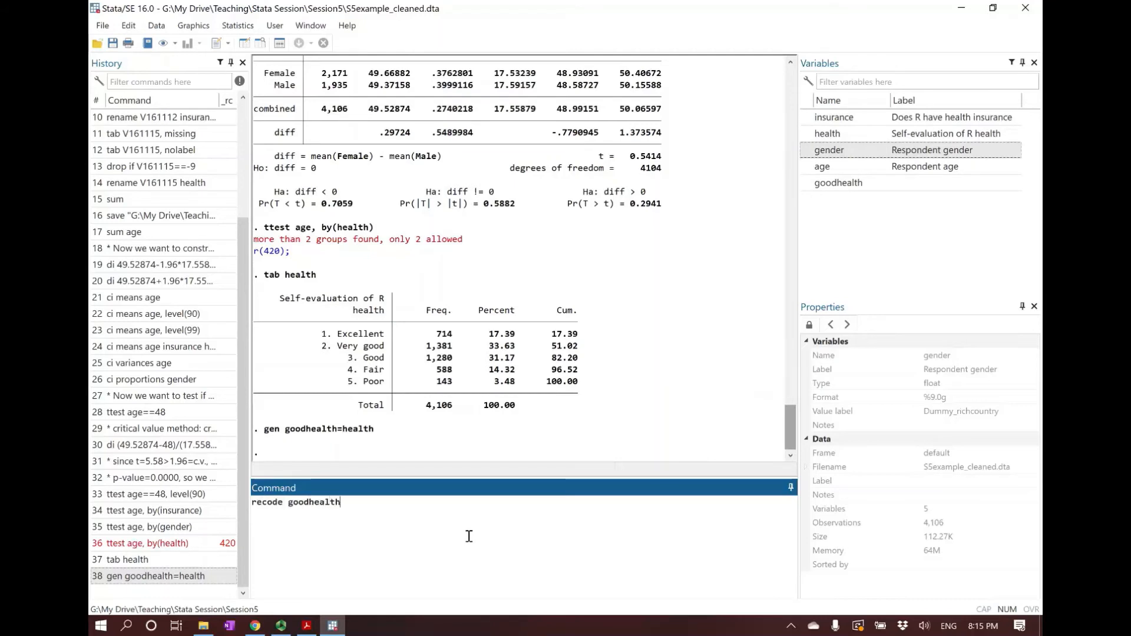
pyautogui.write(' (1/3=1')
pyautogui.write('()')
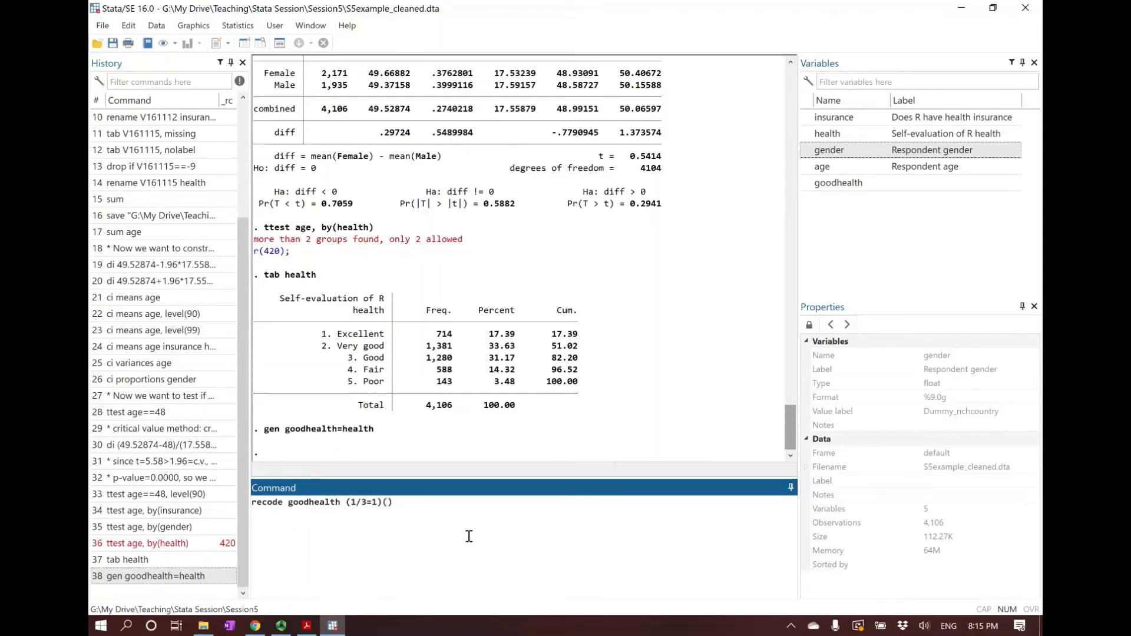
pyautogui.write('4/5=2')
pyautogui.press('BackSpace')
pyautogui.write('0')
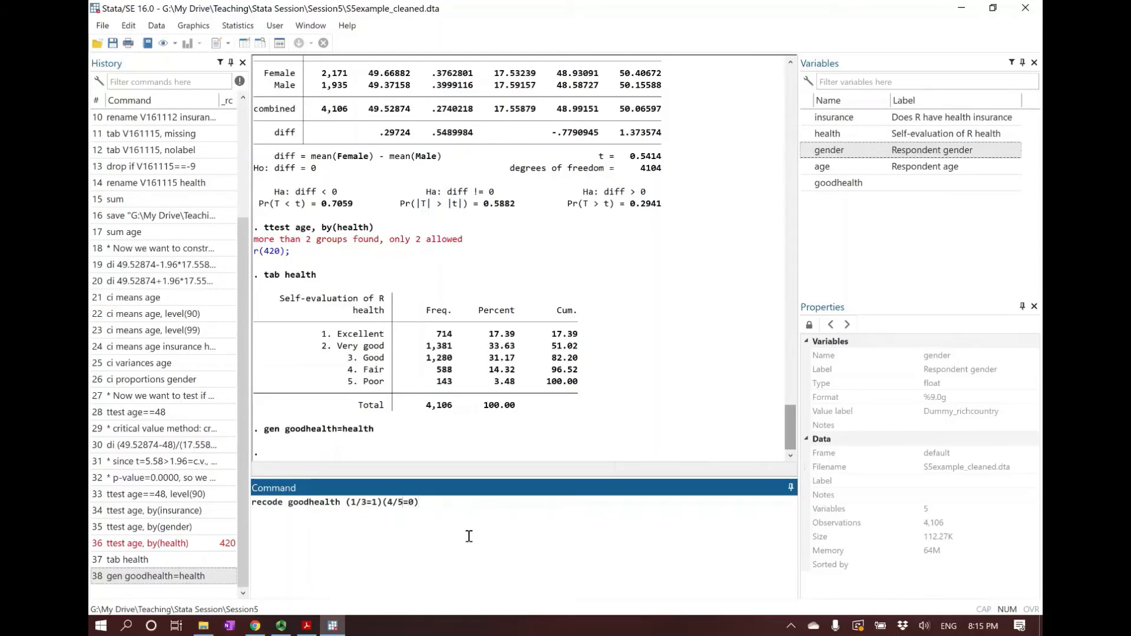
# Rewrite the unsubmitted goodhealth recode with one rule per category: (1=1)(2=1)(3=1)(4=0)(5=0)
pyautogui.click(356, 503)
pyautogui.press('Delete')
pyautogui.press('Delete')
pyautogui.press('Delete')
pyautogui.press('Delete')
pyautogui.press('Delete')
pyautogui.press('Delete')
pyautogui.press('Delete')
pyautogui.press('Delete')
pyautogui.press('Delete')
pyautogui.press('Delete')
pyautogui.press('Delete')
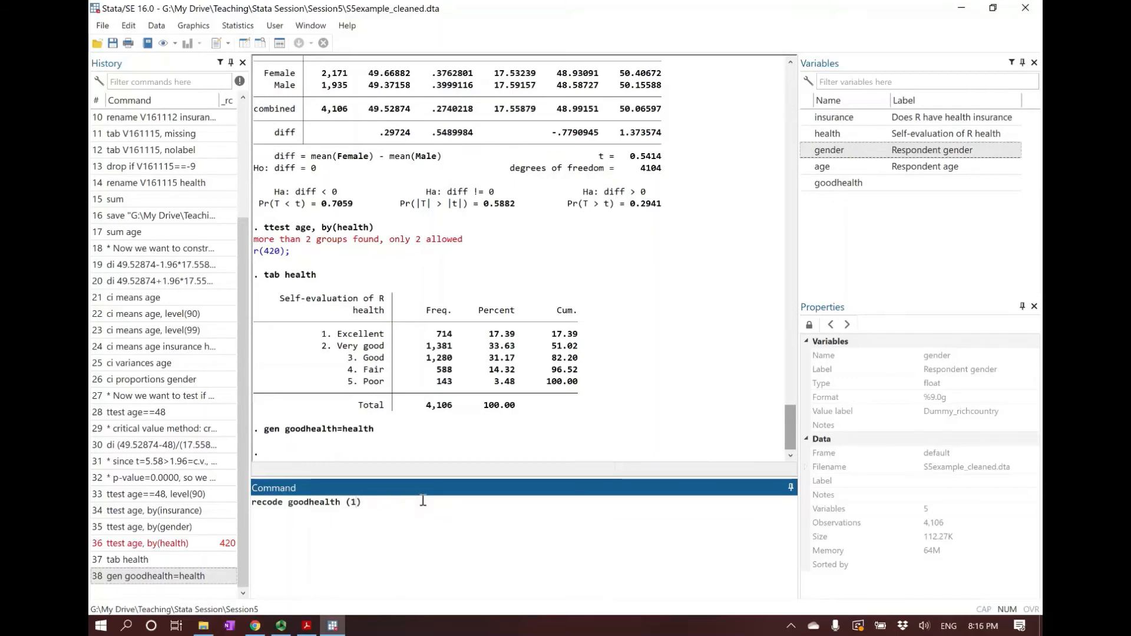
pyautogui.write('=1')
pyautogui.write('(2=1)')
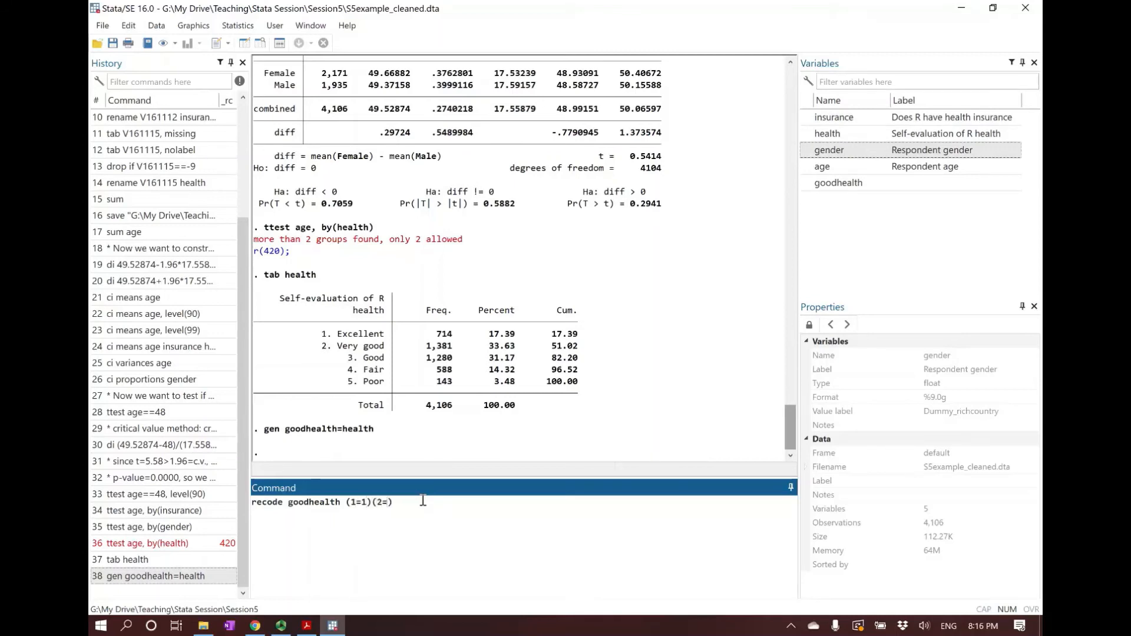
pyautogui.write('(')
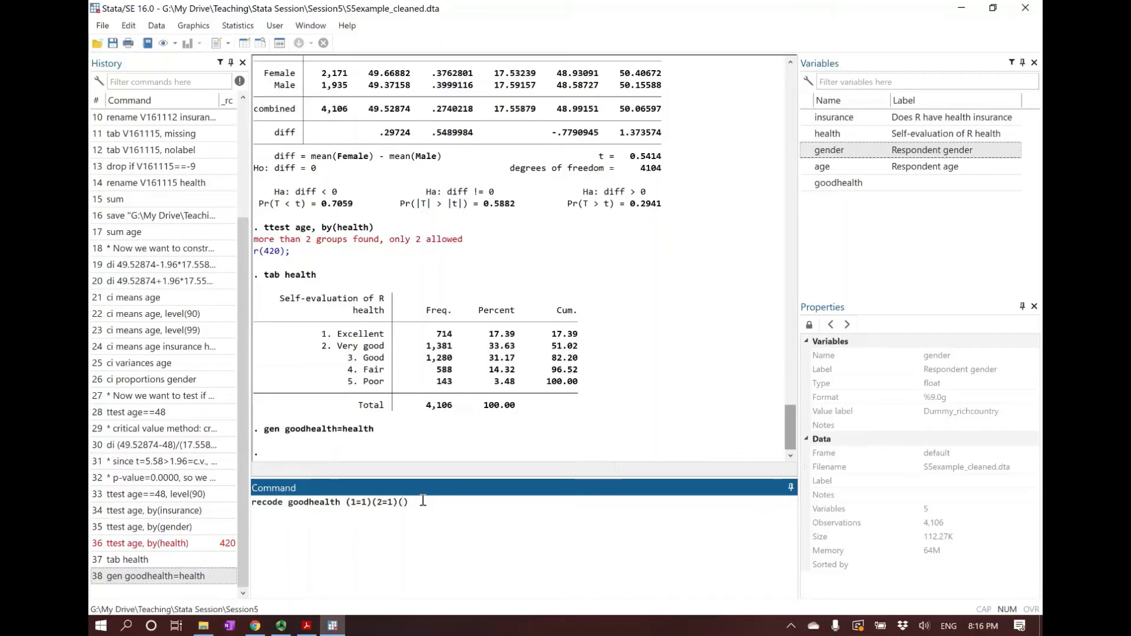
pyautogui.write('3=)')
pyautogui.write('1)(4')
pyautogui.write('=0)(')
pyautogui.write('5=0')
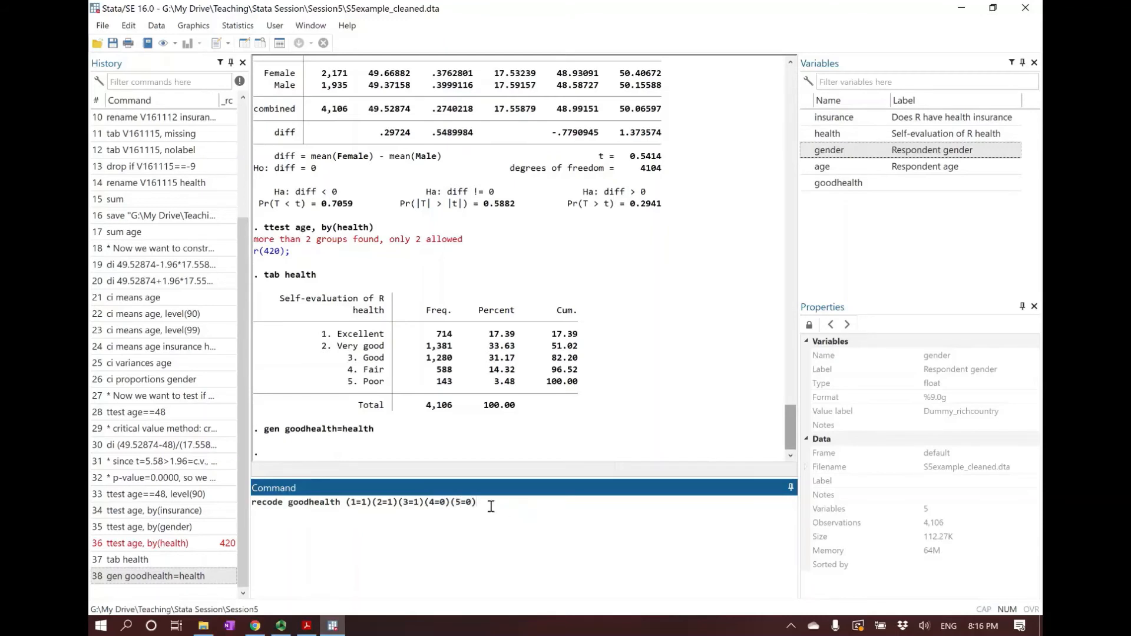
# Run the recode of goodhealth (1=1)(2=1)(3=1)(4=0)(5=0) and check the recoded column against health in the Data Editor
pyautogui.press('Return')
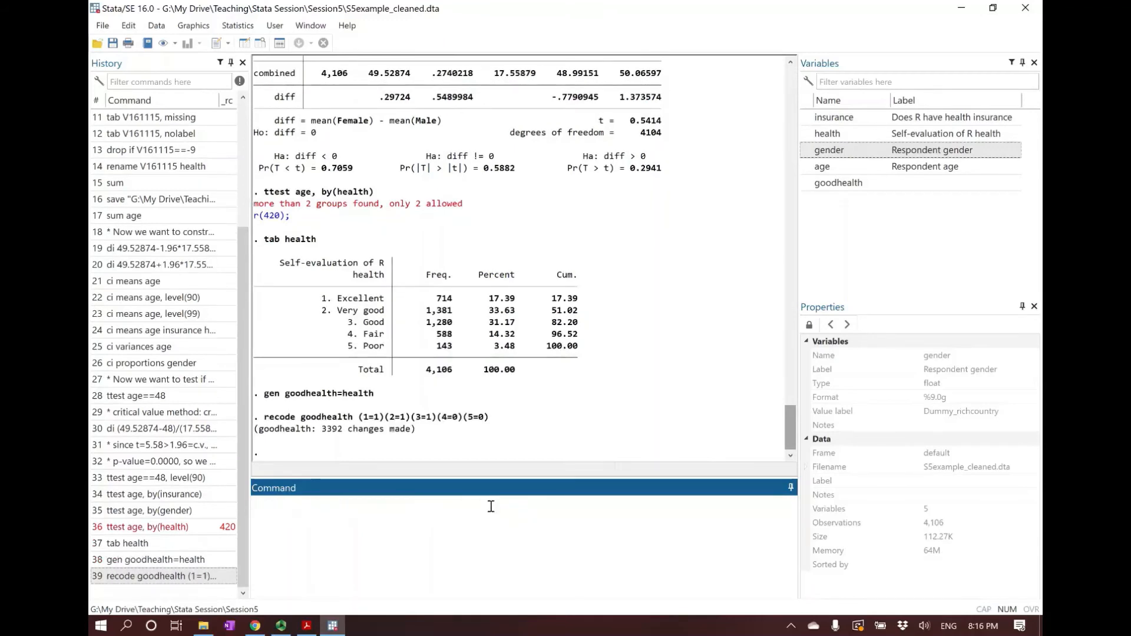
pyautogui.click(243, 43)
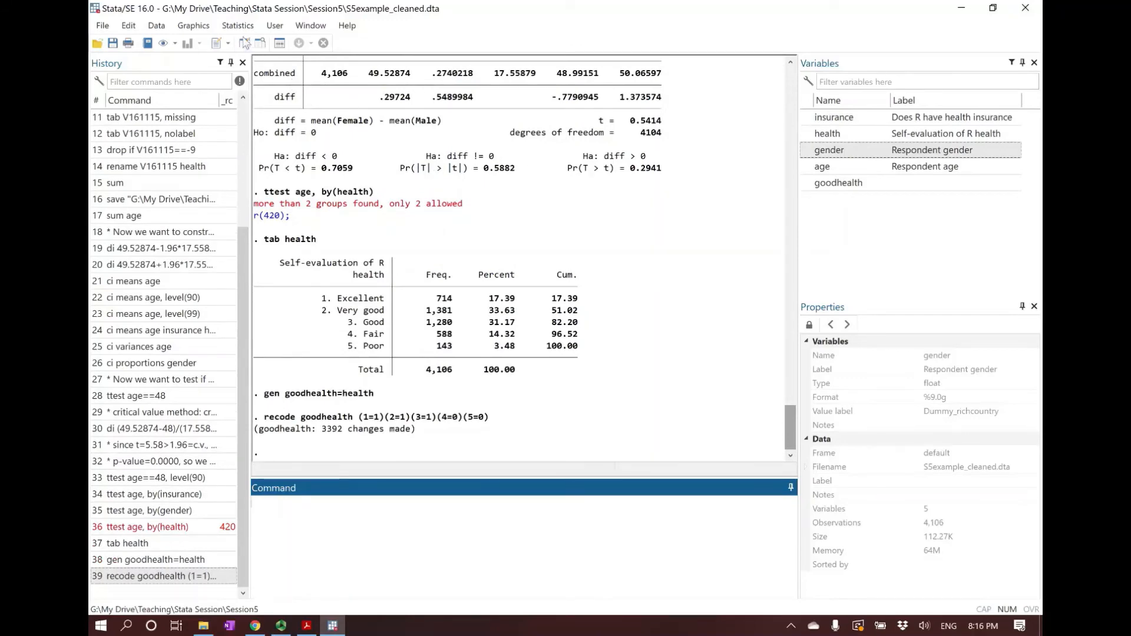
pyautogui.click(363, 85)
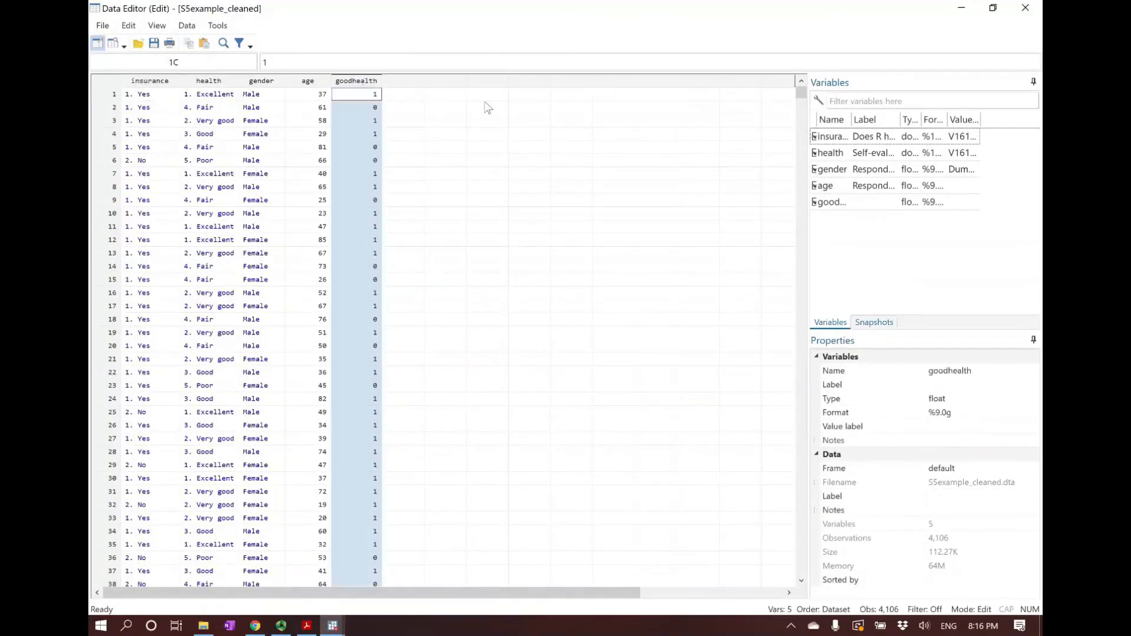
pyautogui.click(365, 187)
pyautogui.click(355, 198)
pyautogui.click(368, 93)
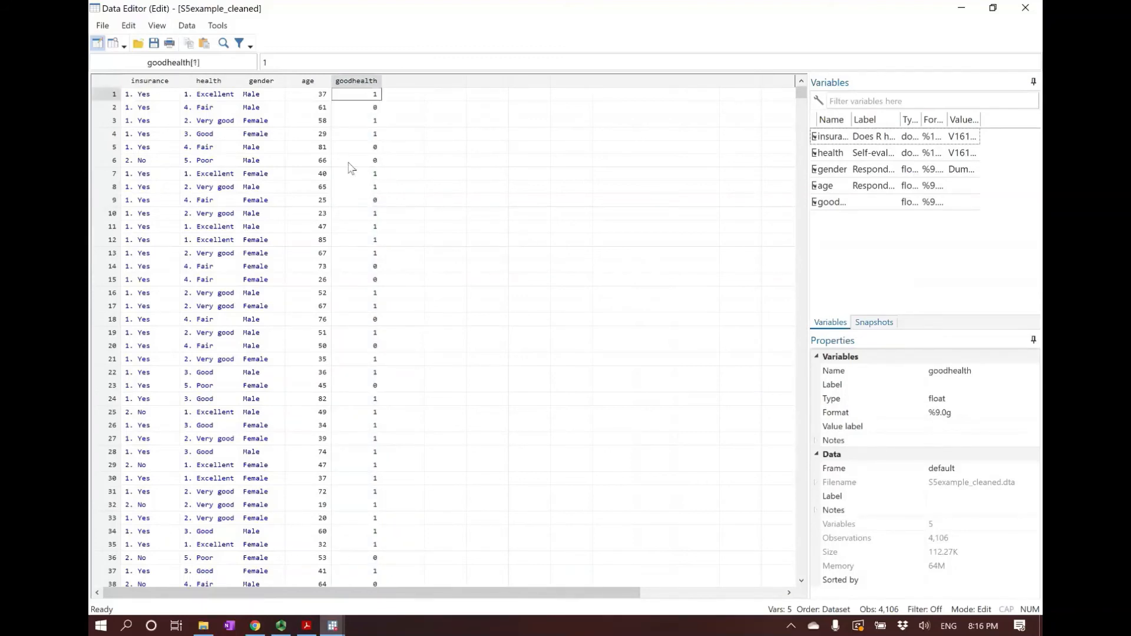
pyautogui.click(1025, 8)
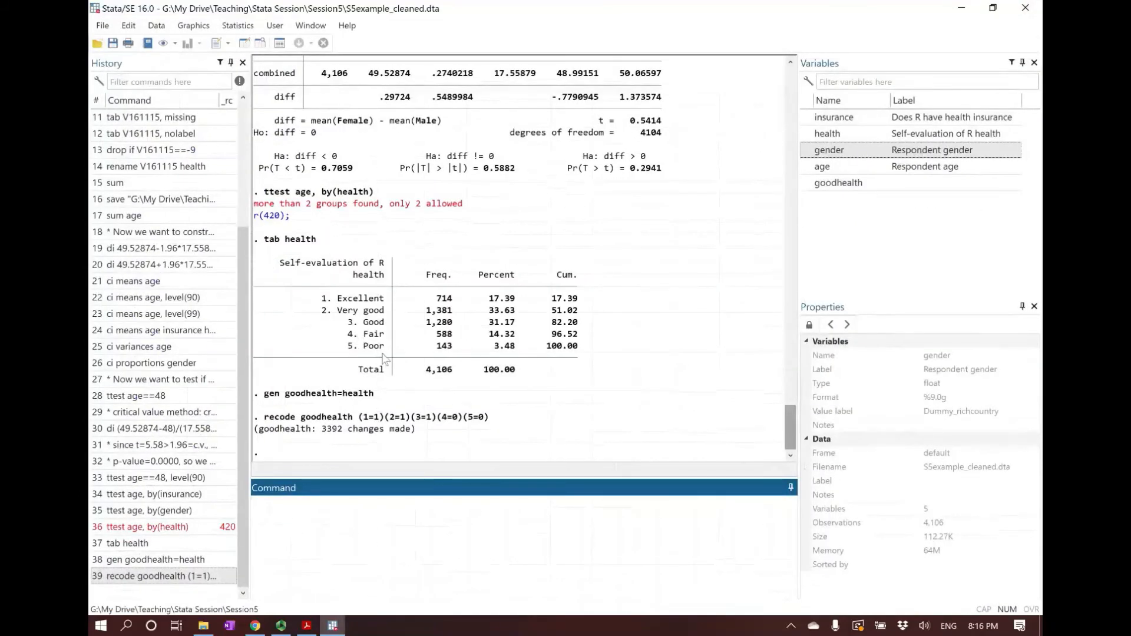
# Reuse the earlier gender t test command to run a two-sample t test of age by goodhealth: ttest age, by(goodhealth)
pyautogui.click(138, 511)
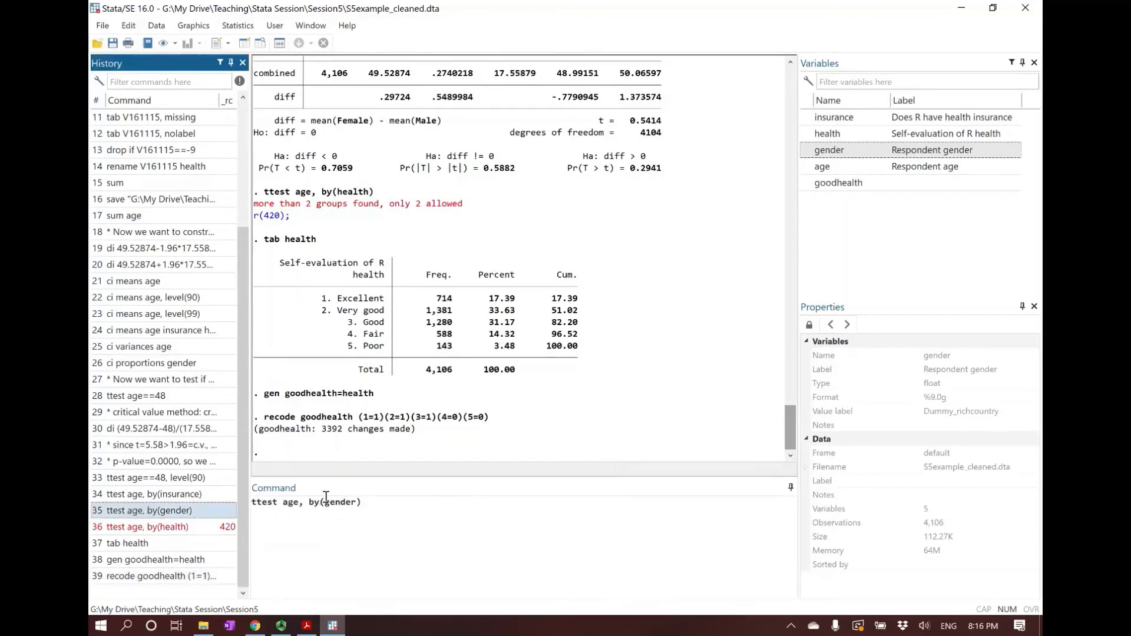
pyautogui.moveTo(324, 502); pyautogui.dragTo(358, 502)
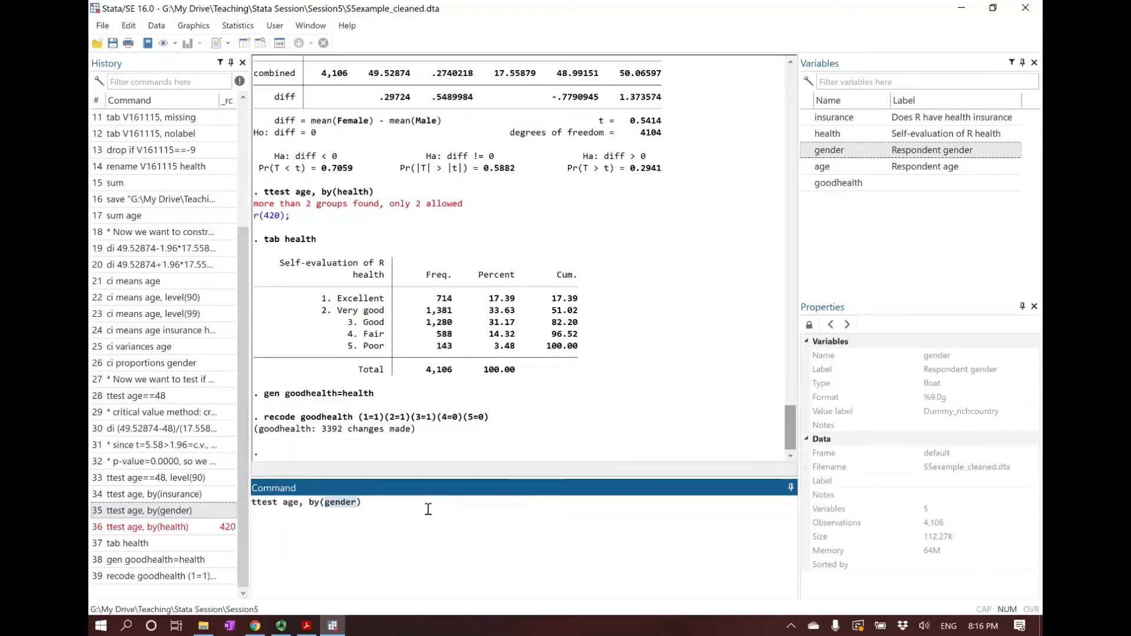
pyautogui.write('goodhealth')
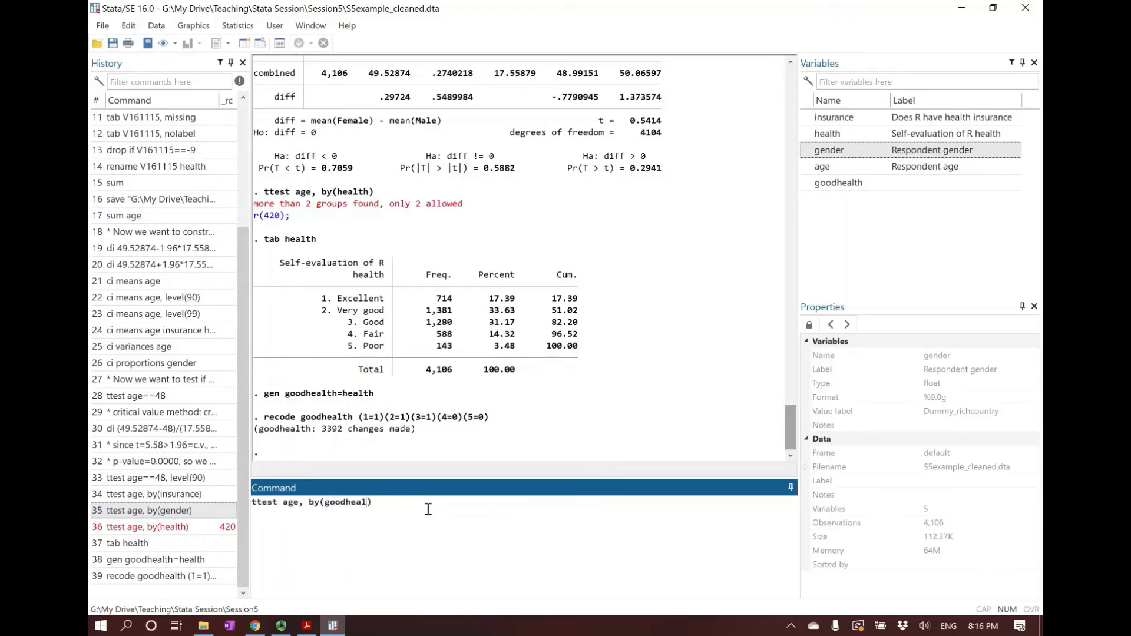
pyautogui.press('Return')
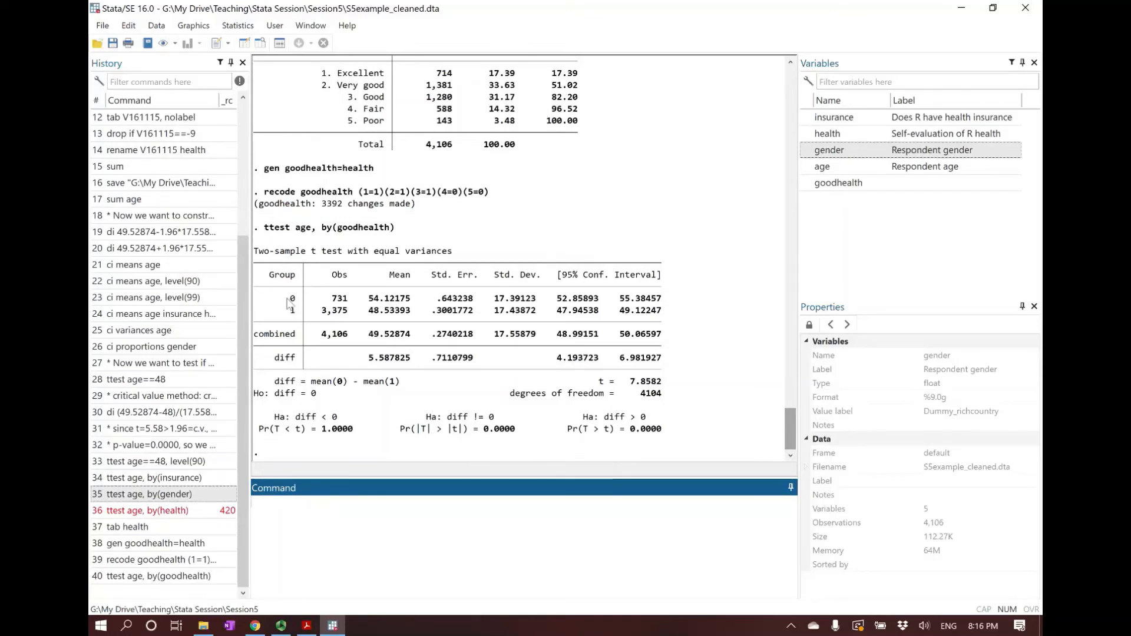
# Examine the mean age of each goodhealth group and the two-sided p-value in the t test output
pyautogui.moveTo(369, 299); pyautogui.dragTo(413, 300)
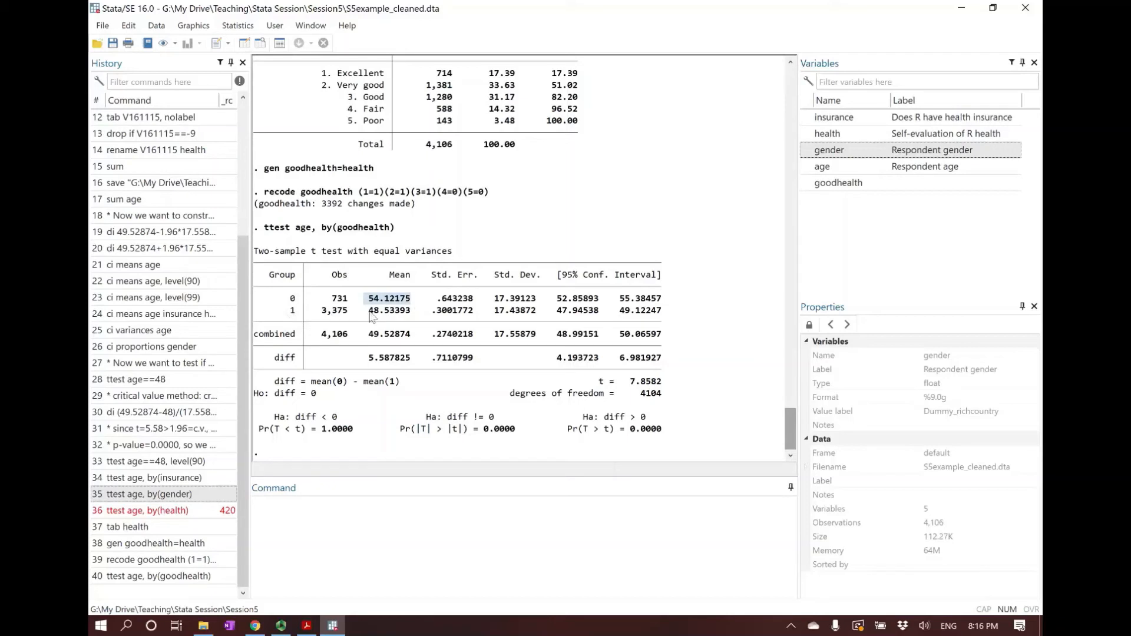
pyautogui.click(376, 315)
pyautogui.moveTo(377, 317); pyautogui.dragTo(388, 319)
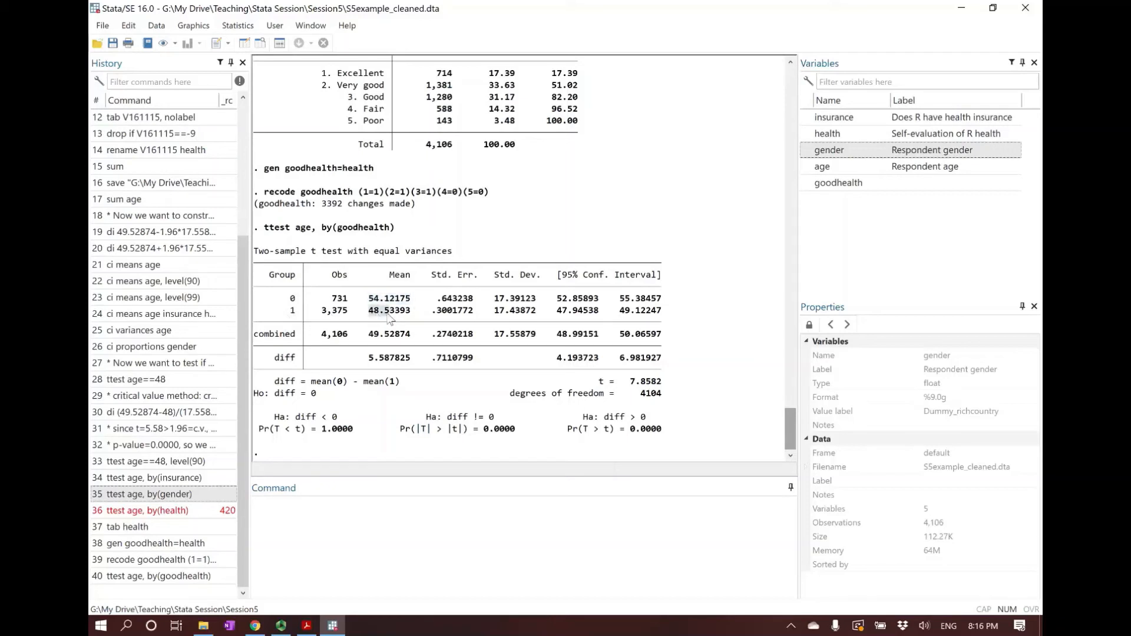
pyautogui.click(390, 314)
pyautogui.moveTo(480, 430); pyautogui.dragTo(516, 433)
pyautogui.click(516, 434)
pyautogui.click(540, 525)
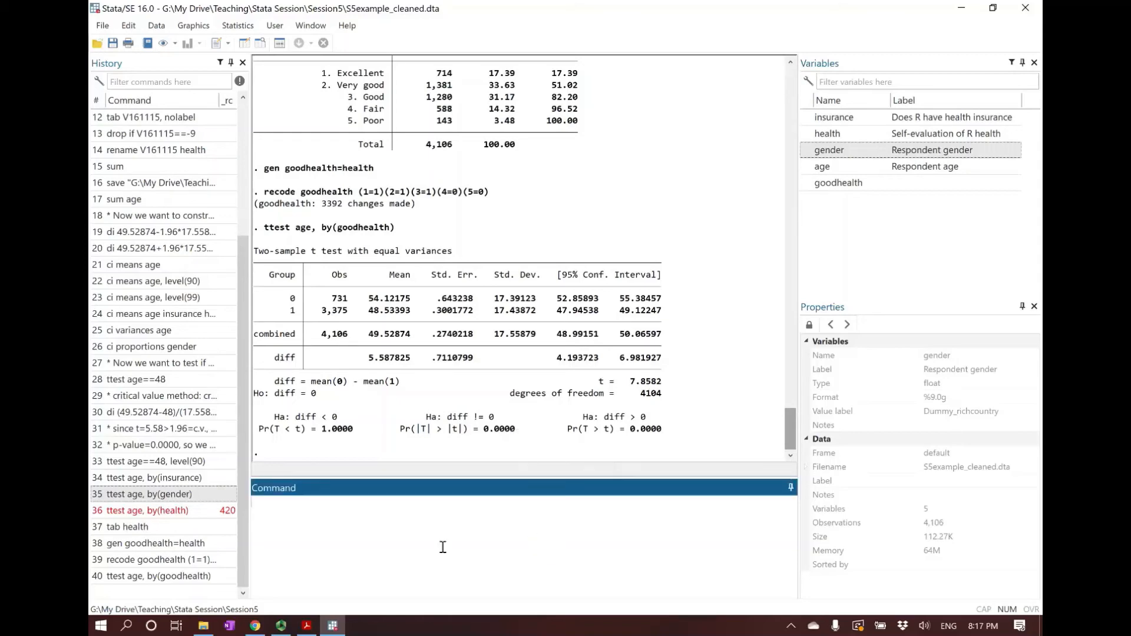
# Switch to the Hypothesis Testing slide of the presentation PDF in Adobe Acrobat Reader
pyautogui.click(306, 626)
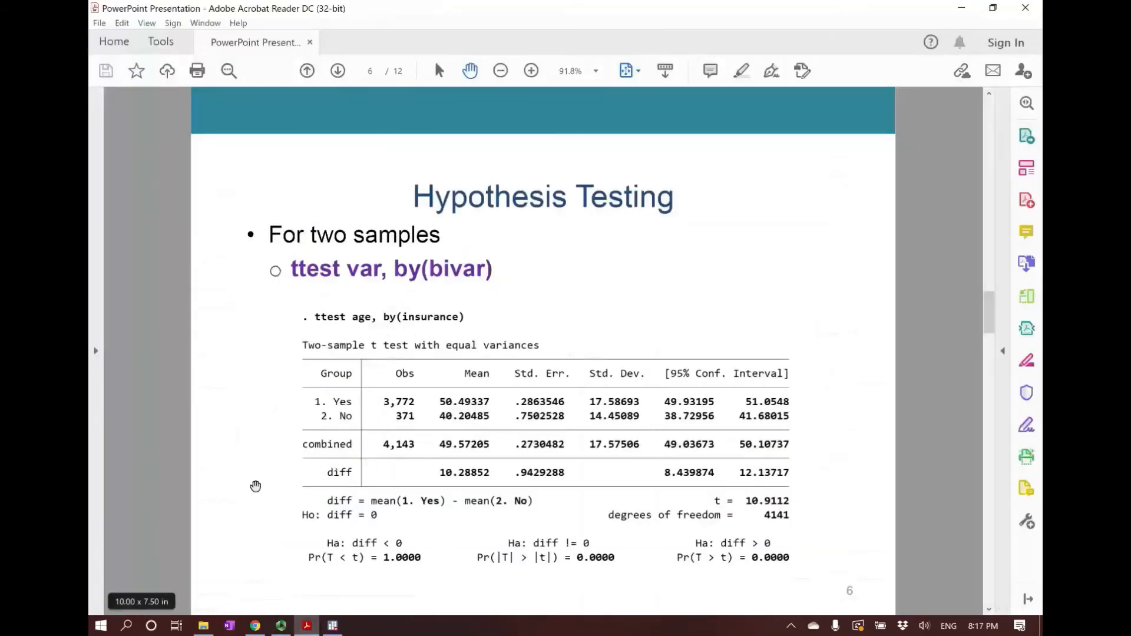